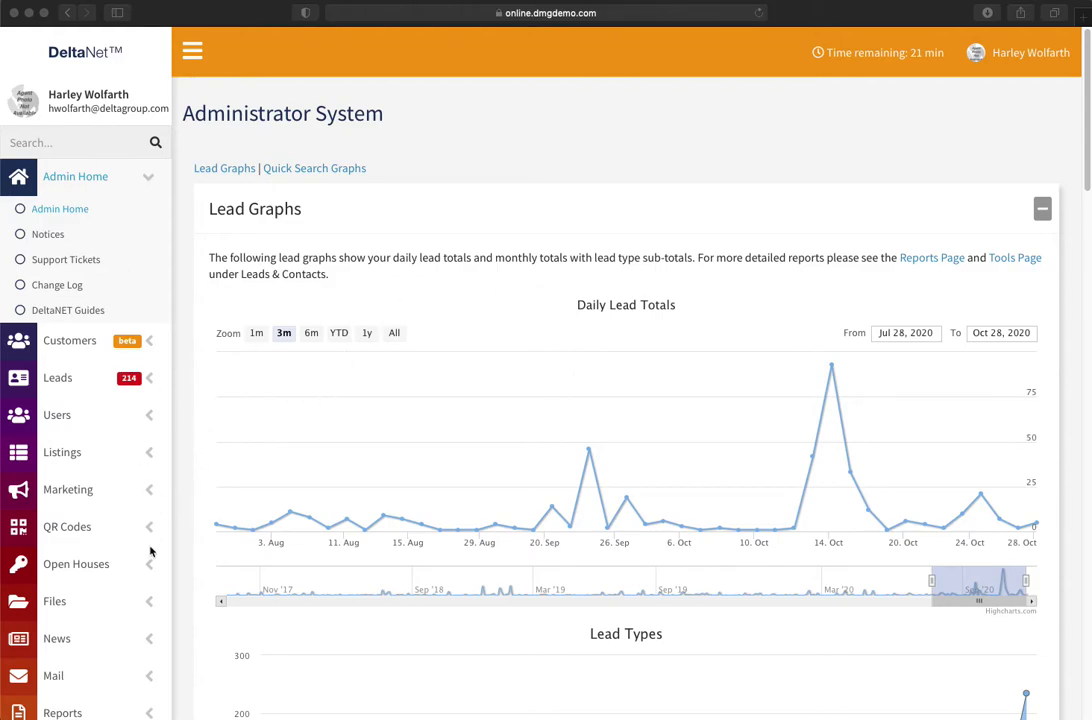
Open the Creative Studio among the marketing tools and bring its template library into view
{"action": "left_click", "coordinate": [149, 490]}
{"action": "left_click", "coordinate": [149, 490]}
{"action": "left_click", "coordinate": [85, 548]}
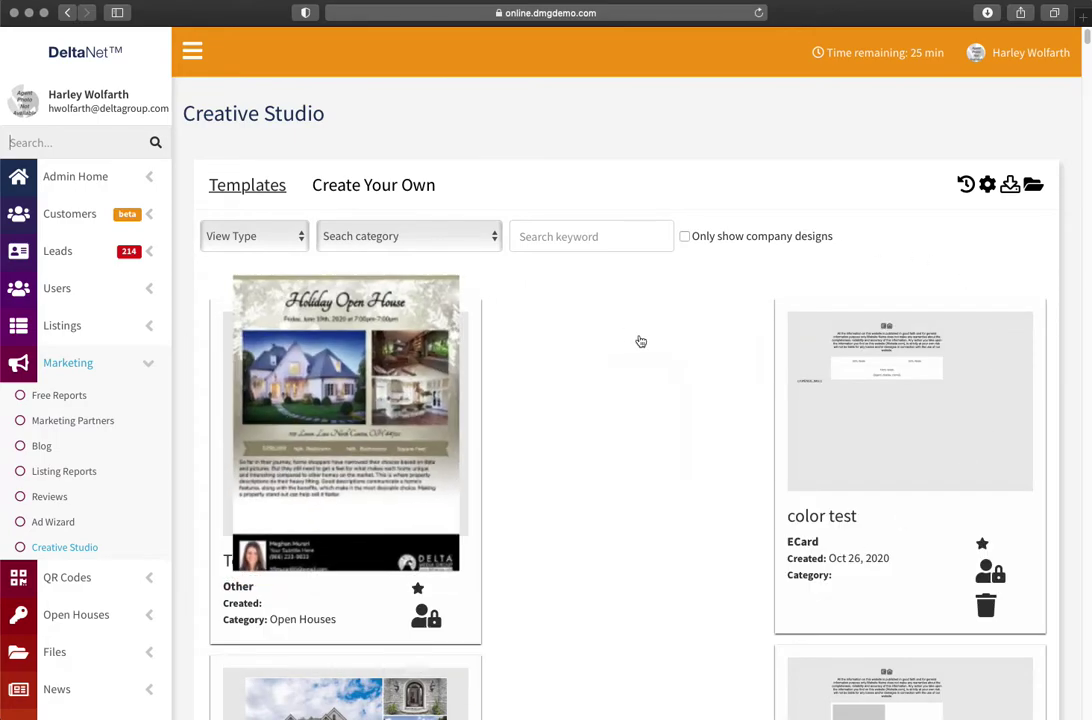
{"action": "scroll", "coordinate": [488, 306], "scroll_direction": "down", "scroll_amount": 2}
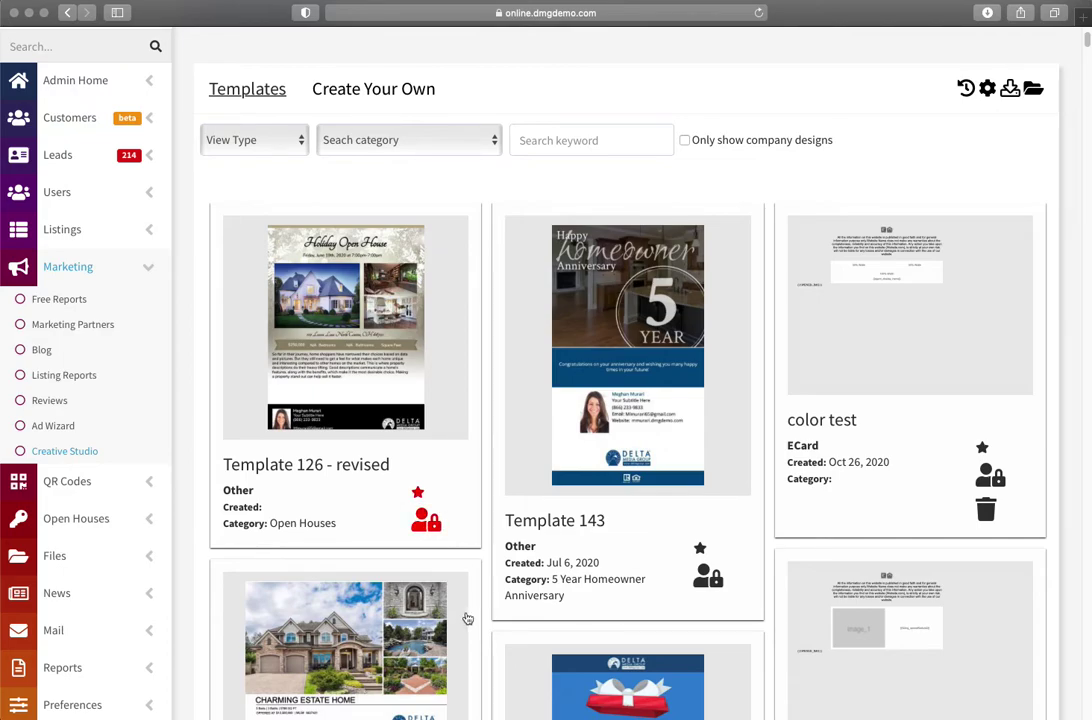
Create a new canvas design of your own as an 8.5" x 11" flyer
{"action": "left_click", "coordinate": [421, 536]}
{"action": "mouse_move", "coordinate": [537, 215]}
{"action": "left_click", "coordinate": [374, 90]}
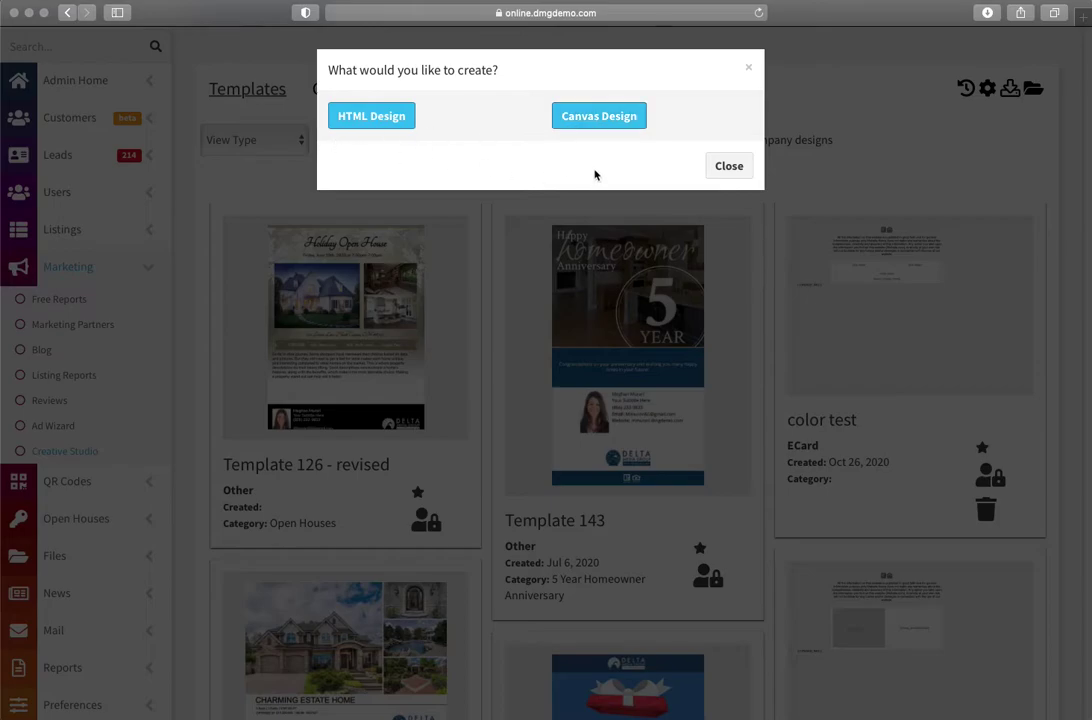
{"action": "left_click", "coordinate": [585, 117]}
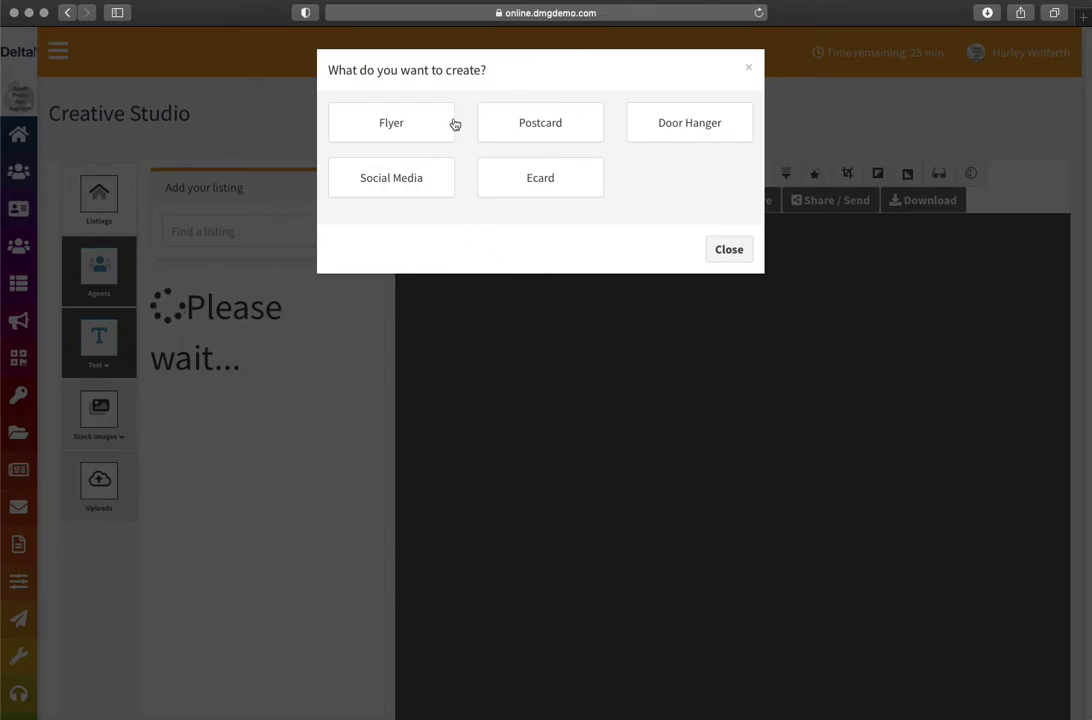
{"action": "left_click", "coordinate": [387, 120]}
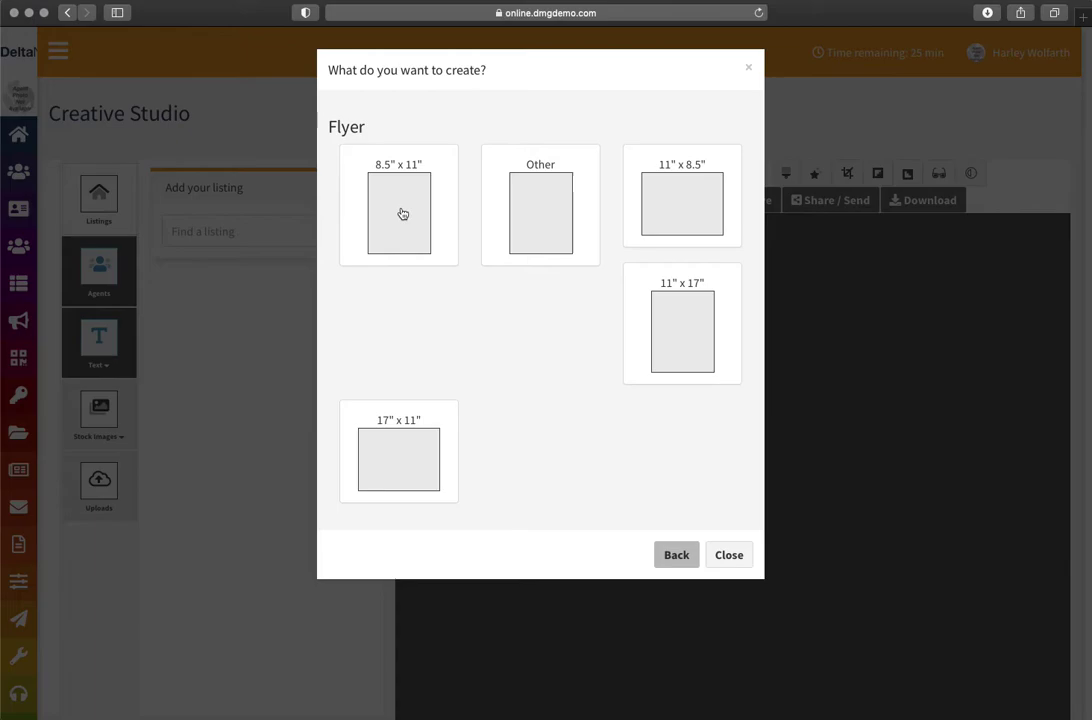
{"action": "left_click", "coordinate": [402, 214]}
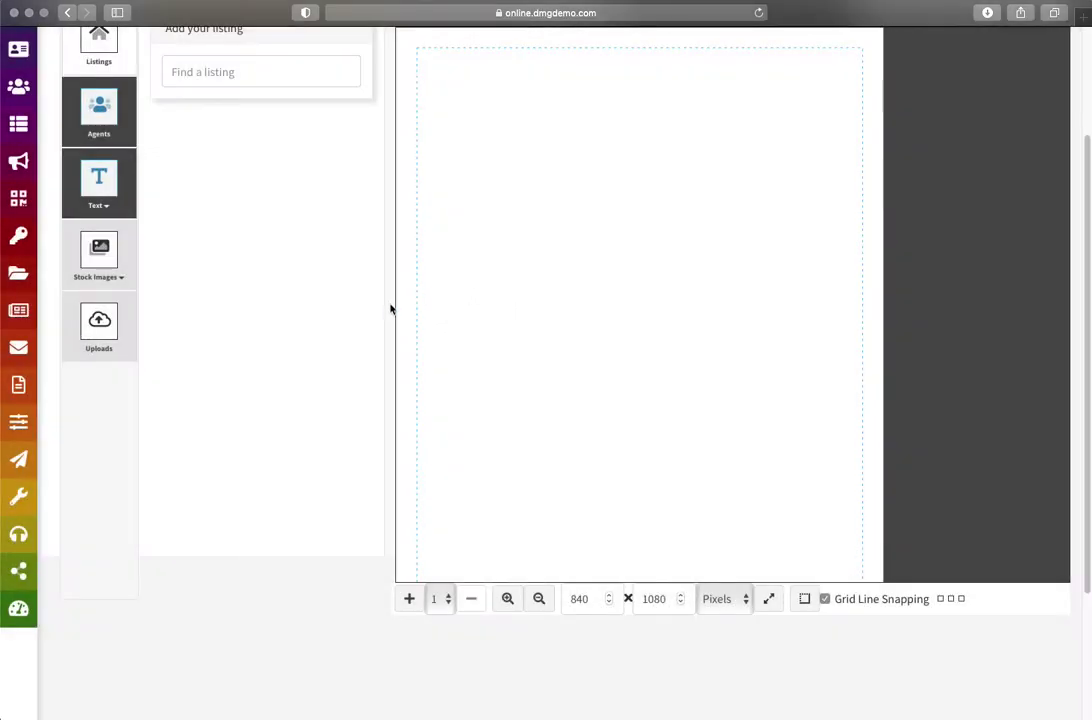
{"action": "scroll", "coordinate": [391, 309], "scroll_direction": "up", "scroll_amount": 2}
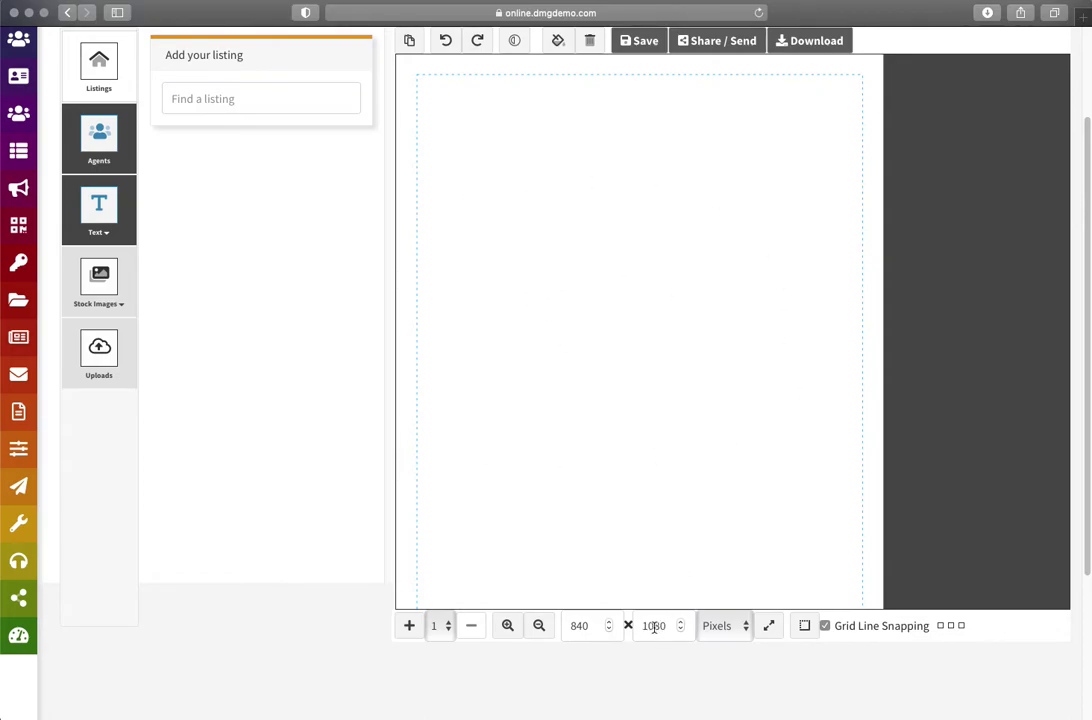
{"action": "scroll", "coordinate": [409, 590], "scroll_direction": "up", "scroll_amount": 3}
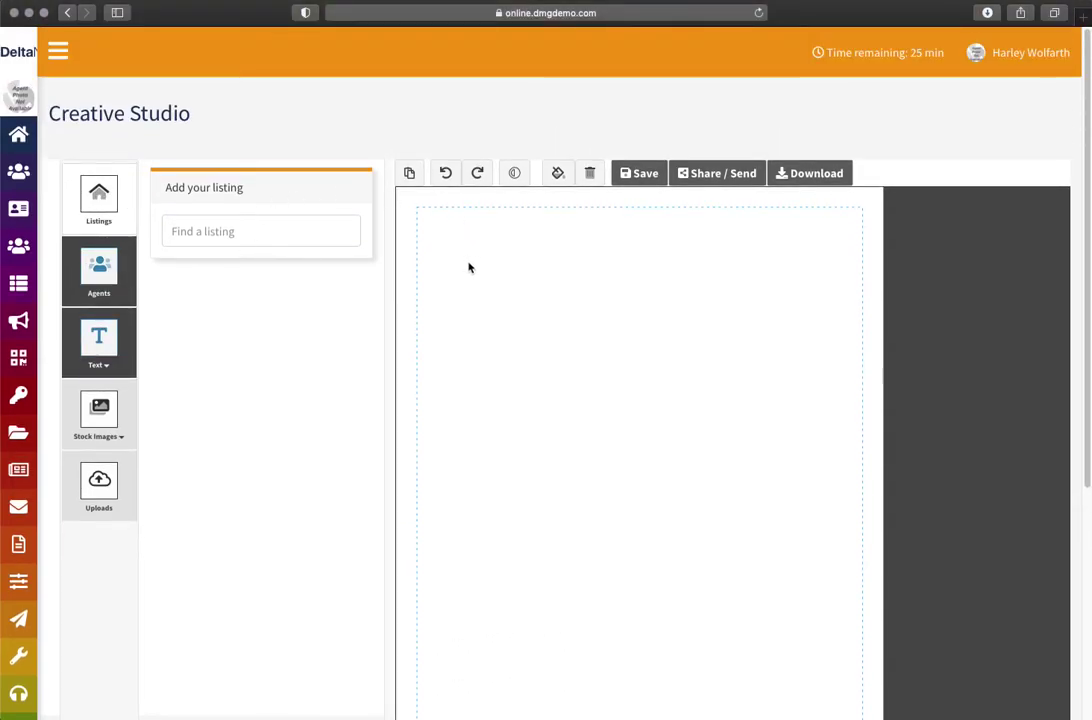
Open the flyer's save settings, choose Other as the Save As format and enable Save As Public Template
{"action": "mouse_move", "coordinate": [13, 238]}
{"action": "left_click", "coordinate": [641, 175]}
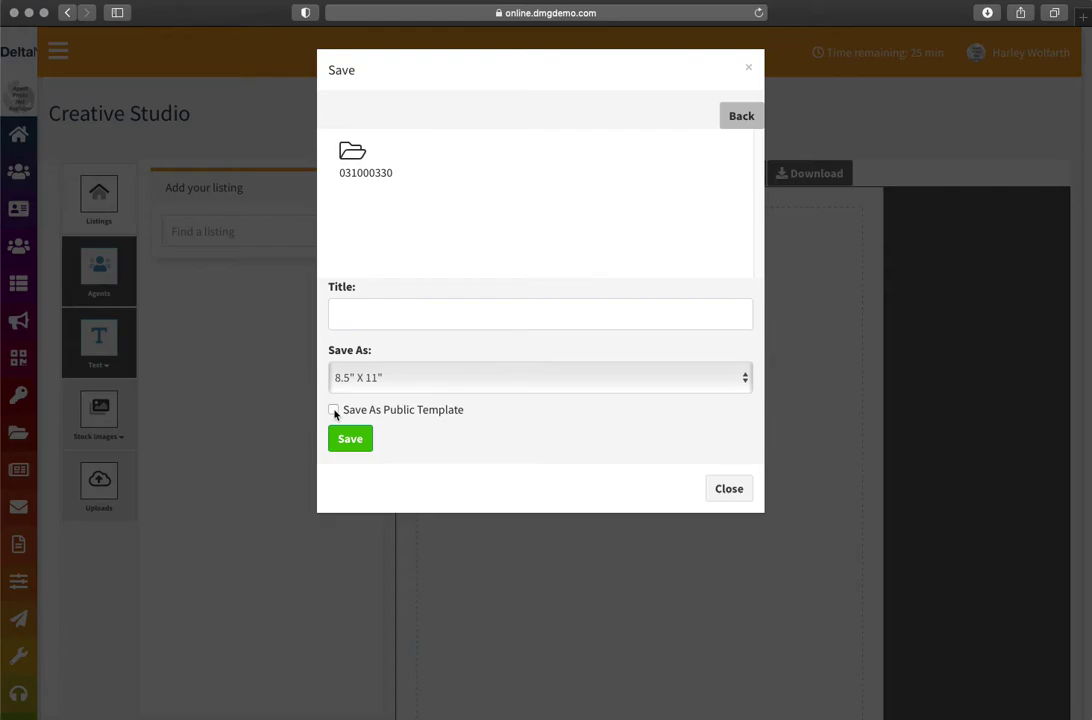
{"action": "left_click", "coordinate": [396, 320]}
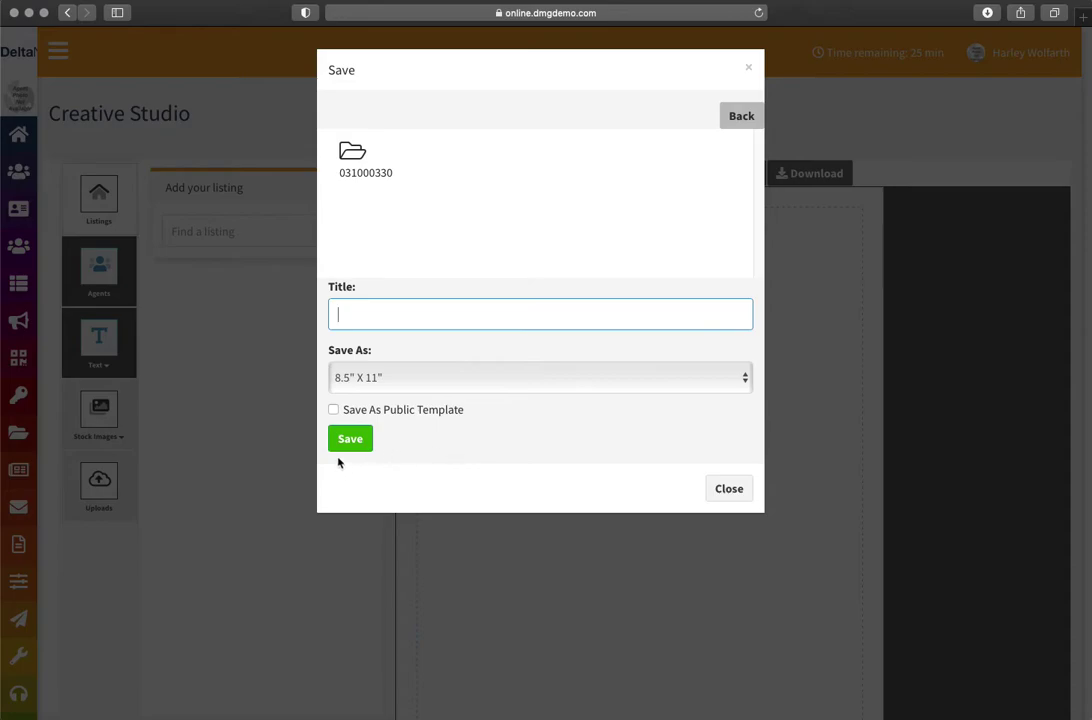
{"action": "left_click", "coordinate": [392, 376]}
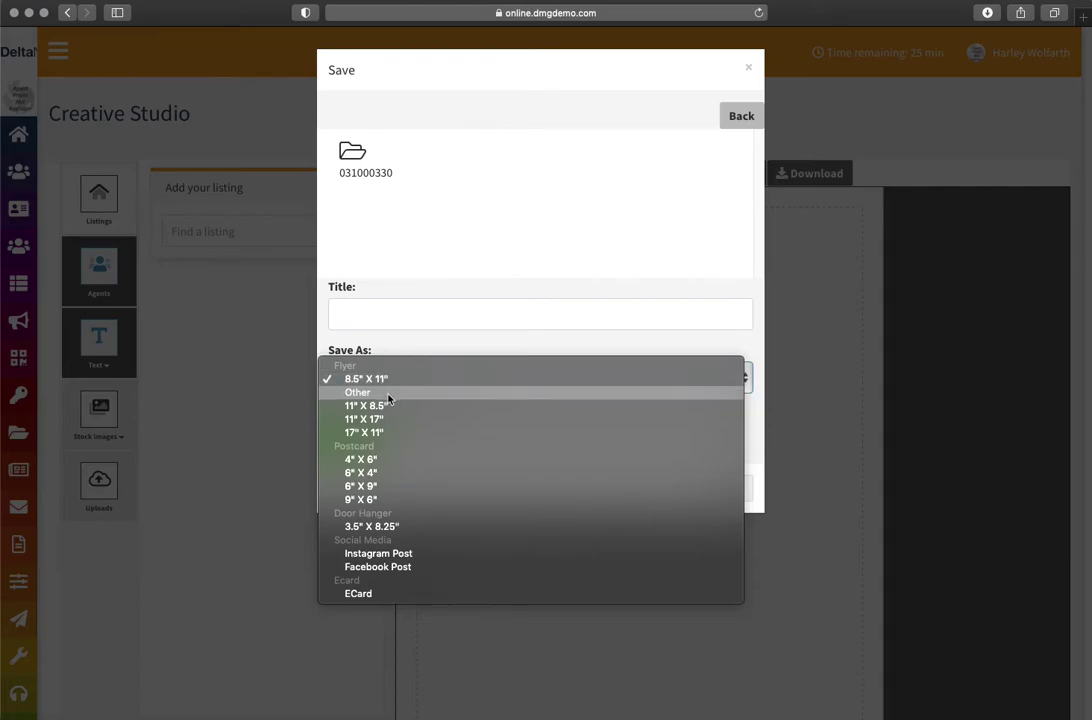
{"action": "left_click", "coordinate": [396, 398]}
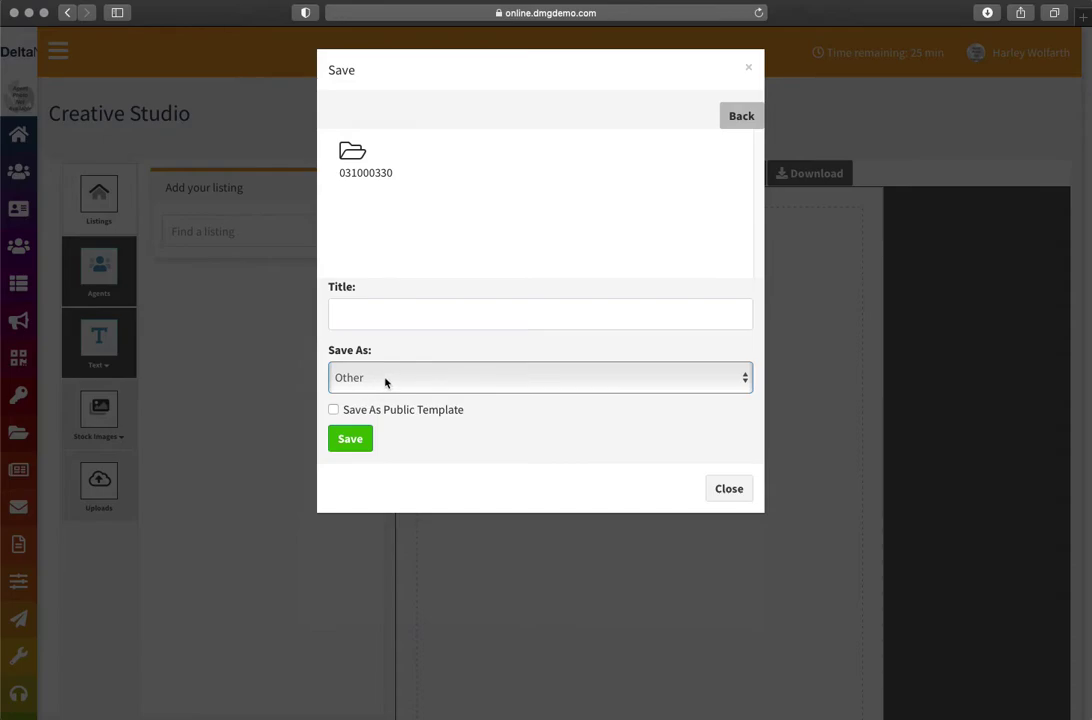
{"action": "left_click", "coordinate": [363, 312]}
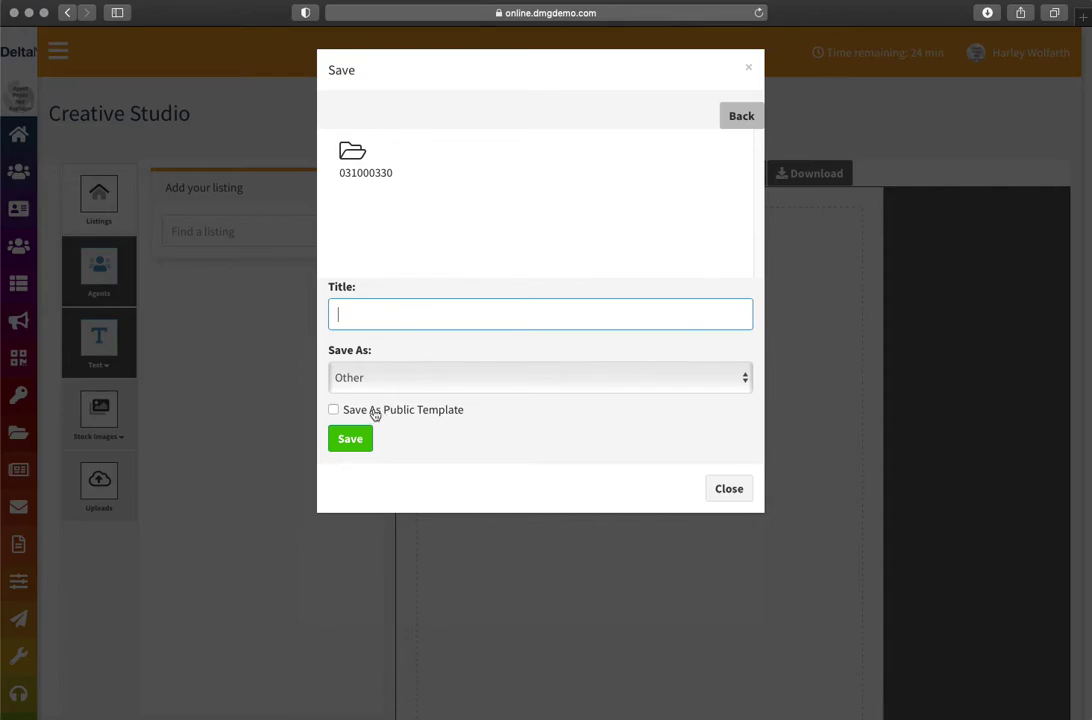
{"action": "left_click", "coordinate": [333, 409]}
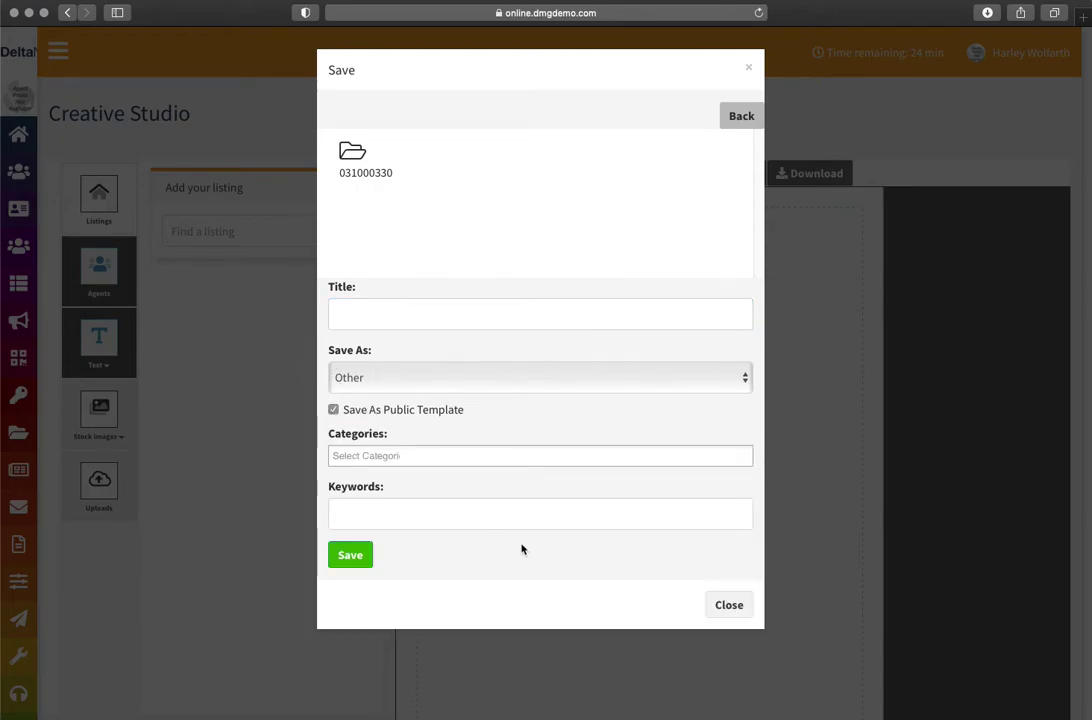
Assign the categories Selling, New Listing and Reminders to the public template
{"action": "left_click", "coordinate": [349, 455]}
{"action": "scroll", "coordinate": [403, 578], "scroll_direction": "down", "scroll_amount": 1}
{"action": "scroll", "coordinate": [403, 578], "scroll_direction": "down", "scroll_amount": 3}
{"action": "scroll", "coordinate": [405, 580], "scroll_direction": "up", "scroll_amount": 2}
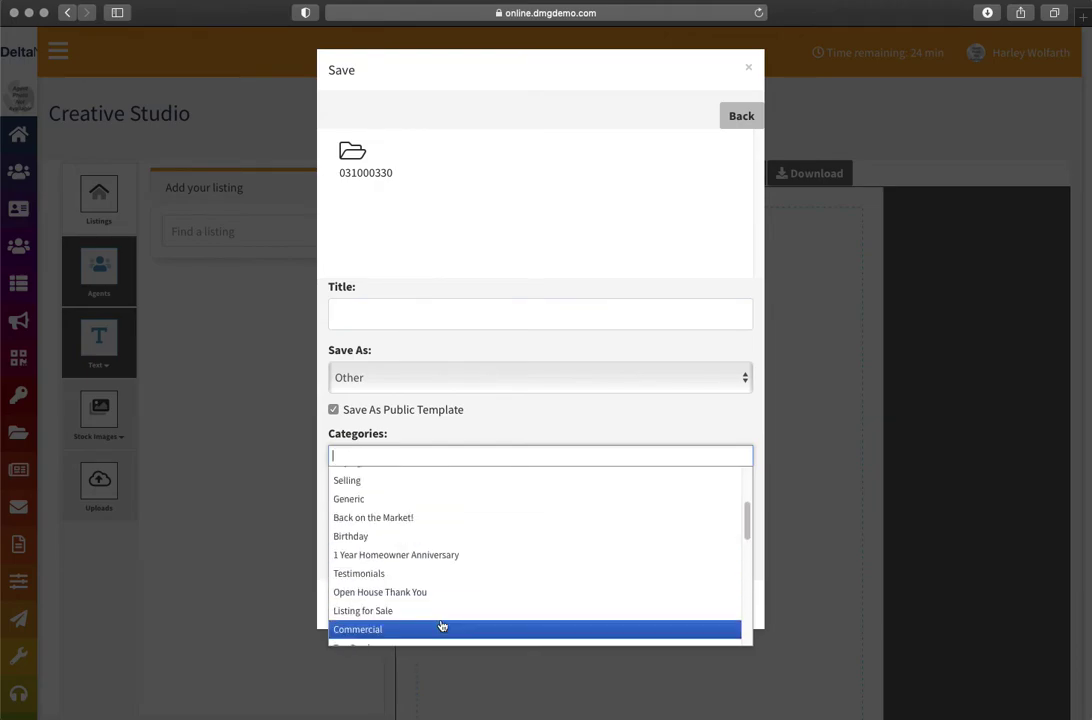
{"action": "scroll", "coordinate": [377, 500], "scroll_direction": "up", "scroll_amount": 1}
{"action": "left_click", "coordinate": [377, 495]}
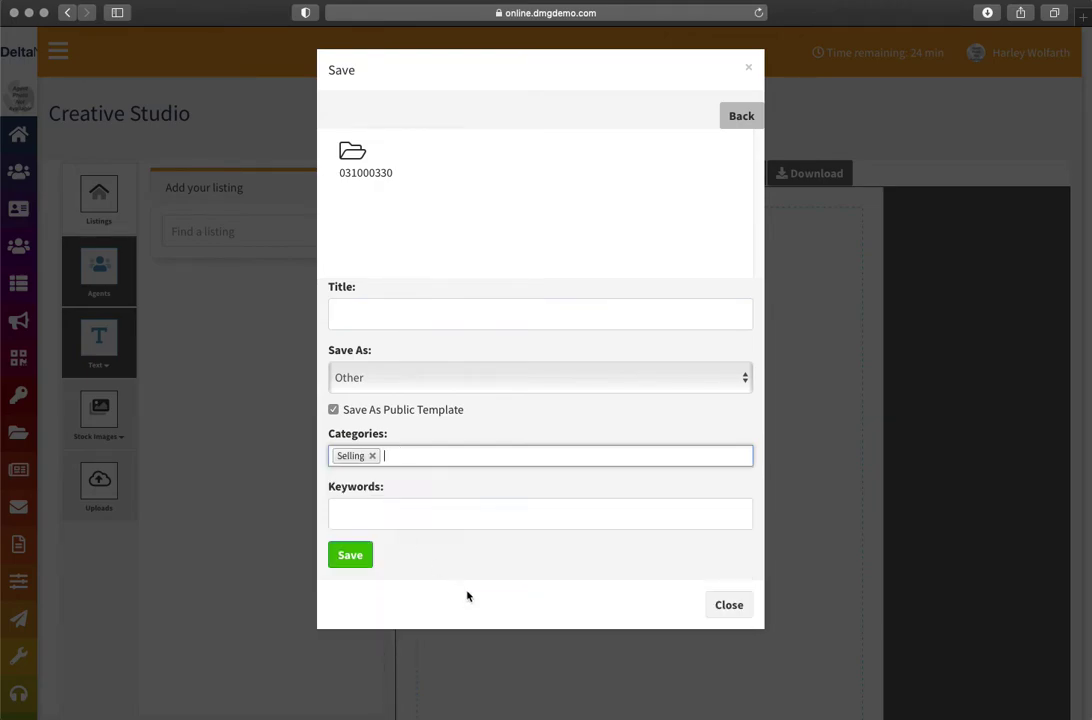
{"action": "left_click", "coordinate": [403, 455]}
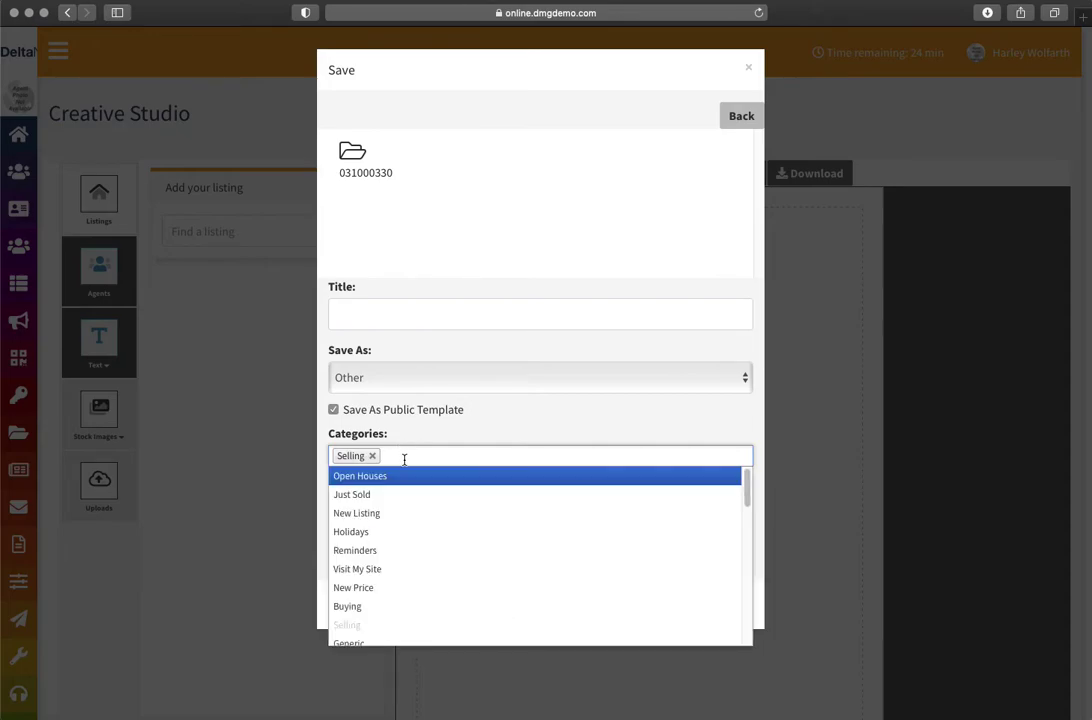
{"action": "left_click", "coordinate": [390, 513]}
{"action": "left_click", "coordinate": [478, 455]}
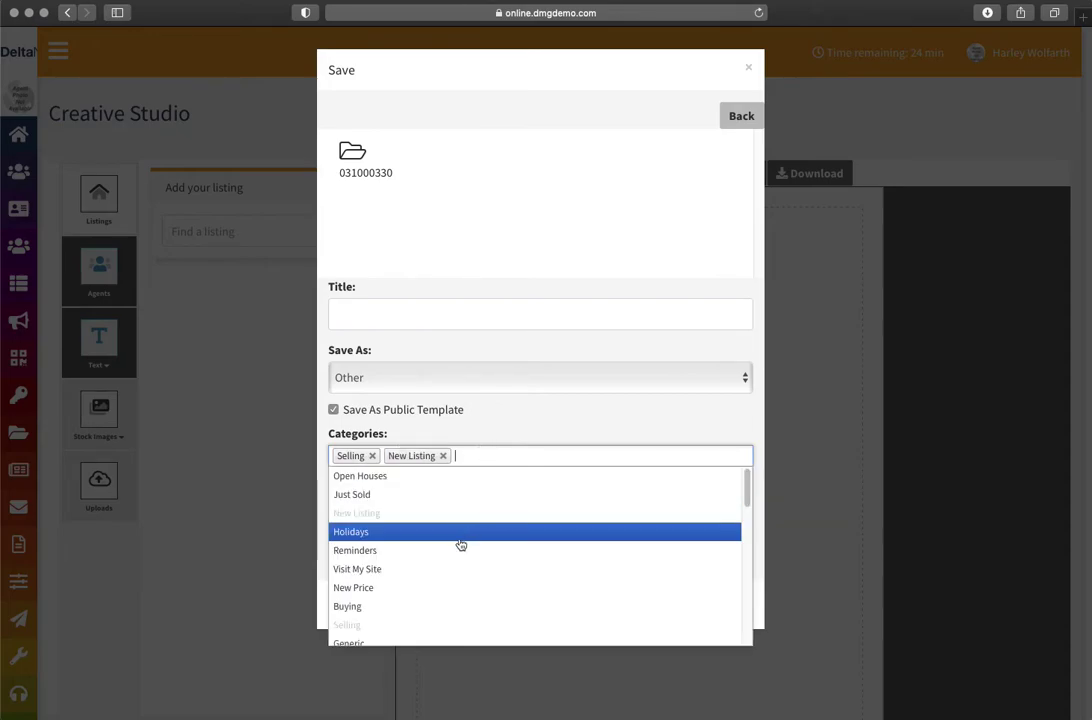
{"action": "left_click", "coordinate": [461, 547]}
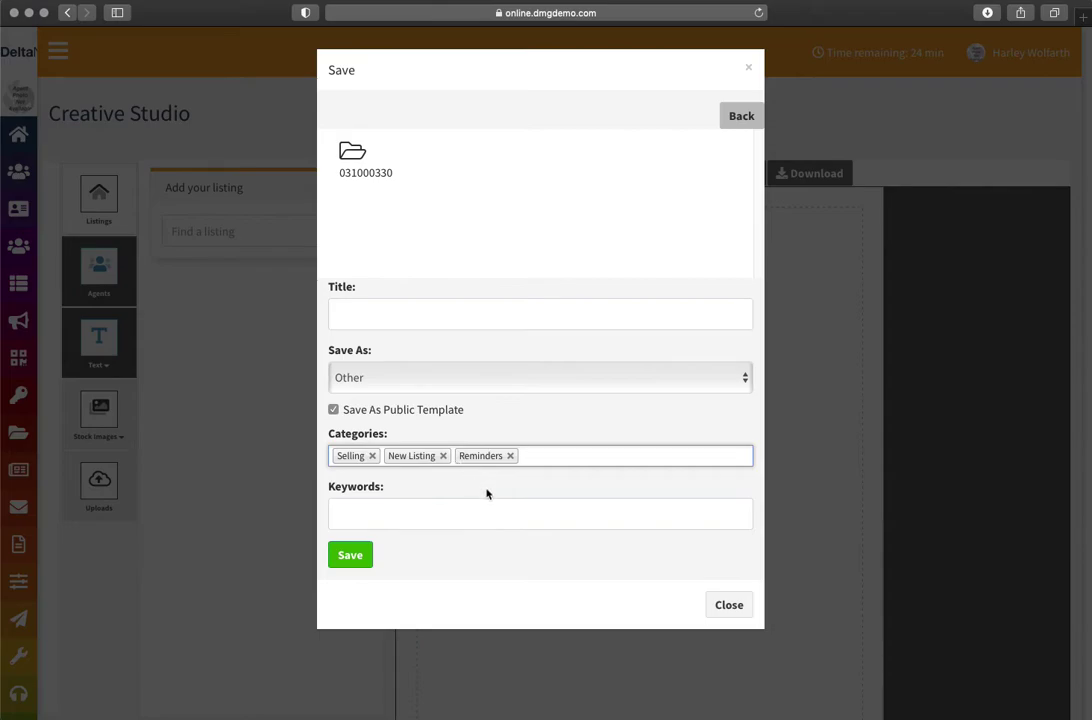
Enter the template keywords "company name, seasonal, autumn, fall," and close the save dialog without saving
{"action": "left_click", "coordinate": [357, 518]}
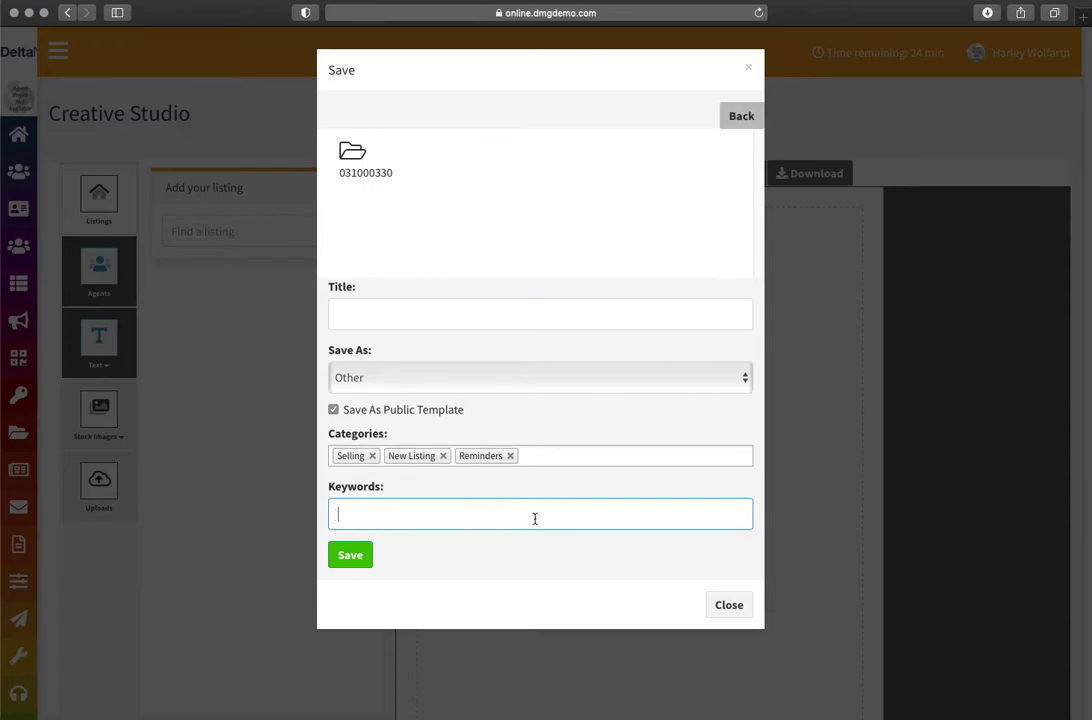
{"action": "type", "text": "company name,"}
{"action": "type", "text": "birthday"}
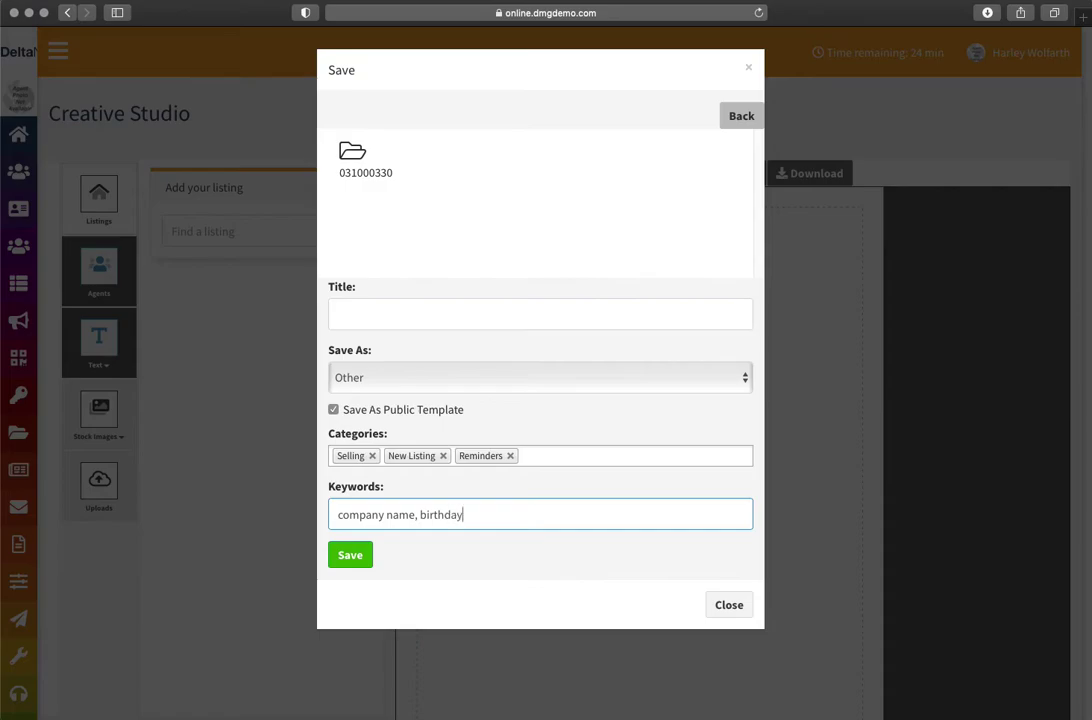
{"action": "type", "text": ", h"}
{"action": "key", "text": "BackSpace"}
{"action": "key", "text": "BackSpace"}
{"action": "key", "text": "BackSpace"}
{"action": "key", "text": "BackSpace"}
{"action": "key", "text": "BackSpace"}
{"action": "key", "text": "BackSpace"}
{"action": "key", "text": "BackSpace"}
{"action": "key", "text": "BackSpace"}
{"action": "key", "text": "BackSpace"}
{"action": "key", "text": "BackSpace"}
{"action": "key", "text": "BackSpace"}
{"action": "type", "text": "seasonal, autumn, fall,"}
{"action": "left_click", "coordinate": [724, 608]}
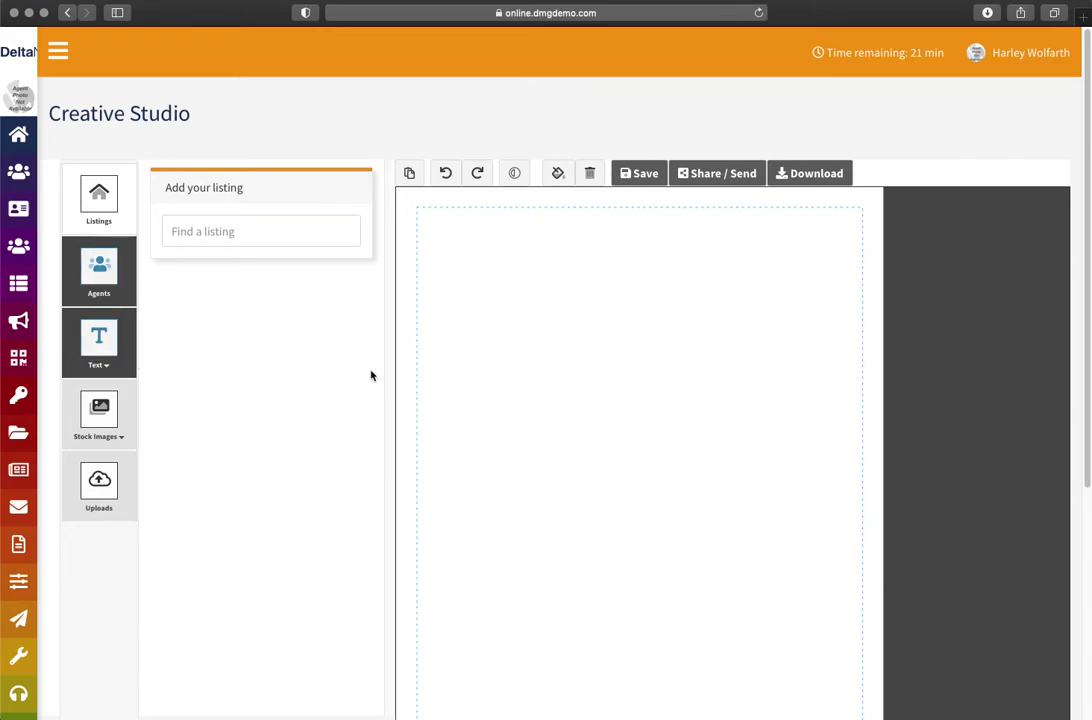
Start a custom text reading "Check out my listing at" followed by the listing's Address data field
{"action": "left_click", "coordinate": [99, 338]}
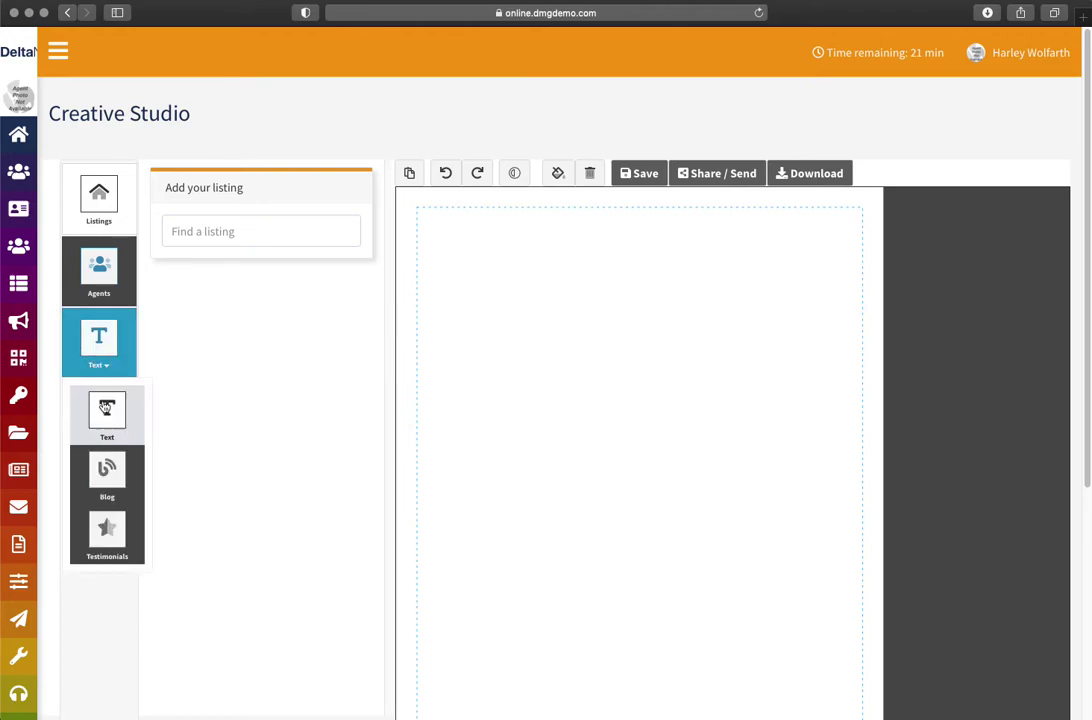
{"action": "left_click", "coordinate": [104, 407]}
{"action": "left_click", "coordinate": [242, 314]}
{"action": "type", "text": "Check out ma"}
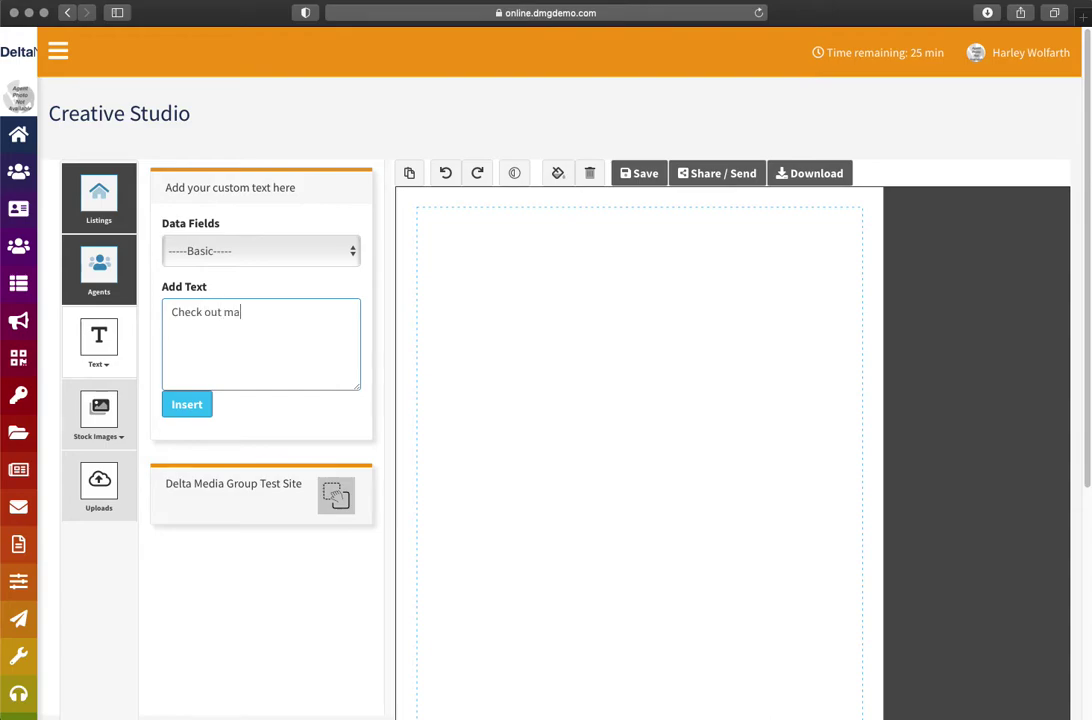
{"action": "key", "text": "BackSpace"}
{"action": "type", "text": "y listing at"}
{"action": "left_click", "coordinate": [329, 253]}
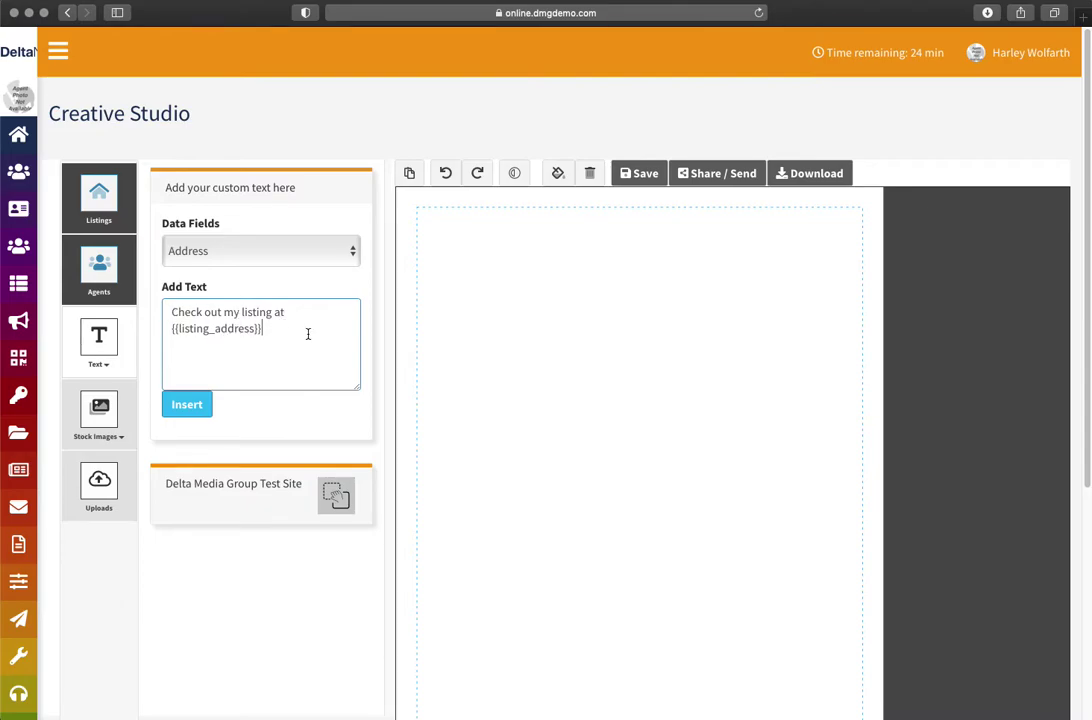
Continue the custom text with ", with", the Bedrooms data field and the words "bedrooms and"
{"action": "type", "text": ", with"}
{"action": "left_click", "coordinate": [327, 252]}
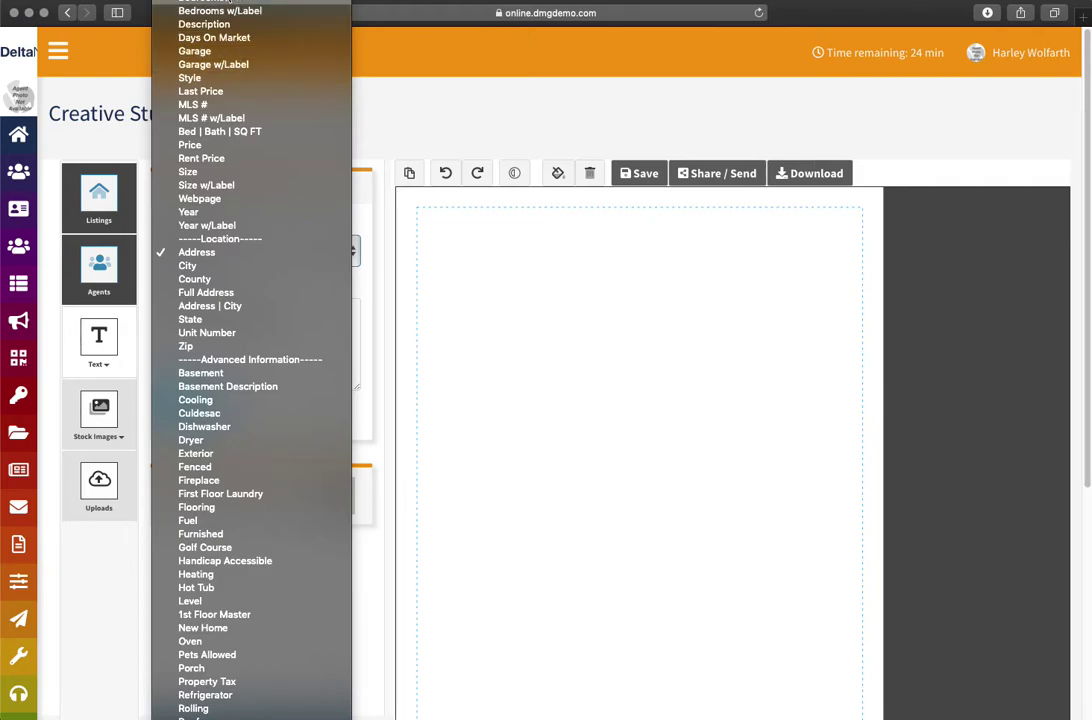
{"action": "left_click", "coordinate": [224, 3]}
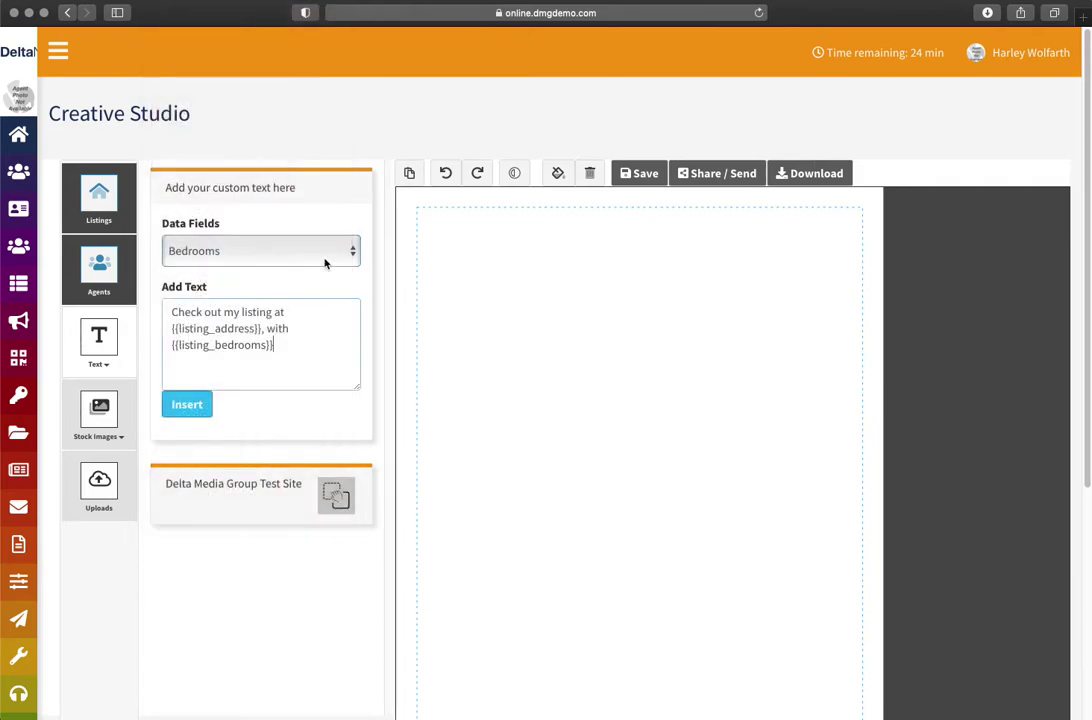
{"action": "type", "text": "bedr"}
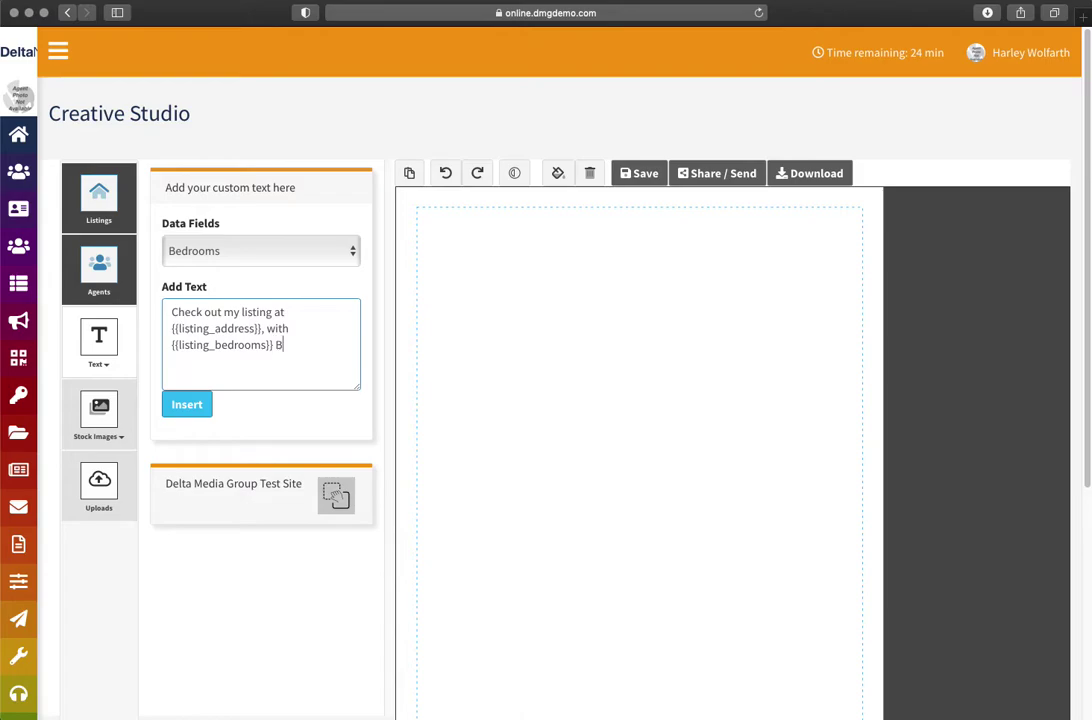
{"action": "type", "text": "ooms"}
{"action": "key", "text": "BackSpace"}
{"action": "key", "text": "BackSpace"}
{"action": "key", "text": "BackSpace"}
{"action": "type", "text": "oms,"}
{"action": "key", "text": "BackSpace"}
{"action": "key", "text": "BackSpace"}
{"action": "type", "text": "and"}
Finish the custom text with the Bathrooms data field and the word "bathrooms."
{"action": "left_click", "coordinate": [352, 250]}
{"action": "left_click", "coordinate": [250, 228]}
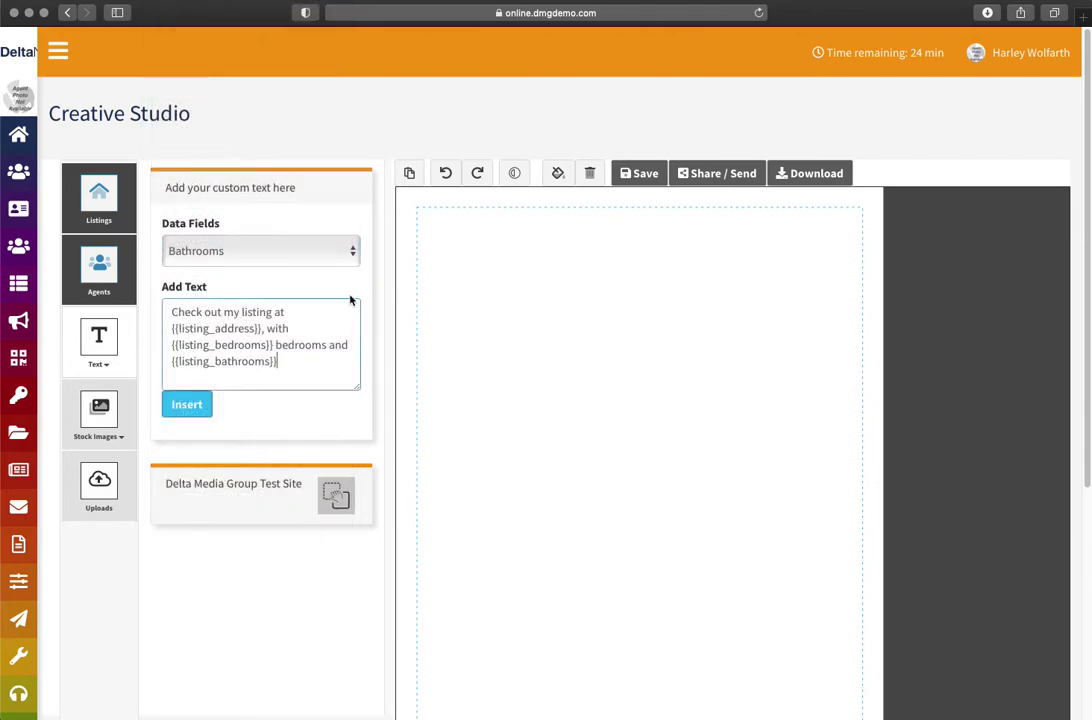
{"action": "type", "text": "bathrooms."}
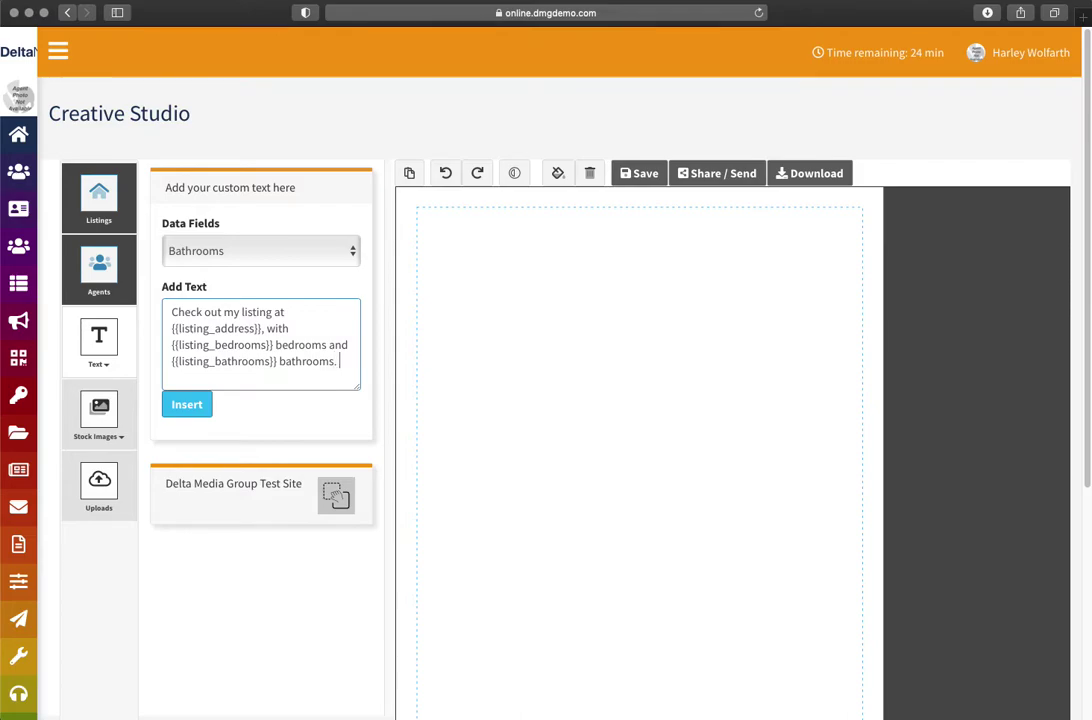
Insert the listing text on the flyer canvas and position it in the upper middle of the page
{"action": "left_click", "coordinate": [200, 404]}
{"action": "left_click", "coordinate": [655, 380]}
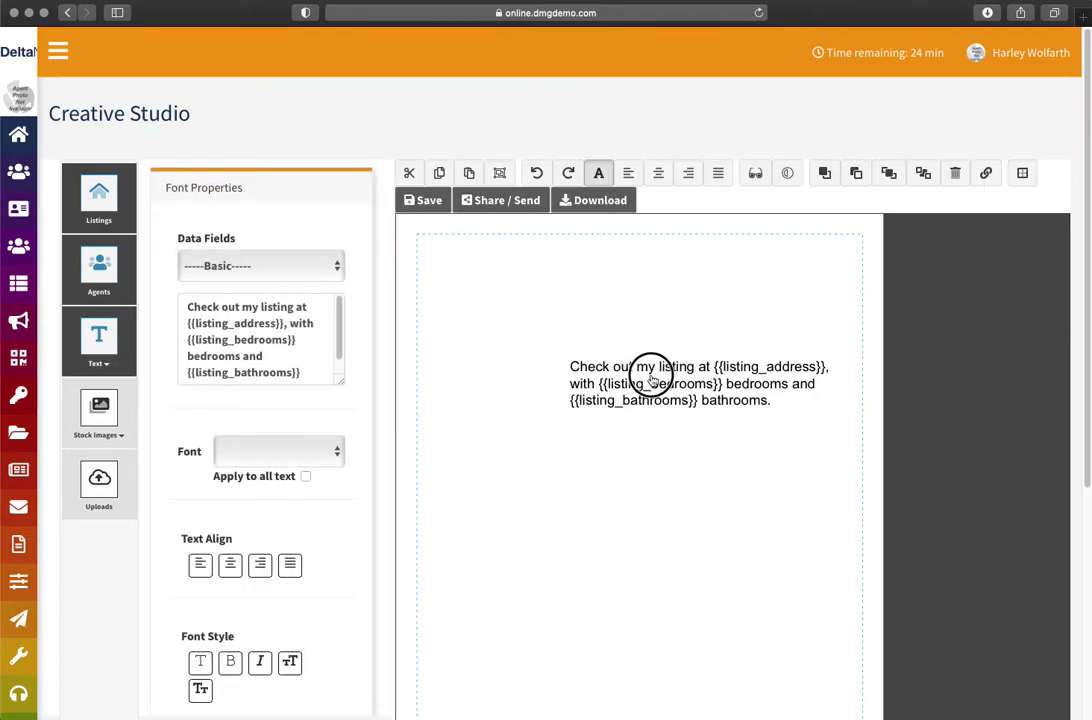
{"action": "left_click_drag", "start_coordinate": [652, 380], "coordinate": [589, 374]}
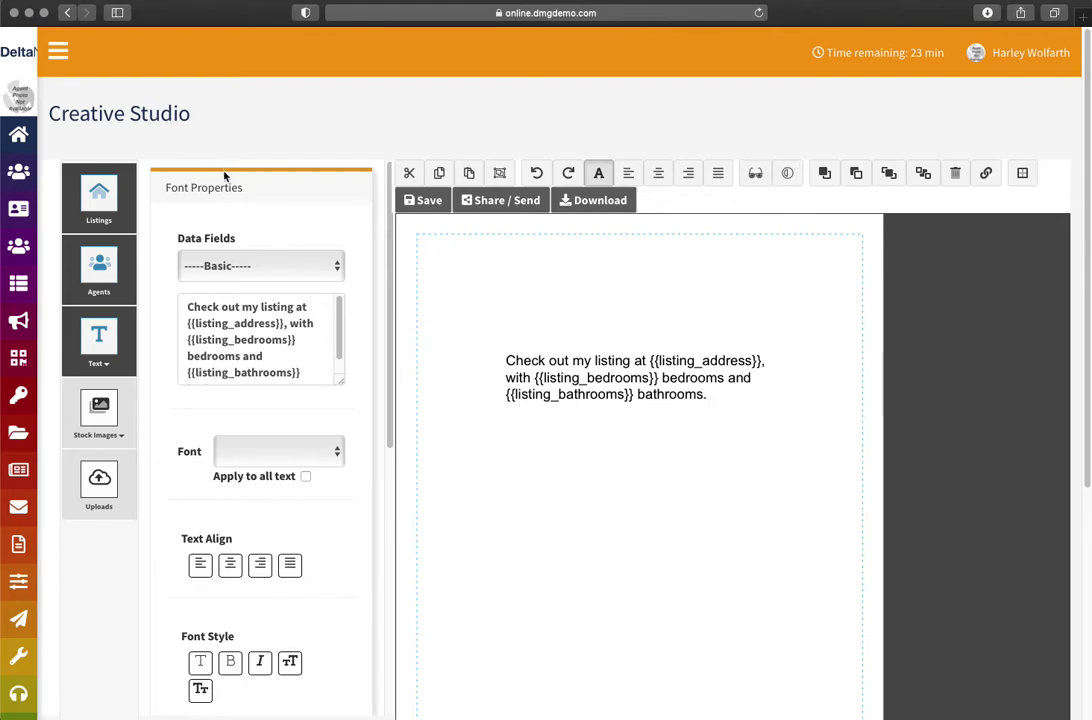
Return to the Creative Studio template gallery and start a new HTML design of your own
{"action": "mouse_move", "coordinate": [19, 318]}
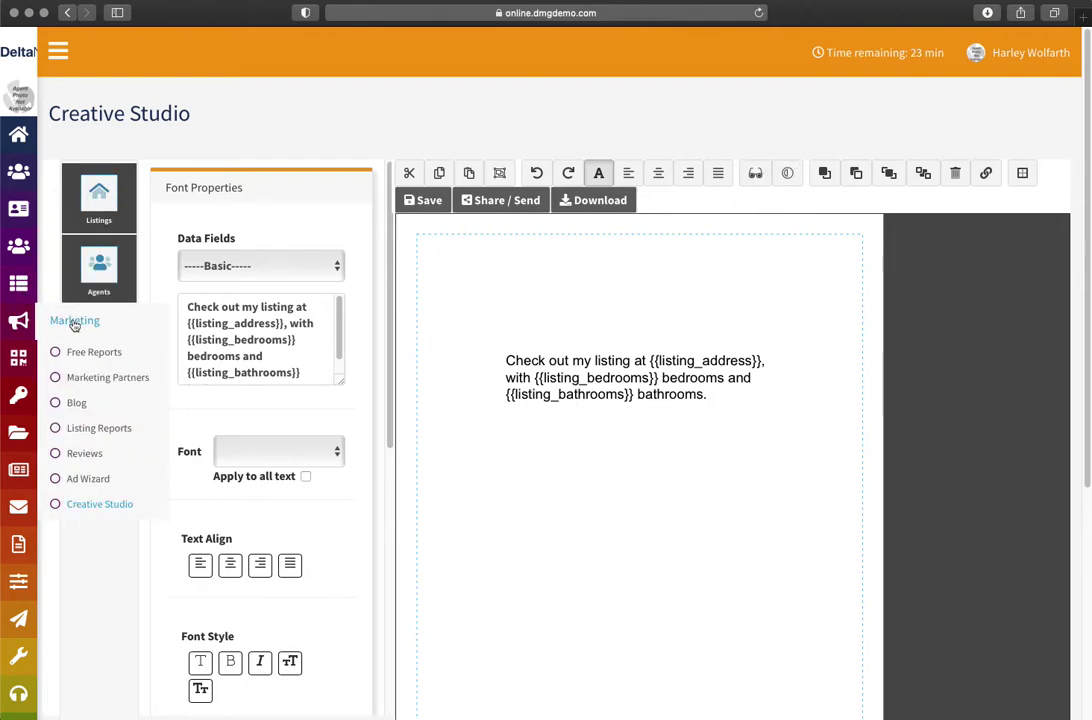
{"action": "left_click", "coordinate": [88, 503]}
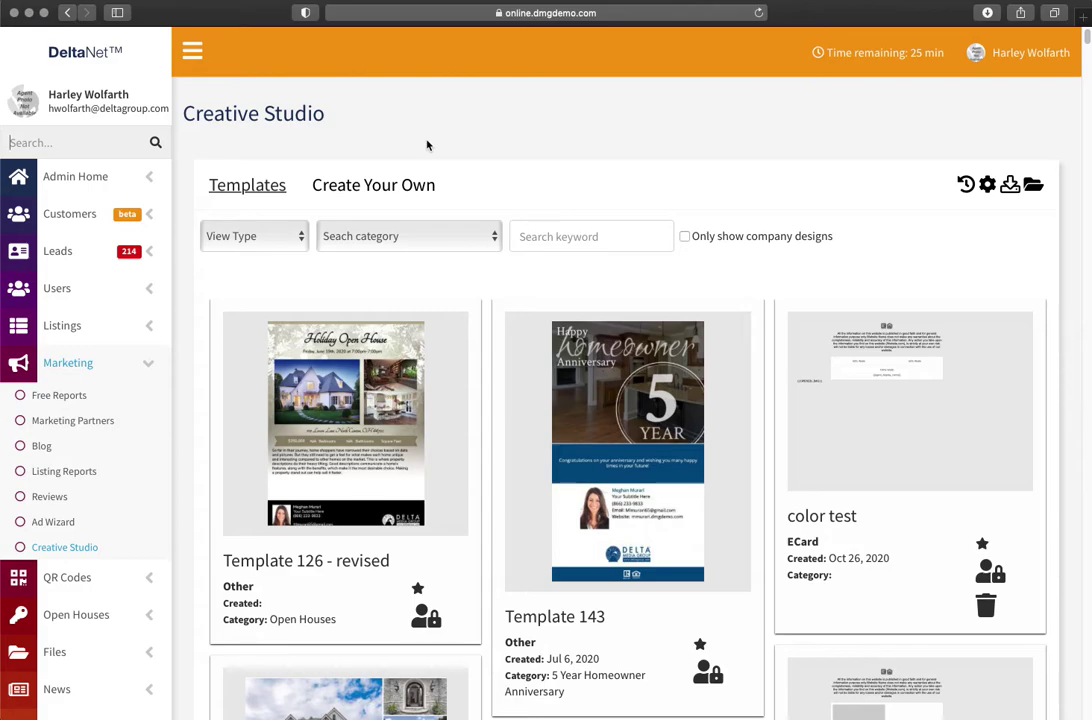
{"action": "left_click", "coordinate": [378, 188]}
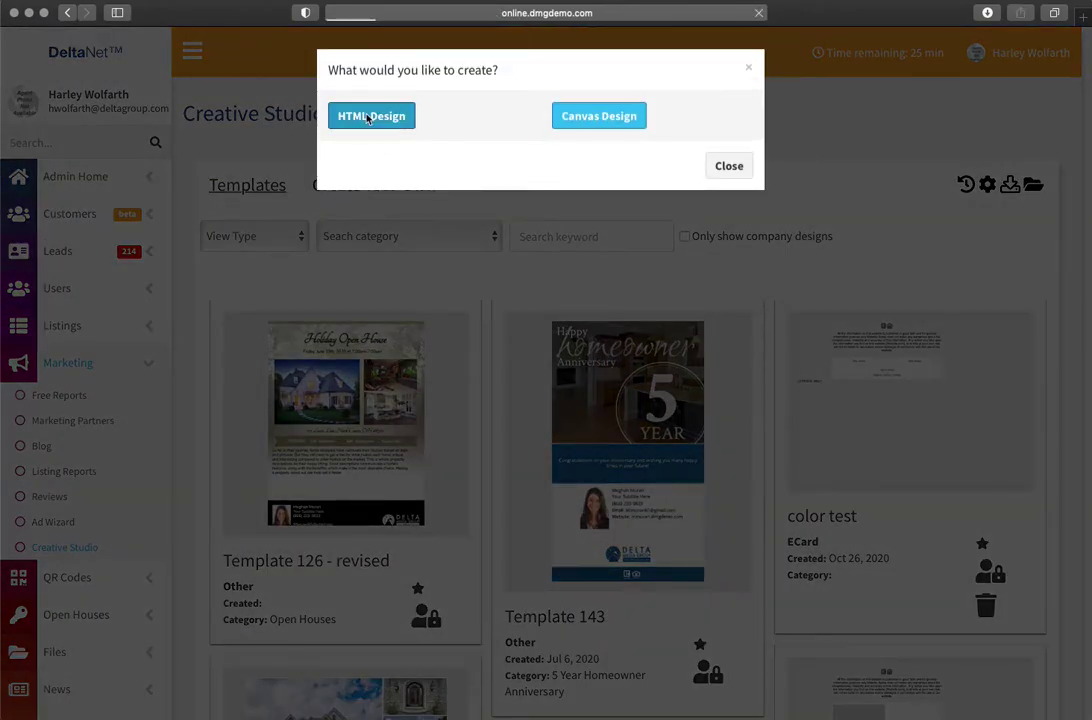
{"action": "left_click", "coordinate": [368, 117]}
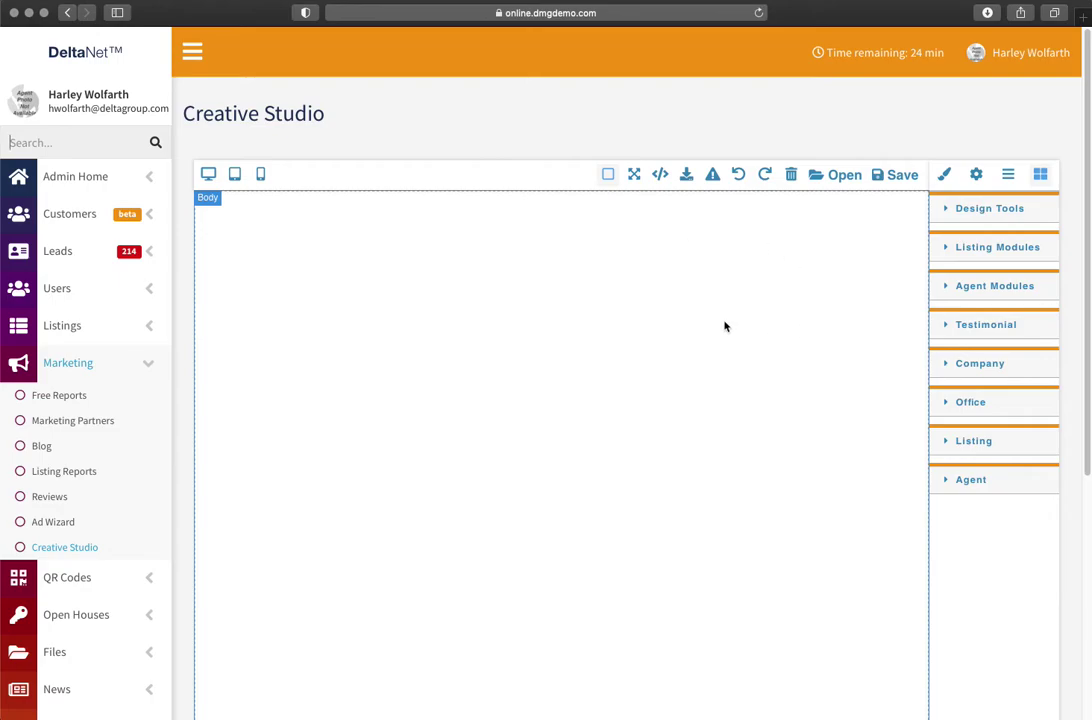
Preview the blank HTML design at tablet, phone and desktop widths, finishing on desktop
{"action": "left_click", "coordinate": [234, 175]}
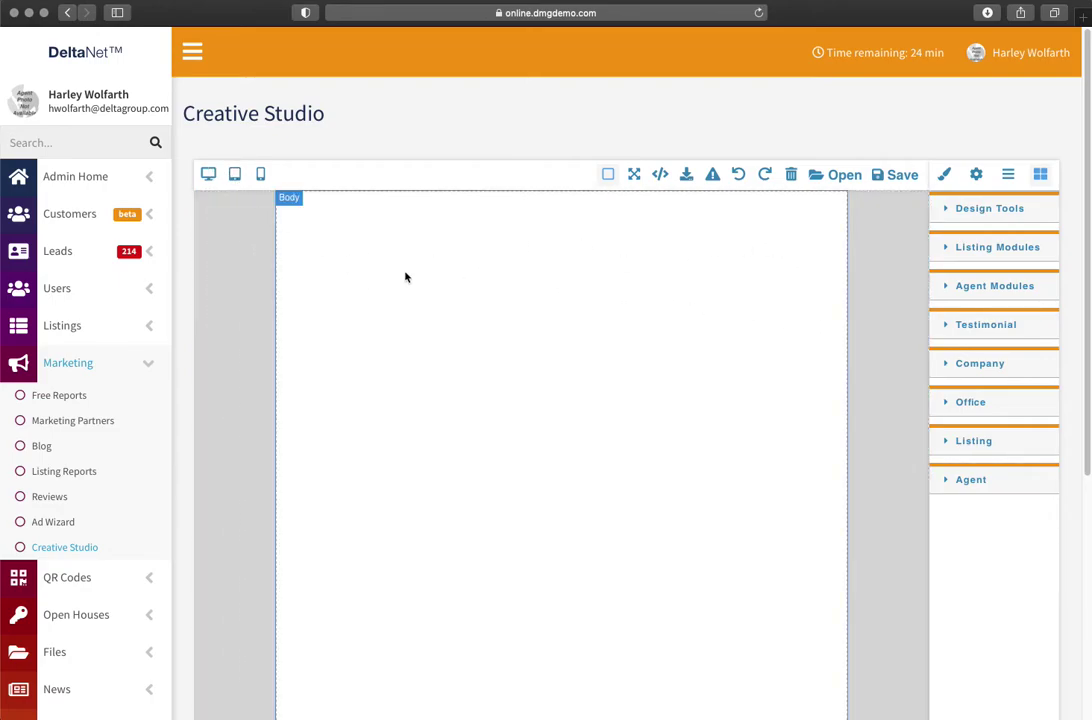
{"action": "left_click", "coordinate": [260, 174]}
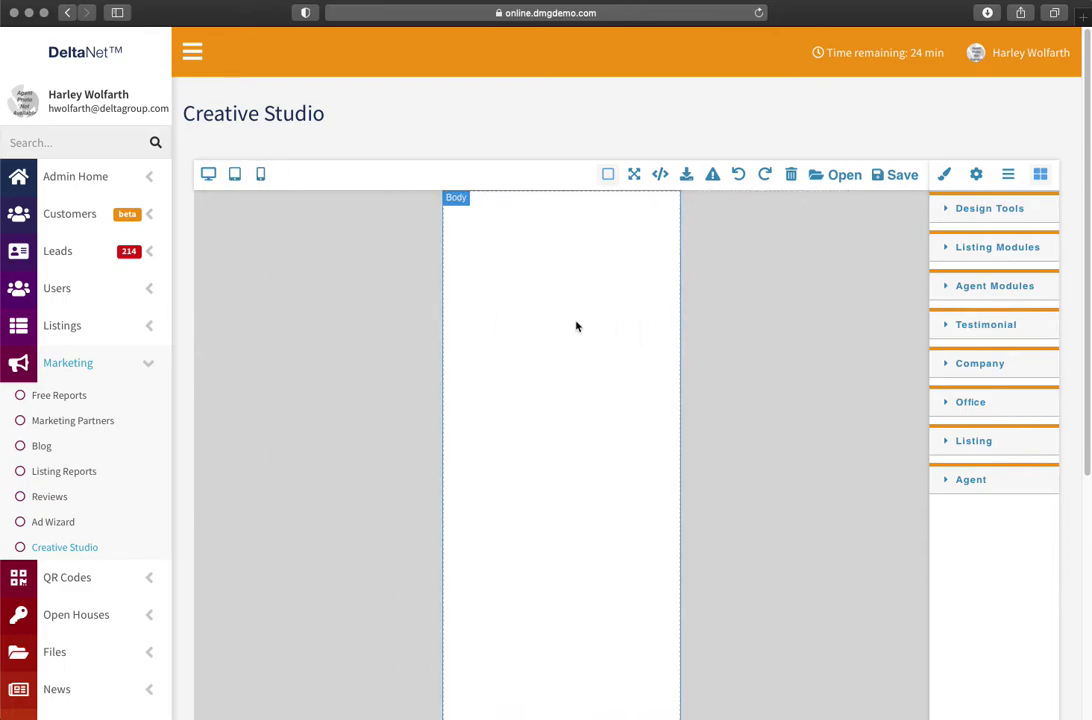
{"action": "left_click", "coordinate": [231, 176]}
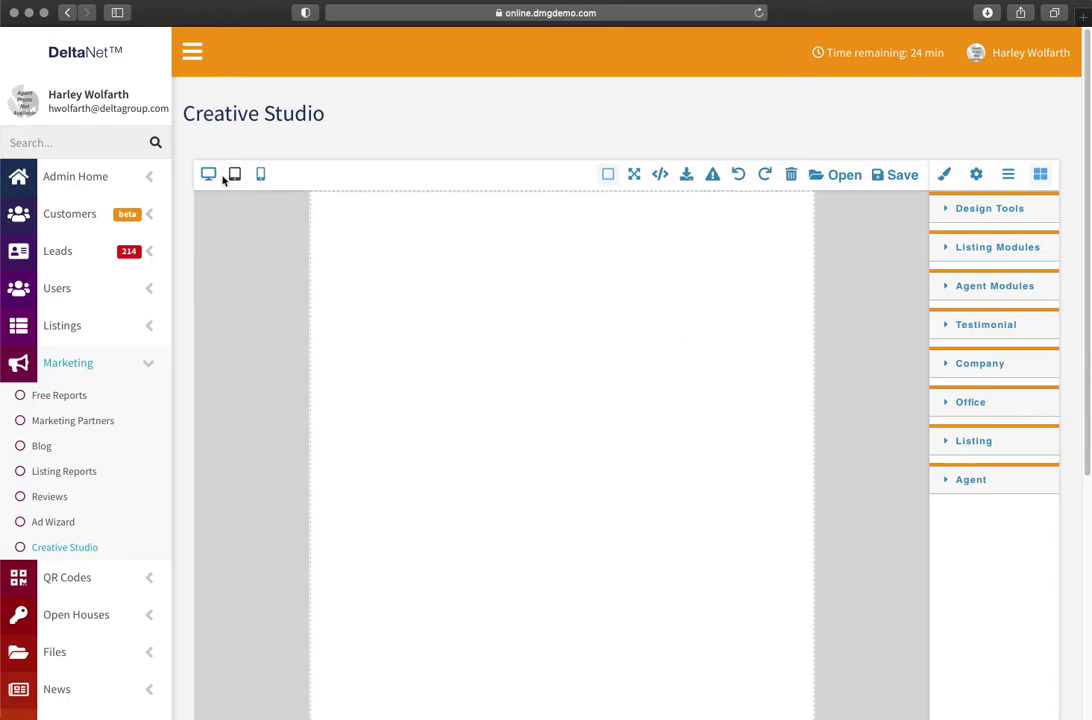
{"action": "left_click", "coordinate": [208, 174]}
{"action": "left_click", "coordinate": [259, 175]}
{"action": "left_click", "coordinate": [231, 176]}
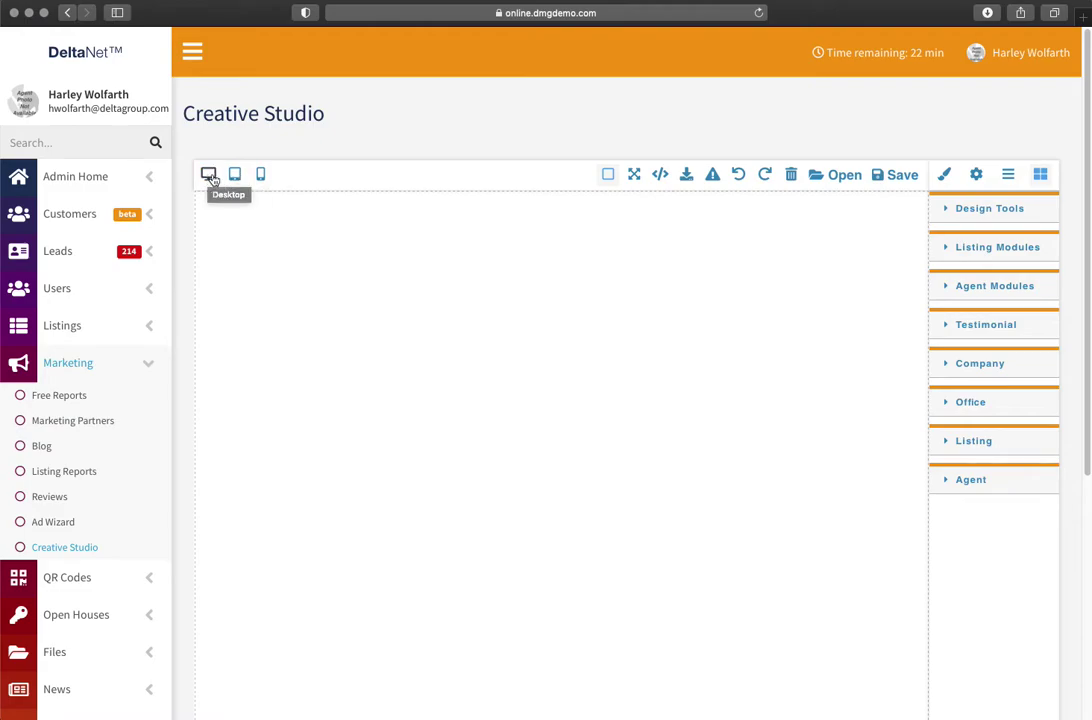
{"action": "left_click", "coordinate": [260, 177]}
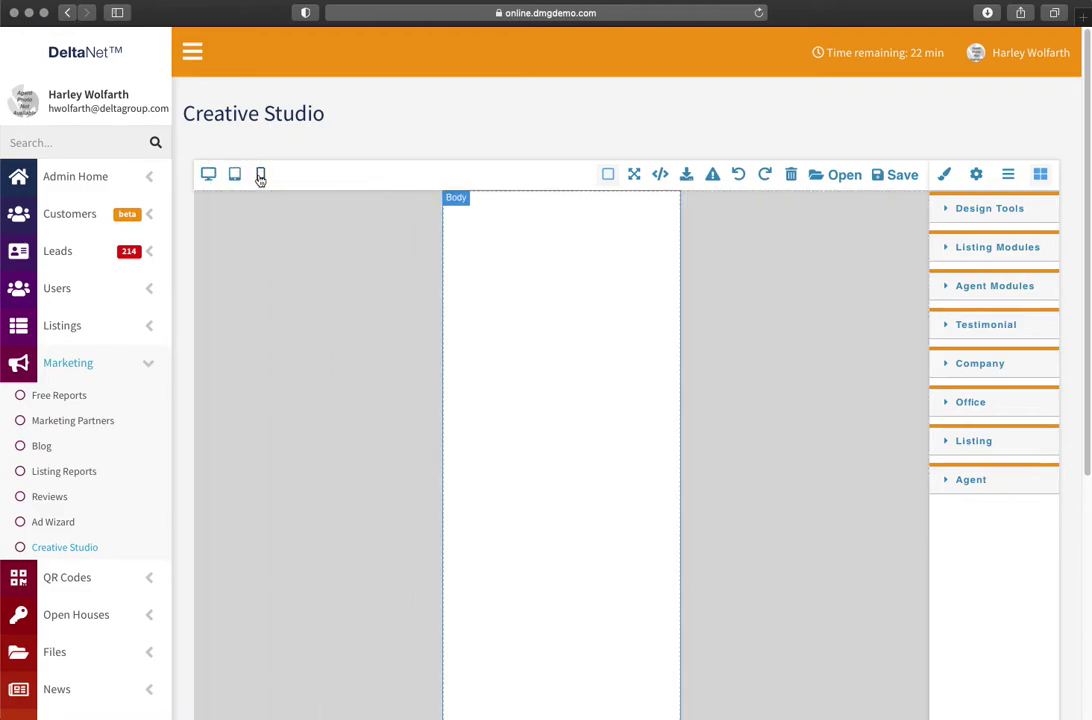
{"action": "left_click", "coordinate": [235, 176]}
{"action": "left_click", "coordinate": [209, 176]}
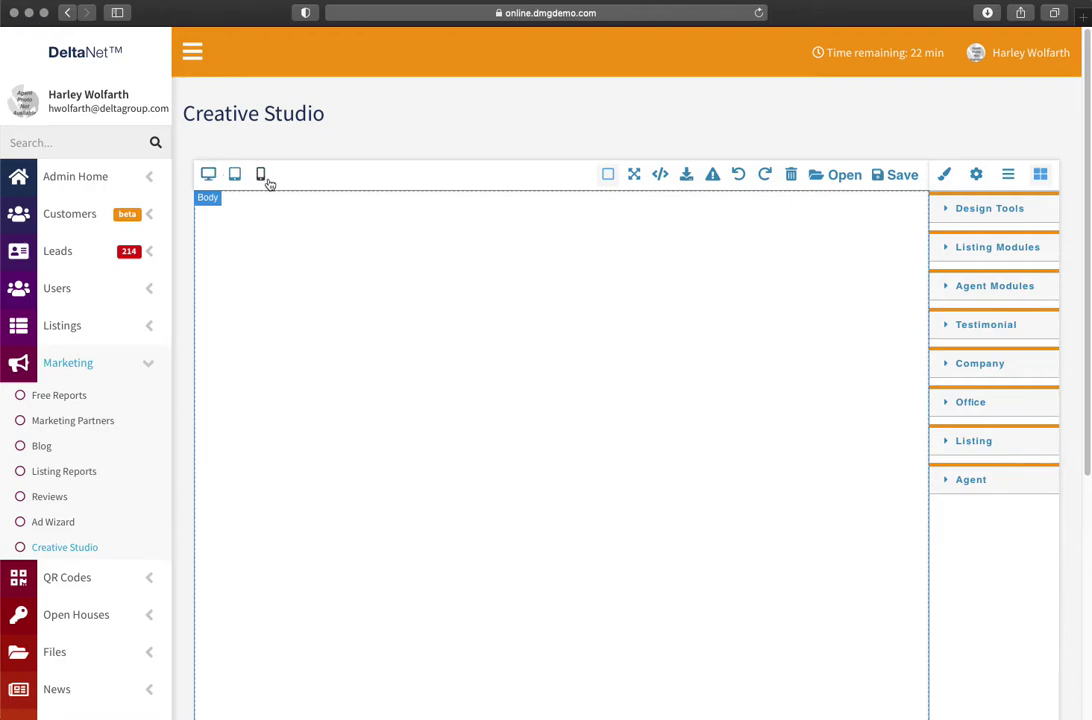
Examine the HTML editor's component outlines, template code export and import windows, and save options without changing anything
{"action": "left_click", "coordinate": [608, 178]}
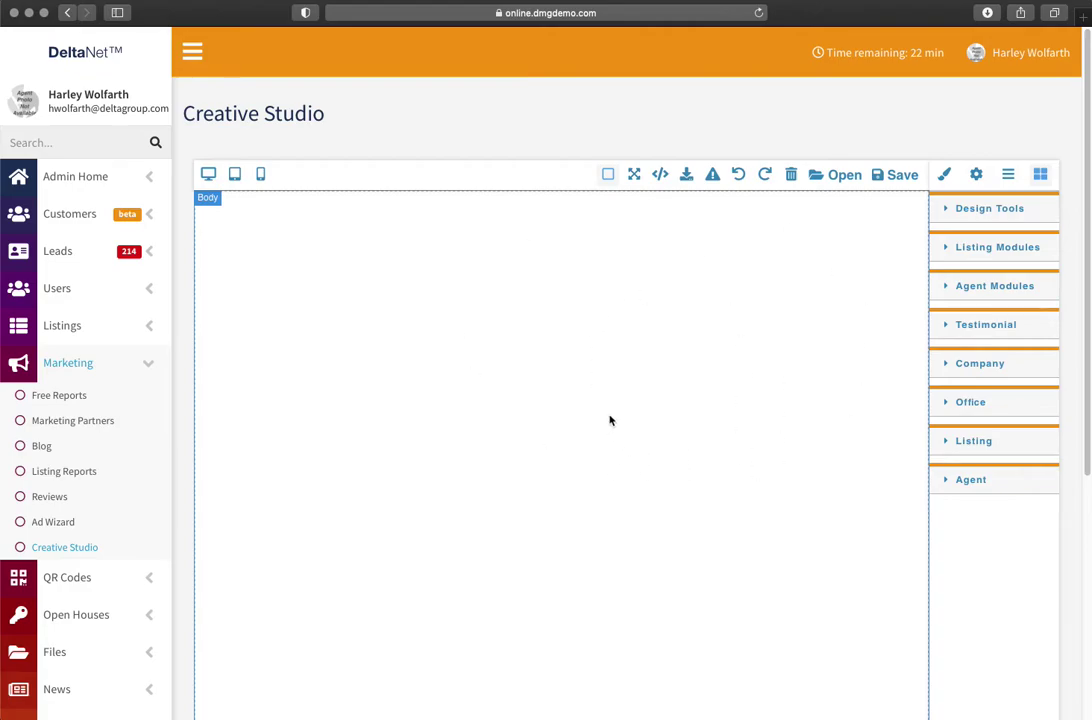
{"action": "left_click", "coordinate": [660, 175]}
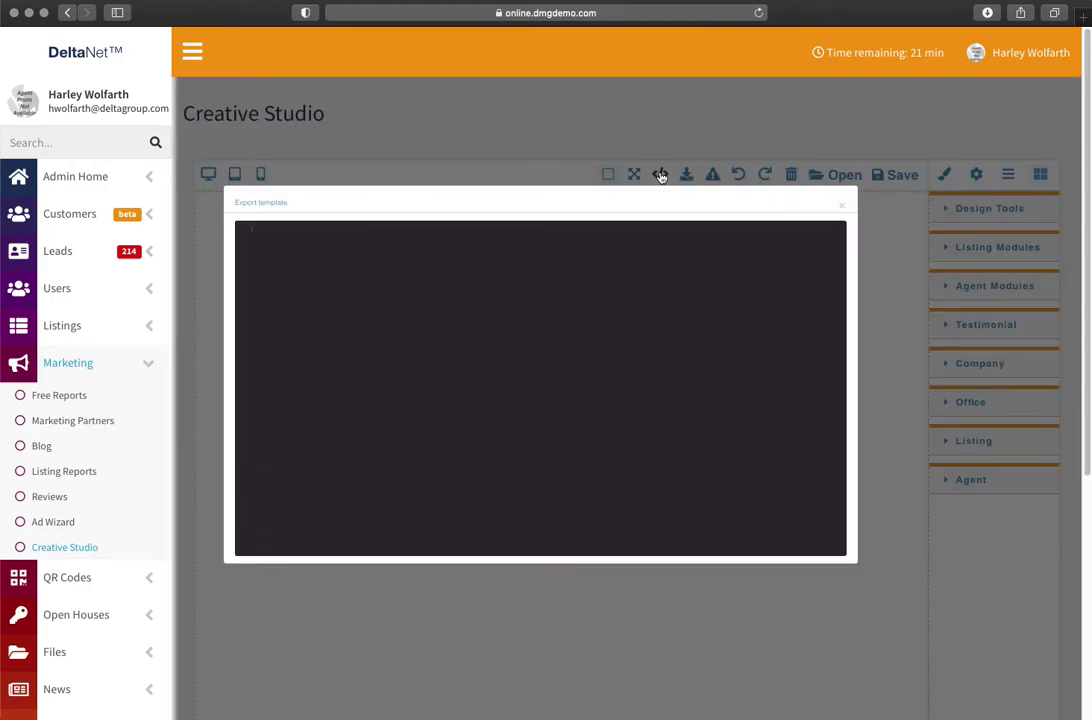
{"action": "left_click", "coordinate": [843, 210]}
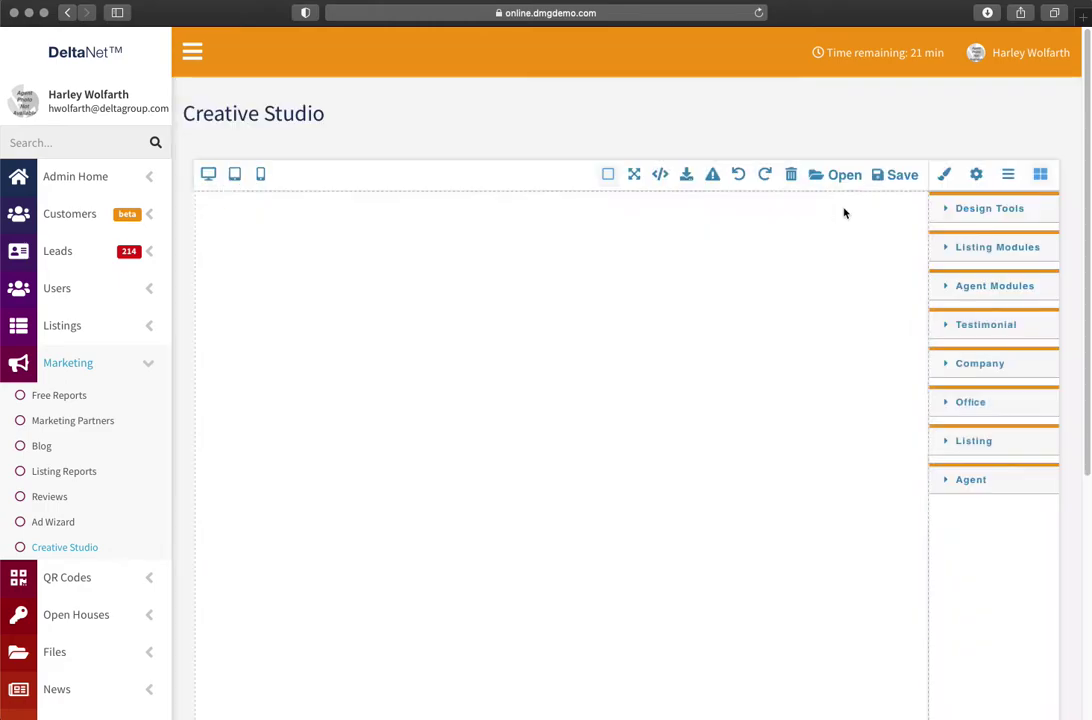
{"action": "left_click", "coordinate": [687, 177]}
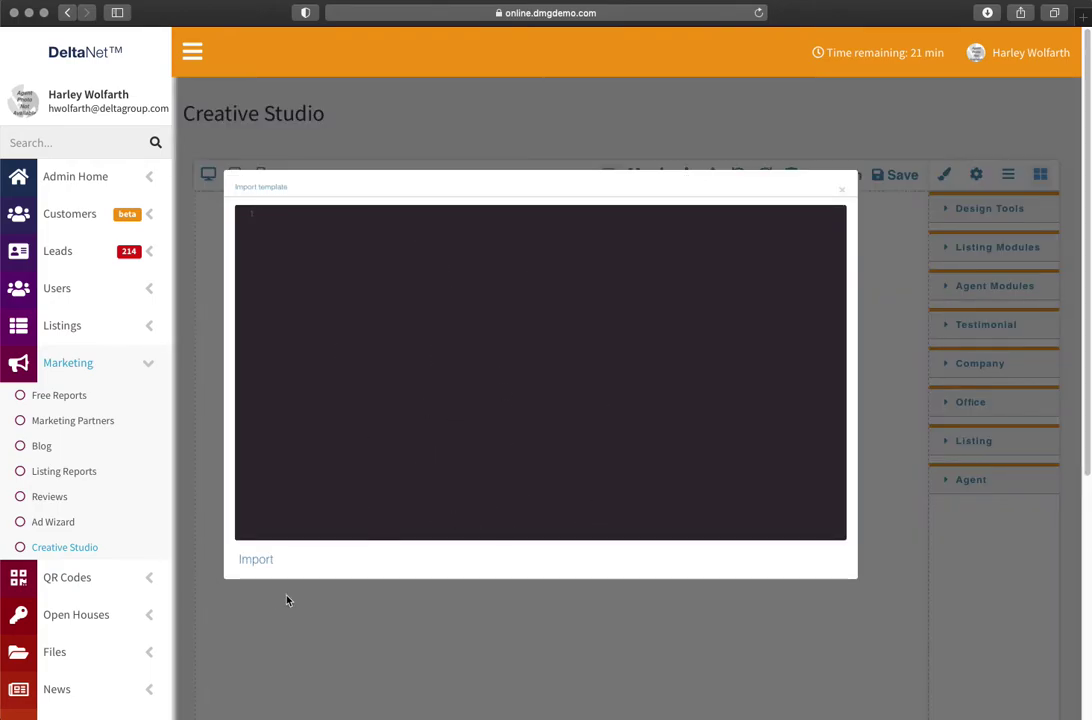
{"action": "left_click", "coordinate": [843, 193]}
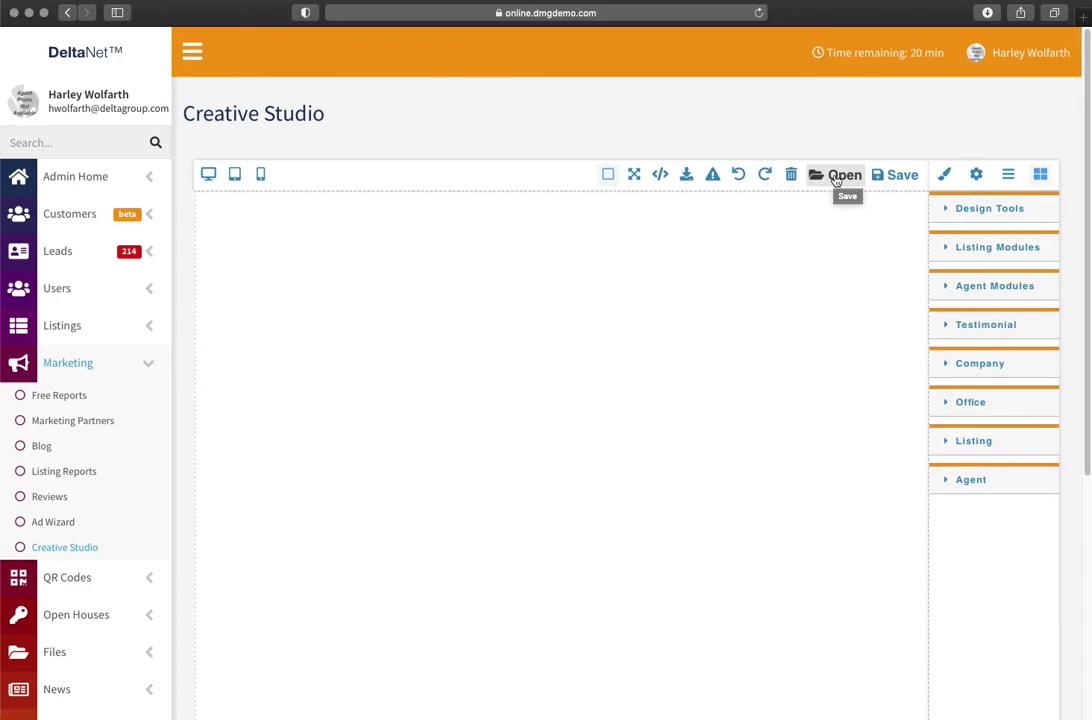
{"action": "left_click", "coordinate": [902, 176]}
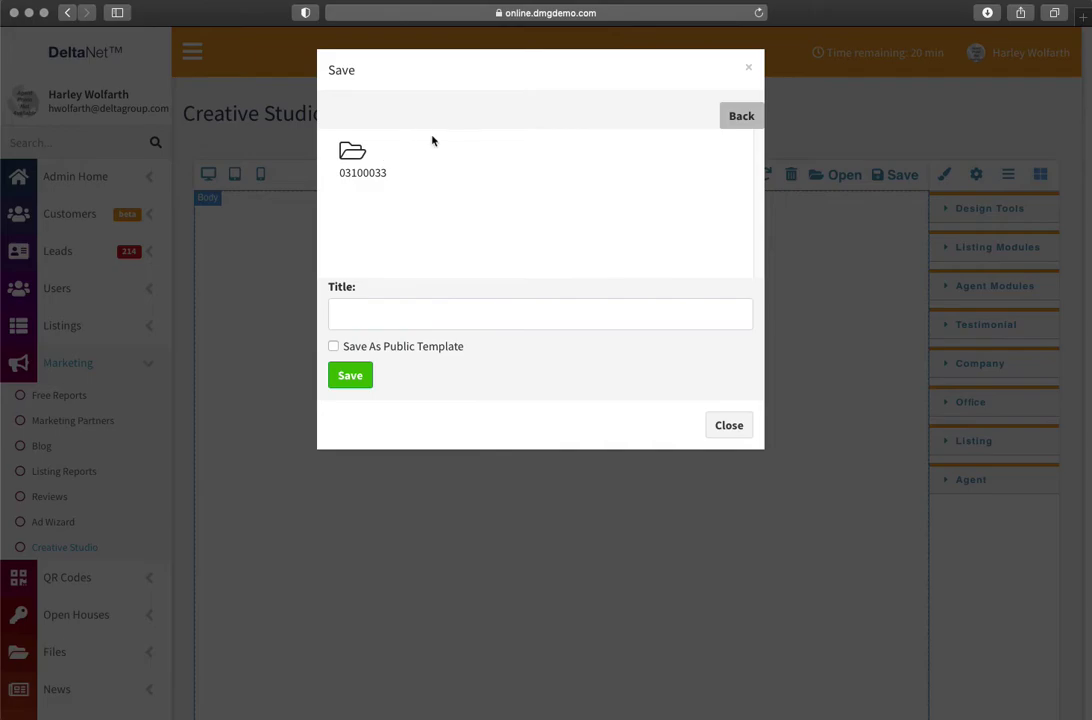
{"action": "left_click", "coordinate": [749, 70]}
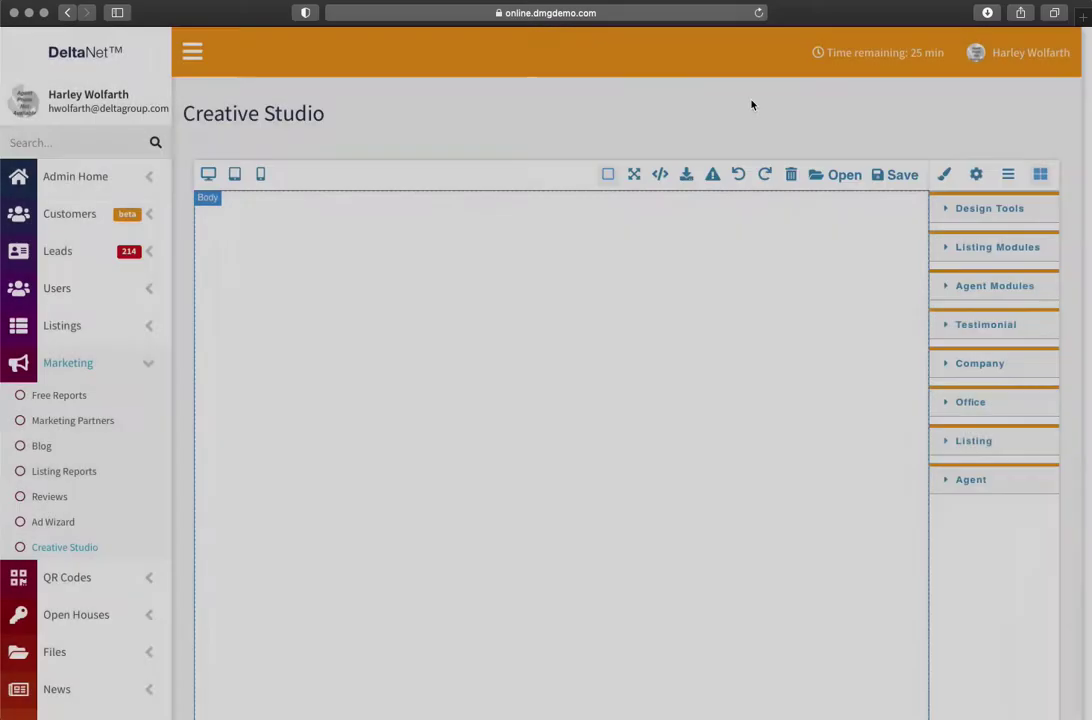
Look through the style manager, element settings and layer list, finishing on the design blocks
{"action": "left_click", "coordinate": [943, 176]}
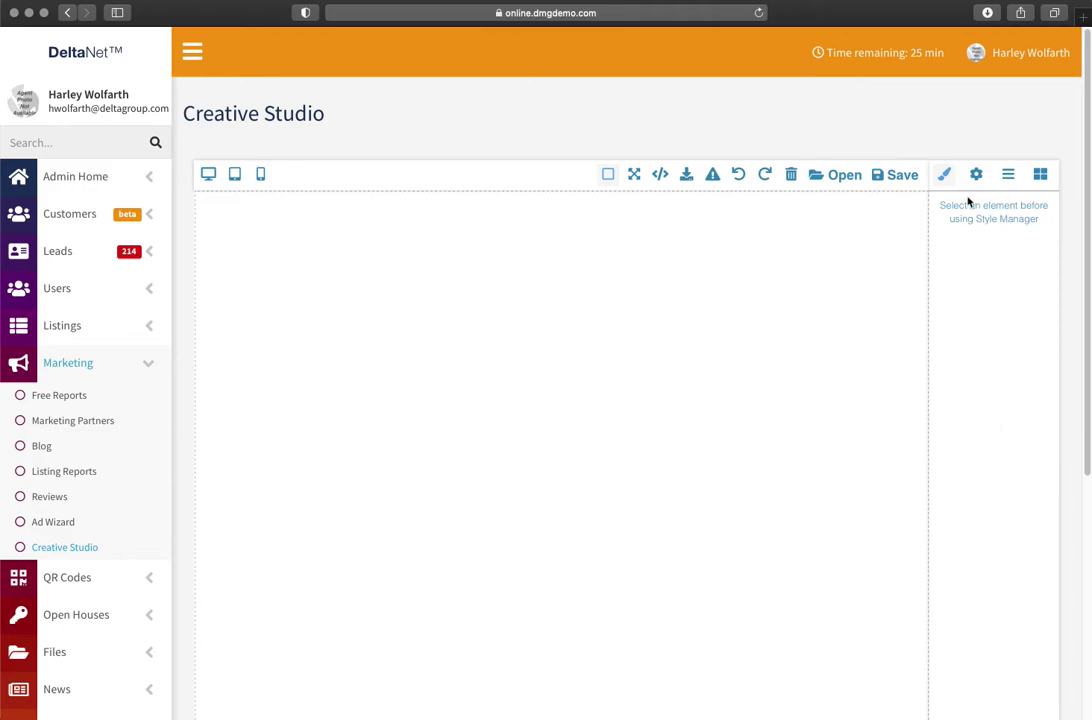
{"action": "left_click", "coordinate": [946, 176]}
{"action": "left_click", "coordinate": [976, 175]}
{"action": "left_click", "coordinate": [1009, 177]}
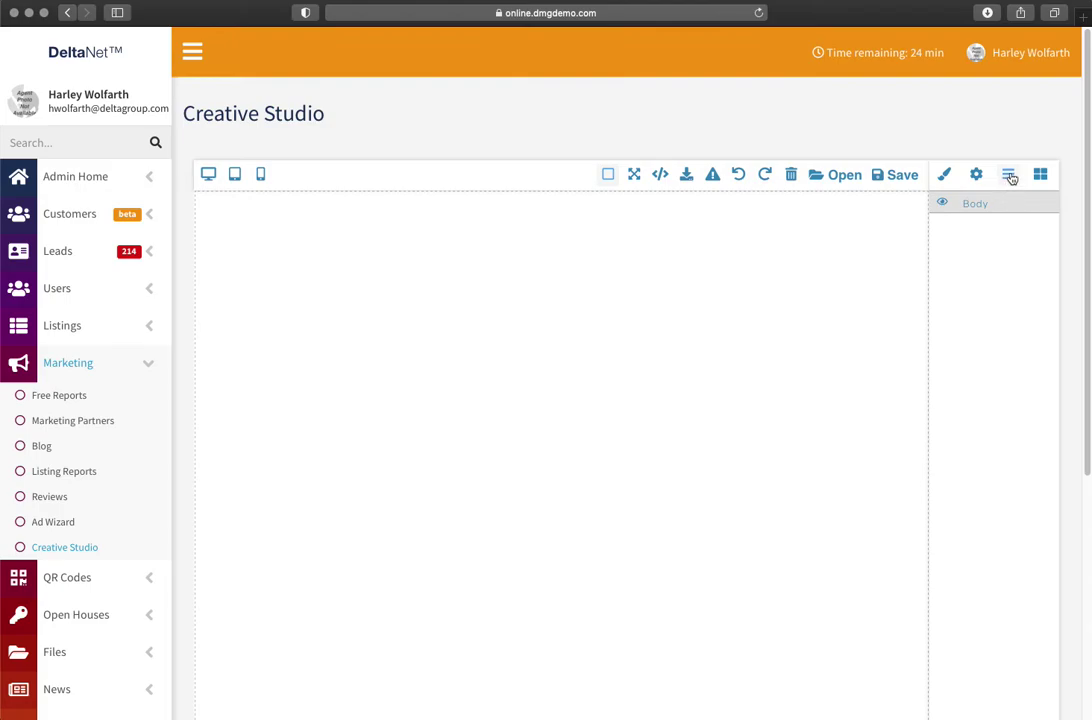
{"action": "left_click", "coordinate": [1009, 203]}
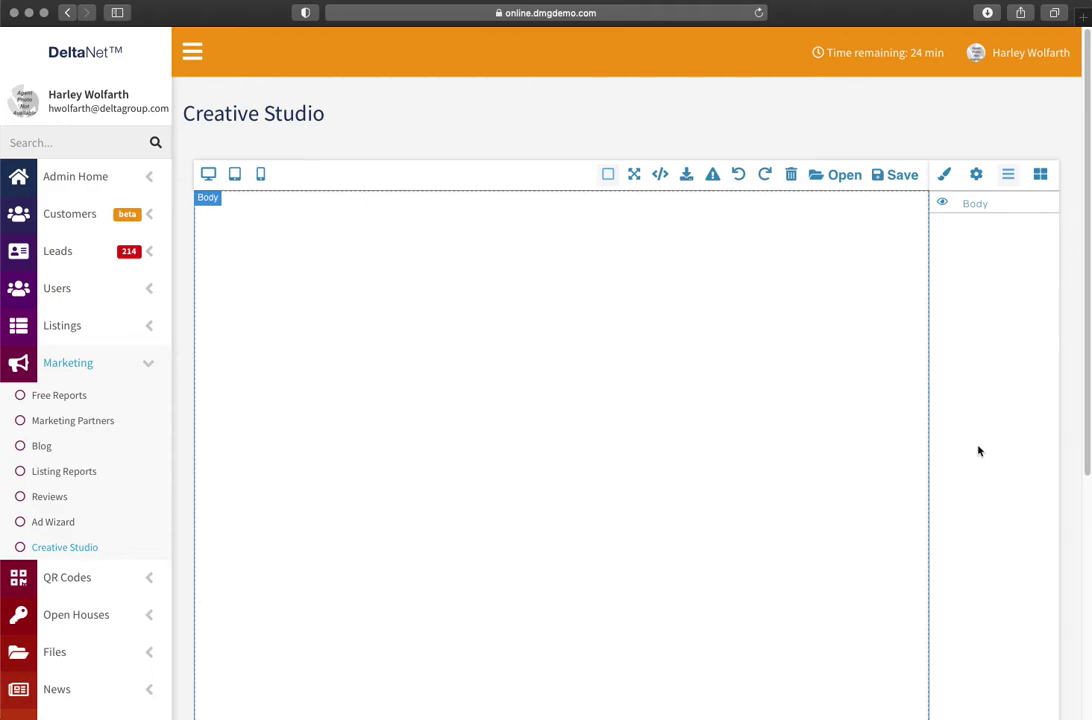
{"action": "left_click", "coordinate": [1041, 176]}
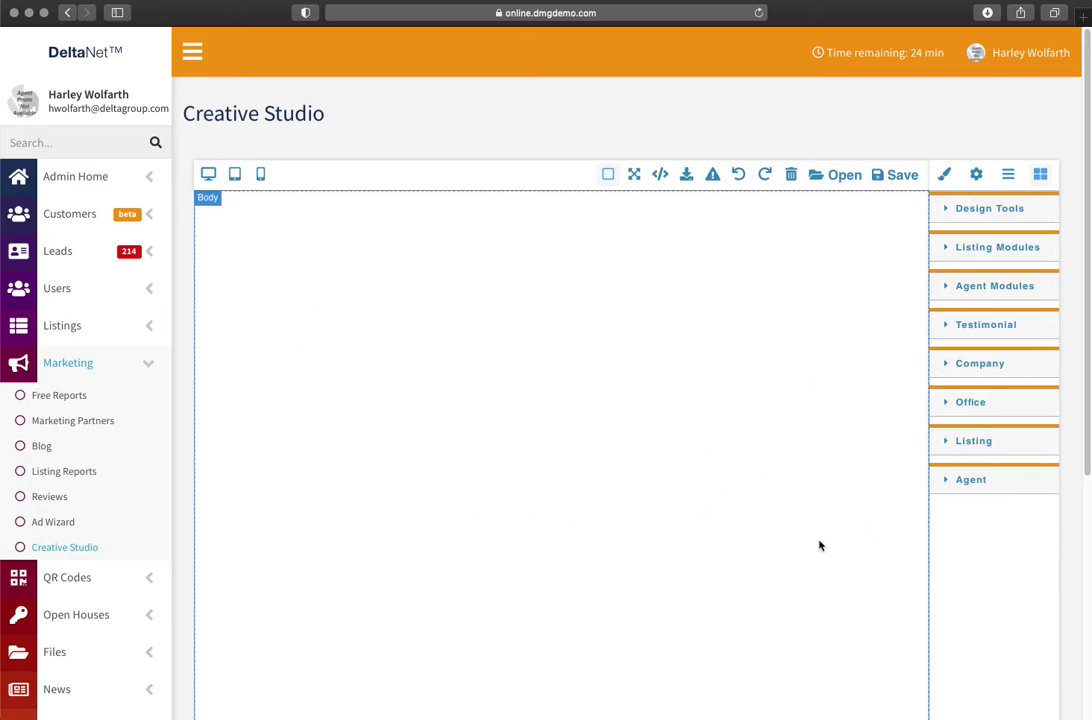
Add a Full Width Image block from the Design Tools to the empty body of the design
{"action": "left_click", "coordinate": [947, 210]}
{"action": "scroll", "coordinate": [979, 558], "scroll_direction": "down", "scroll_amount": 1}
{"action": "scroll", "coordinate": [979, 558], "scroll_direction": "down", "scroll_amount": 8}
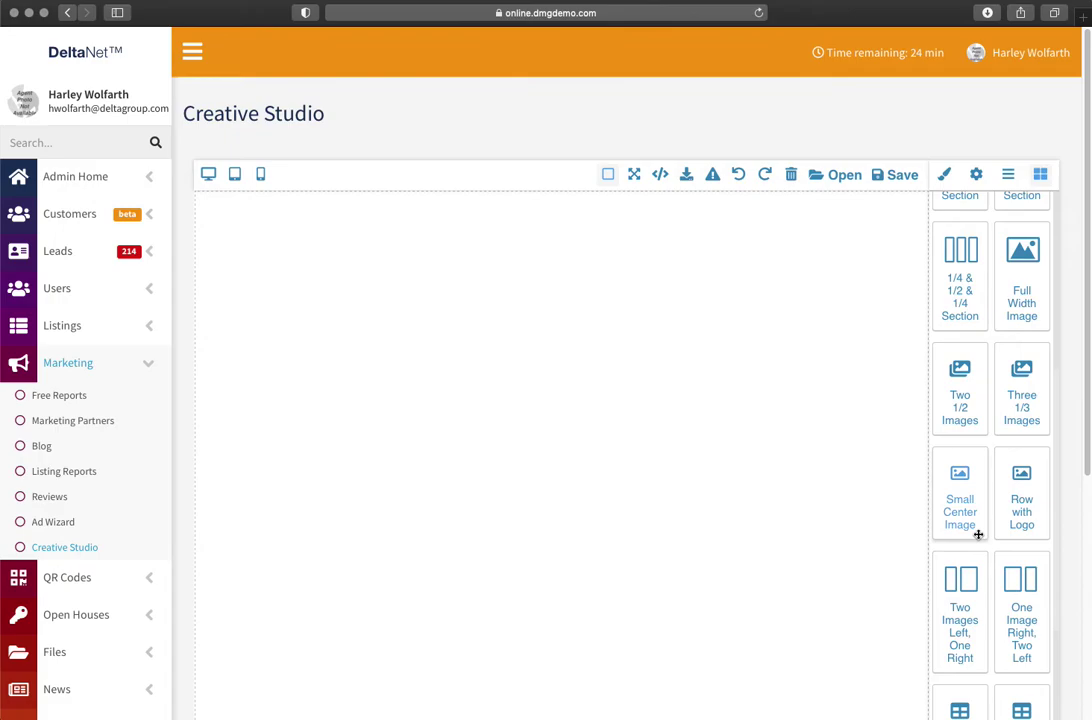
{"action": "scroll", "coordinate": [979, 553], "scroll_direction": "up", "scroll_amount": 8}
{"action": "scroll", "coordinate": [982, 514], "scroll_direction": "down", "scroll_amount": 3}
{"action": "left_click_drag", "start_coordinate": [1022, 546], "coordinate": [568, 264]}
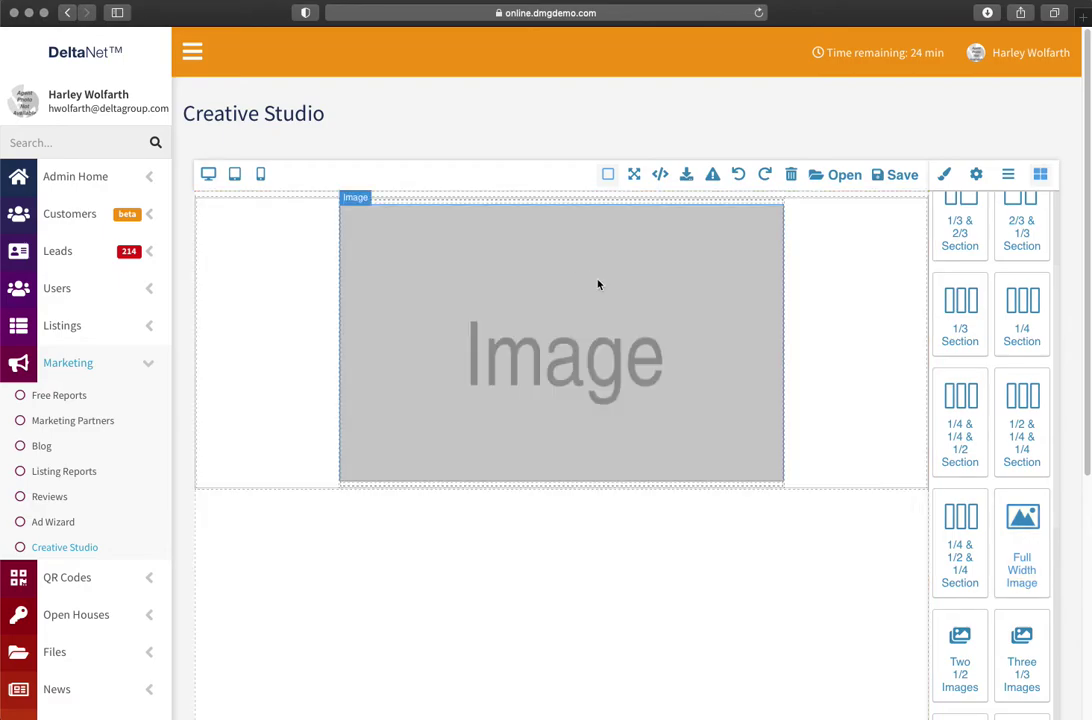
Replace the image placeholder with the 220px-Tux penguin picture from Company Files
{"action": "left_click", "coordinate": [649, 372]}
{"action": "double_click", "coordinate": [537, 331]}
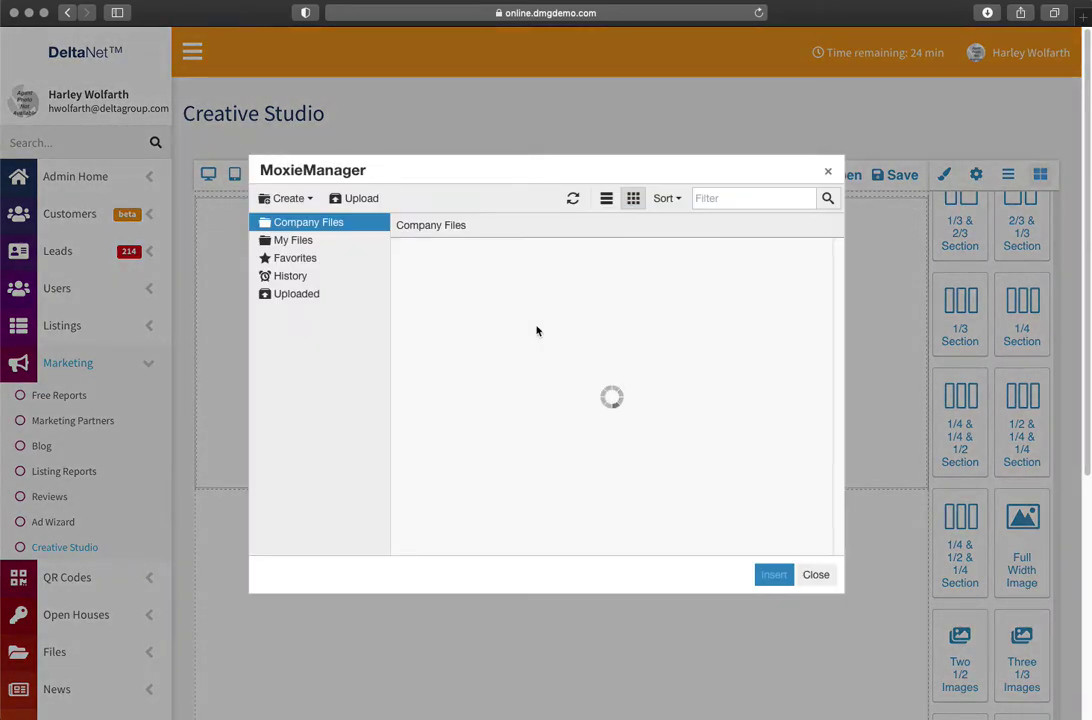
{"action": "scroll", "coordinate": [565, 400], "scroll_direction": "down", "scroll_amount": 2}
{"action": "scroll", "coordinate": [565, 400], "scroll_direction": "down", "scroll_amount": 2}
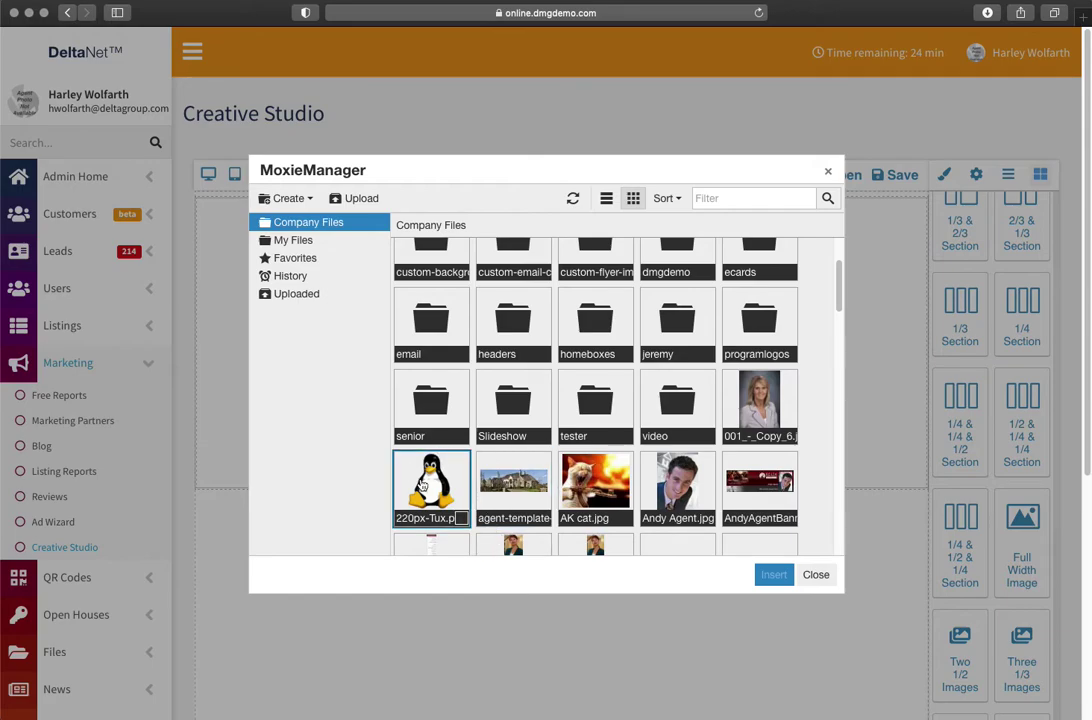
{"action": "double_click", "coordinate": [422, 486]}
Shrink the penguin image proportionally to about a third of the width of its surrounding box
{"action": "left_click", "coordinate": [344, 227]}
{"action": "left_click_drag", "start_coordinate": [336, 205], "coordinate": [417, 266]}
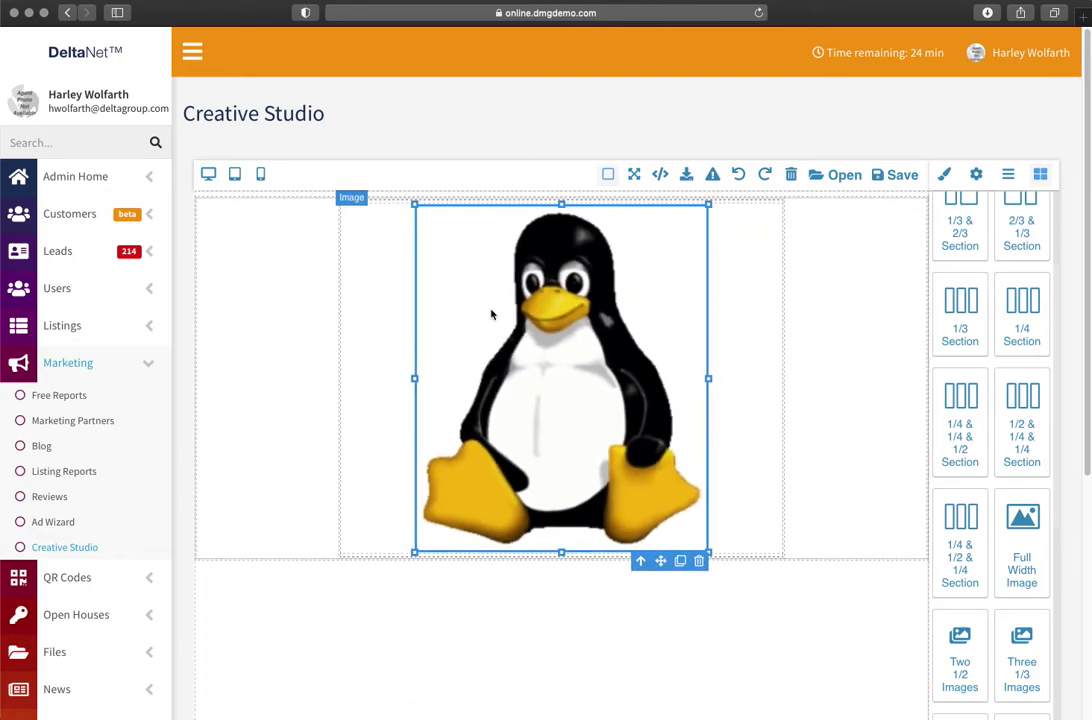
{"action": "left_click_drag", "start_coordinate": [415, 205], "coordinate": [633, 395]}
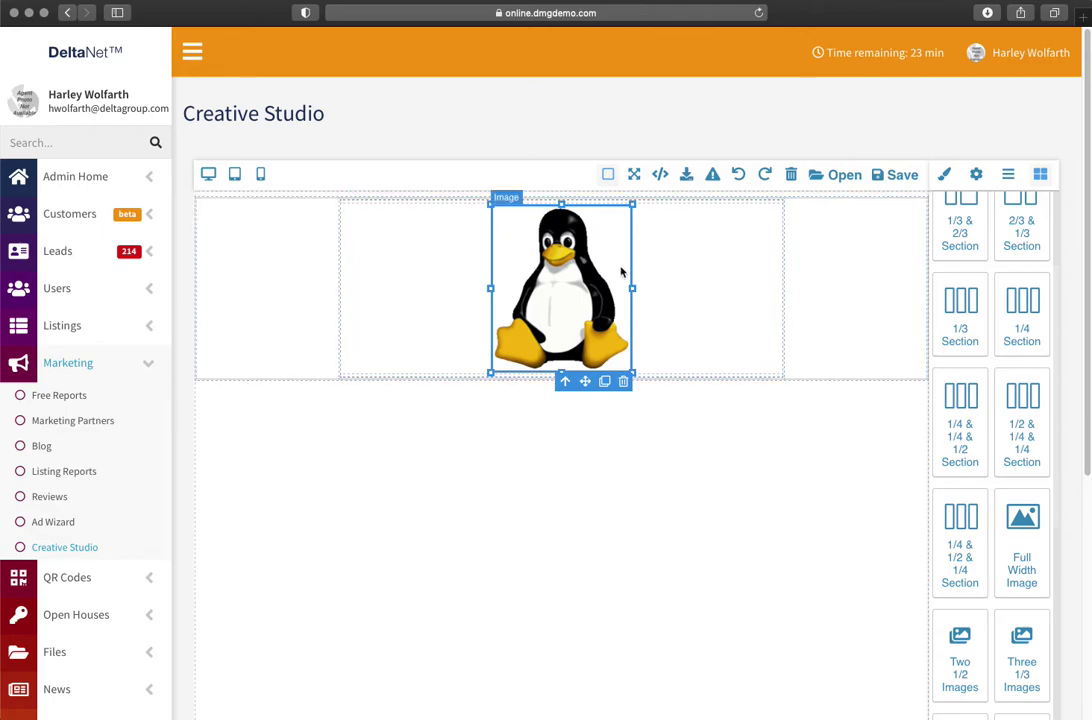
Select the box around the penguin image and show its decoration style settings
{"action": "left_click", "coordinate": [731, 278]}
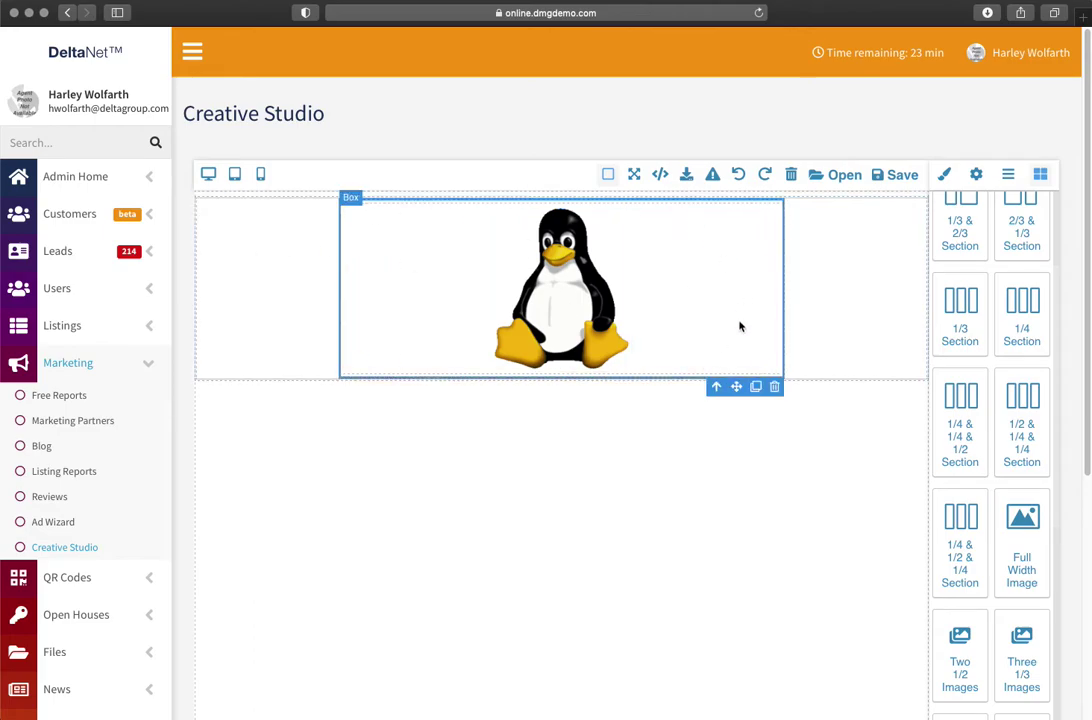
{"action": "left_click", "coordinate": [944, 175]}
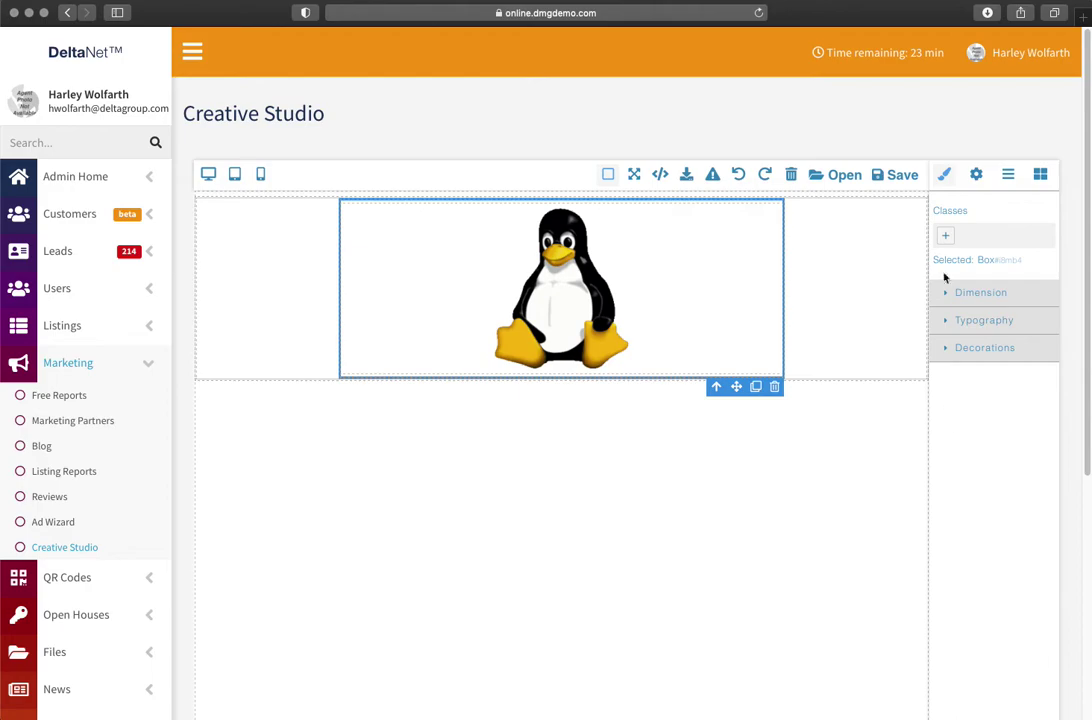
{"action": "left_click", "coordinate": [949, 350]}
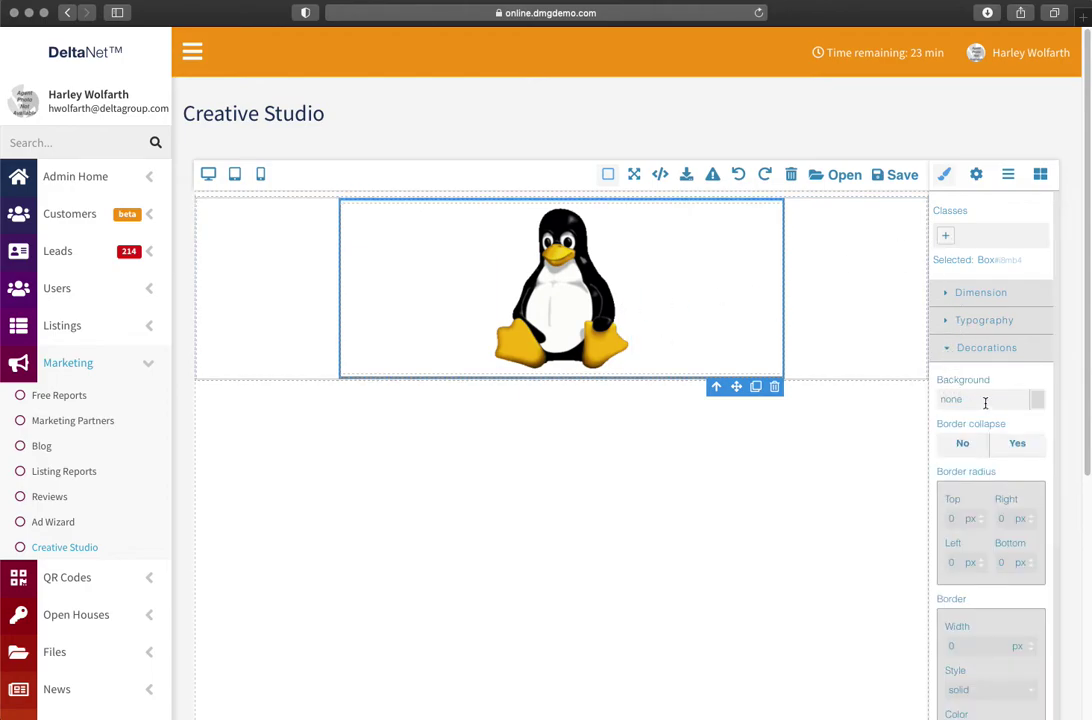
{"action": "left_click", "coordinate": [1039, 403]}
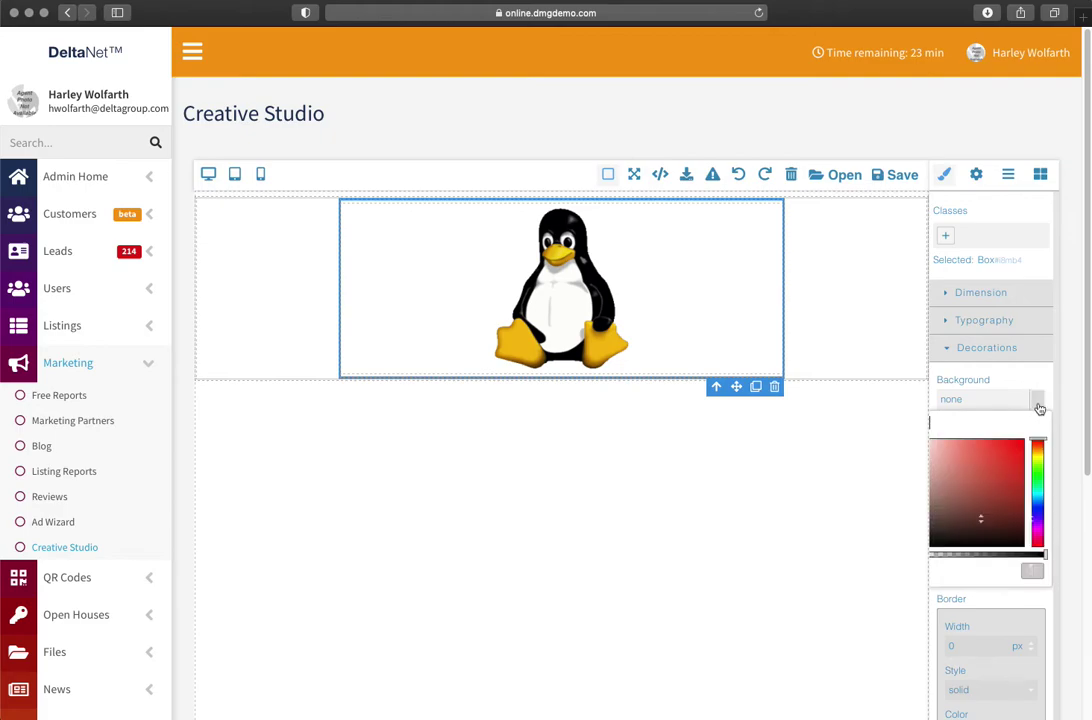
{"action": "left_click_drag", "start_coordinate": [1001, 478], "coordinate": [1010, 524]}
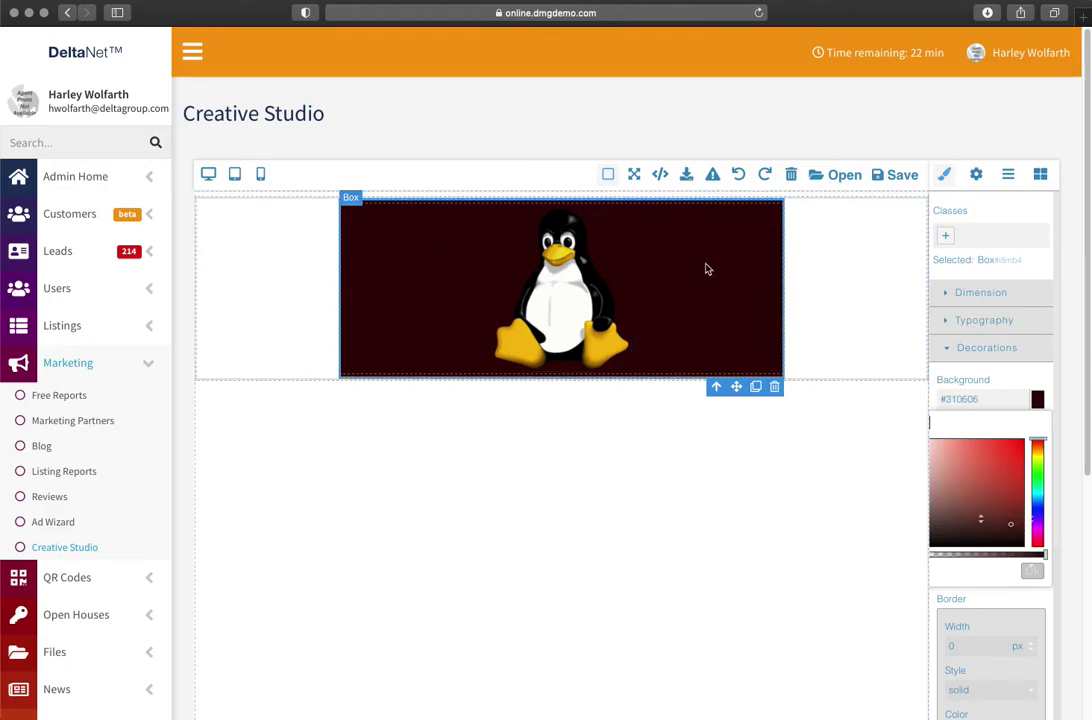
{"action": "left_click", "coordinate": [1037, 402]}
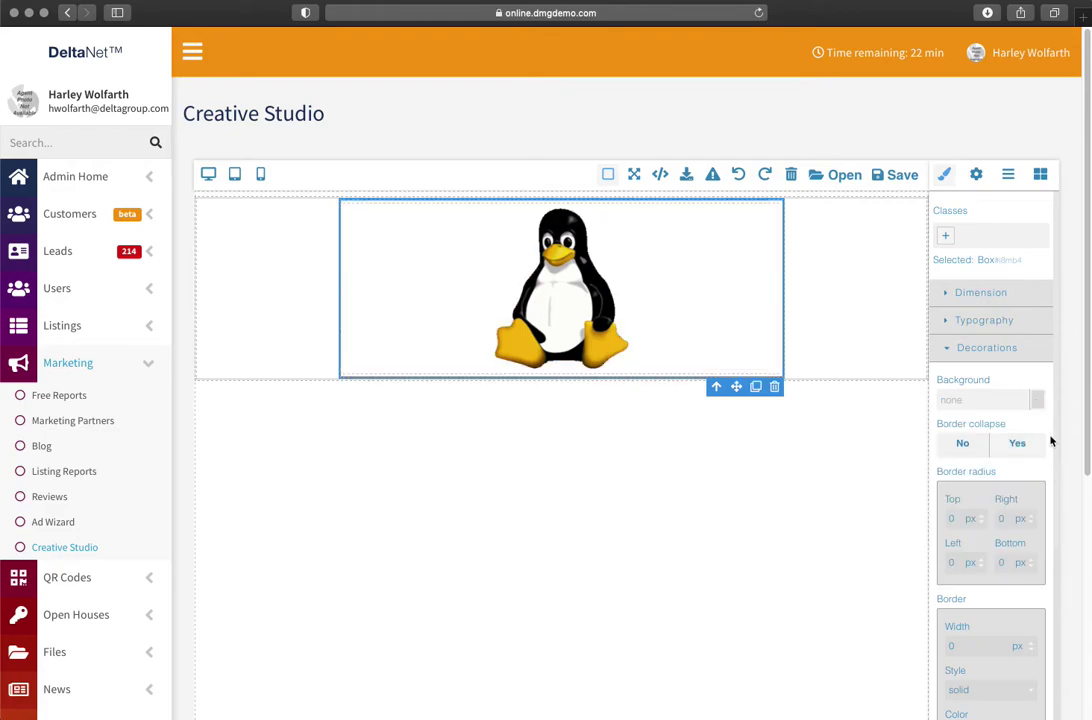
Set the background of the box around the penguin to dark red #2f0b0b and select the body
{"action": "left_click", "coordinate": [1037, 400]}
{"action": "left_click", "coordinate": [999, 522]}
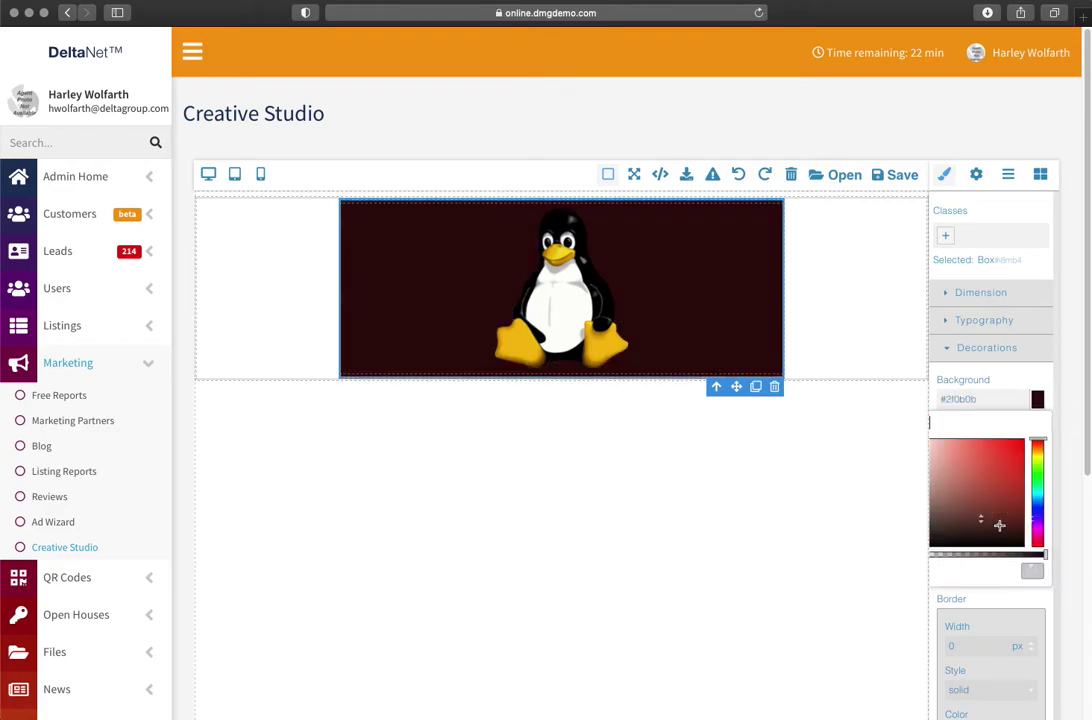
{"action": "left_click", "coordinate": [887, 492]}
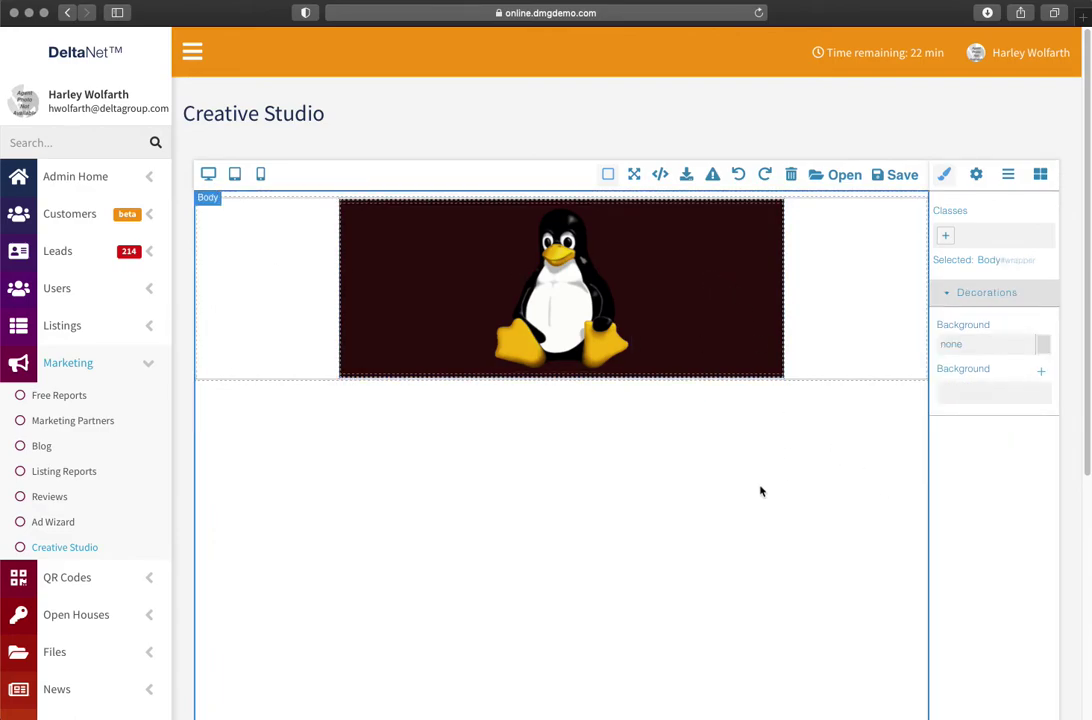
Add a text block to the body directly below the penguin image section
{"action": "scroll", "coordinate": [765, 490], "scroll_direction": "down", "scroll_amount": 3}
{"action": "scroll", "coordinate": [490, 305], "scroll_direction": "up", "scroll_amount": 2}
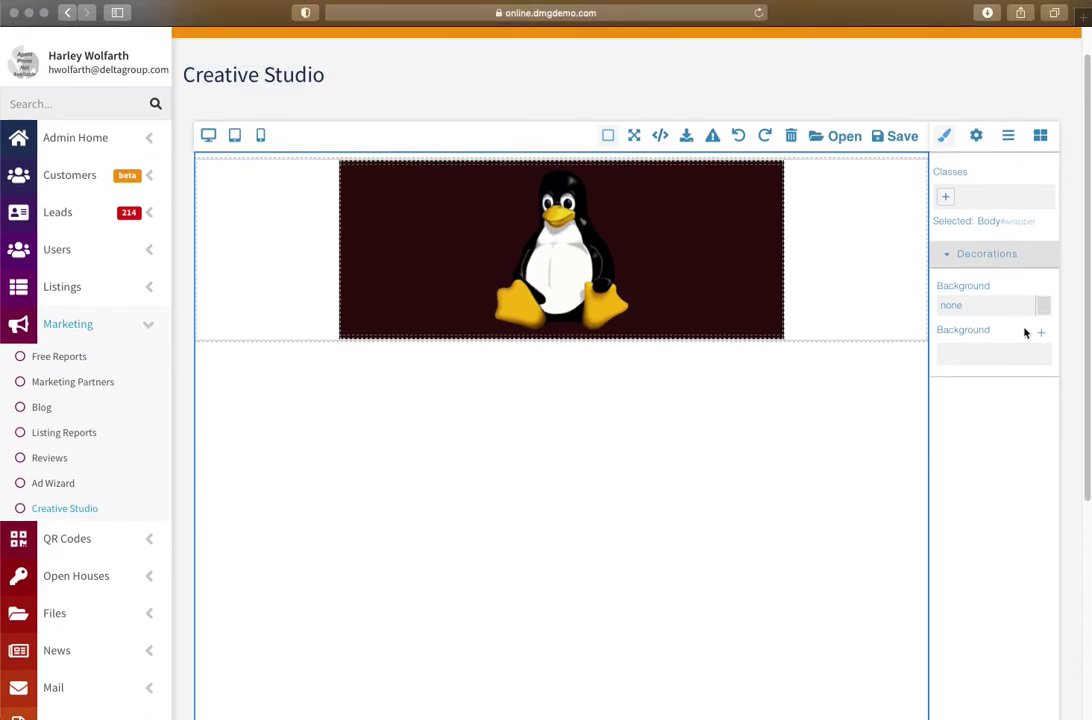
{"action": "left_click", "coordinate": [1040, 137]}
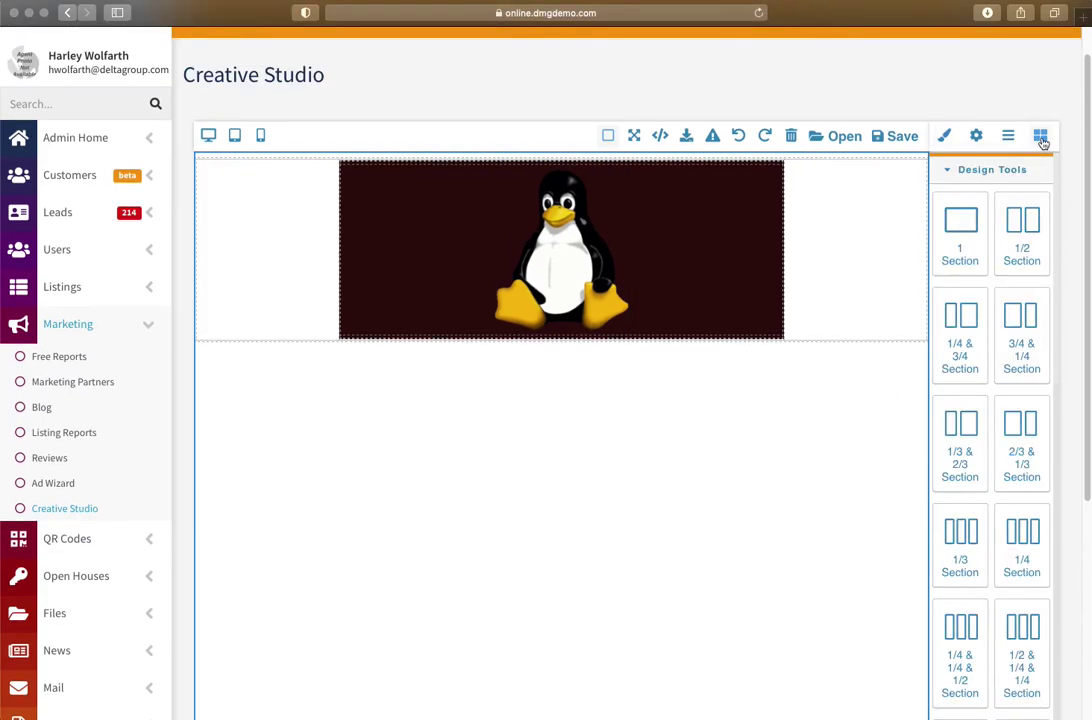
{"action": "scroll", "coordinate": [990, 351], "scroll_direction": "down", "scroll_amount": 5}
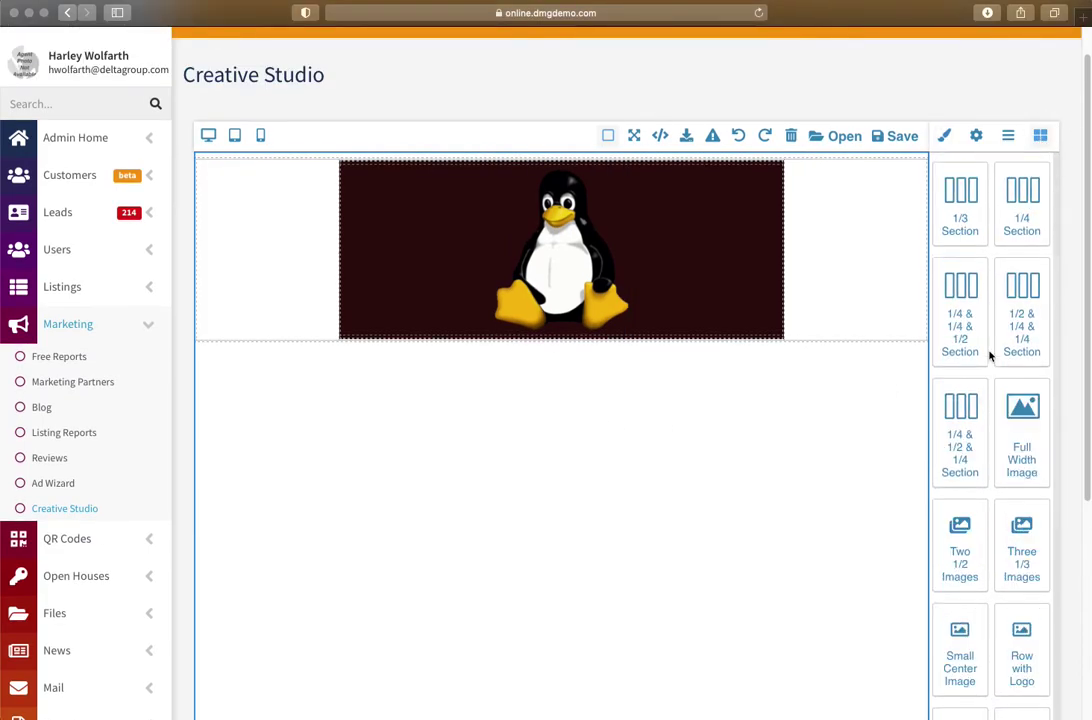
{"action": "scroll", "coordinate": [988, 353], "scroll_direction": "down", "scroll_amount": 4}
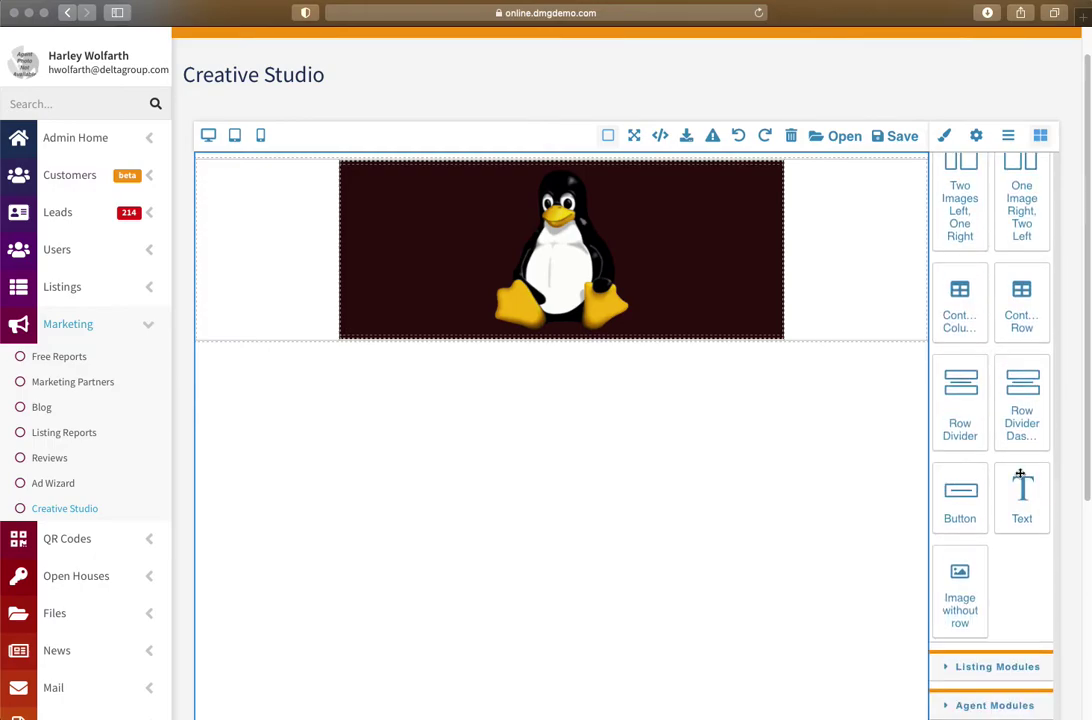
{"action": "left_click_drag", "start_coordinate": [1027, 515], "coordinate": [594, 377]}
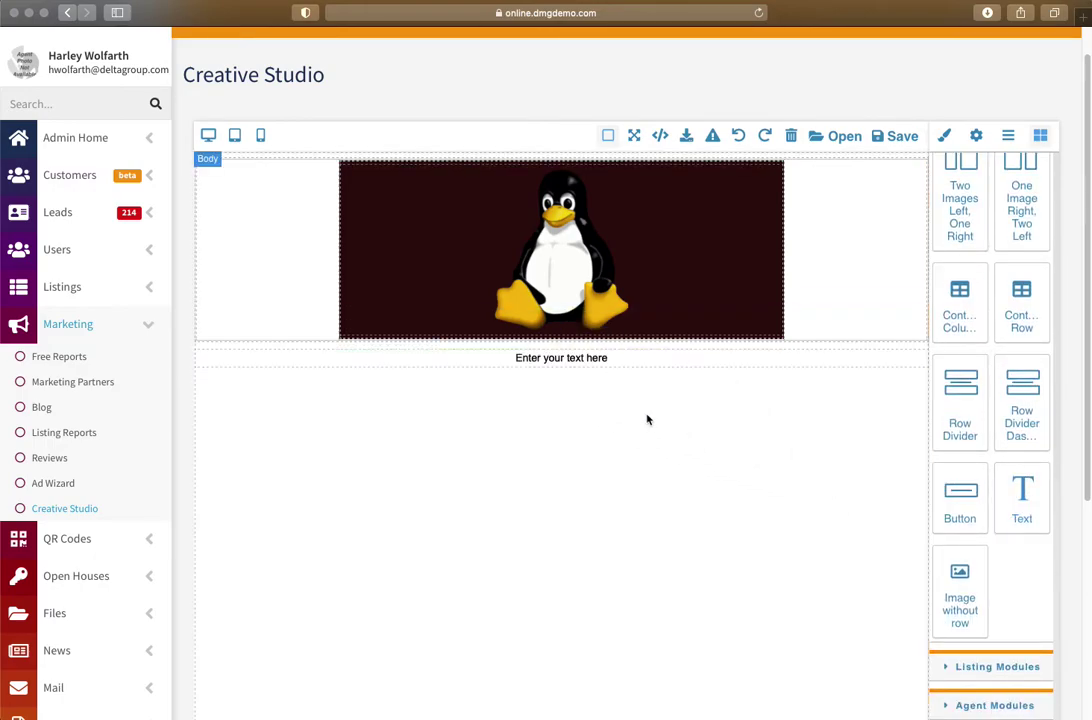
Replace the placeholder in the new text block with "Check out all of my great listings."
{"action": "left_click", "coordinate": [557, 358]}
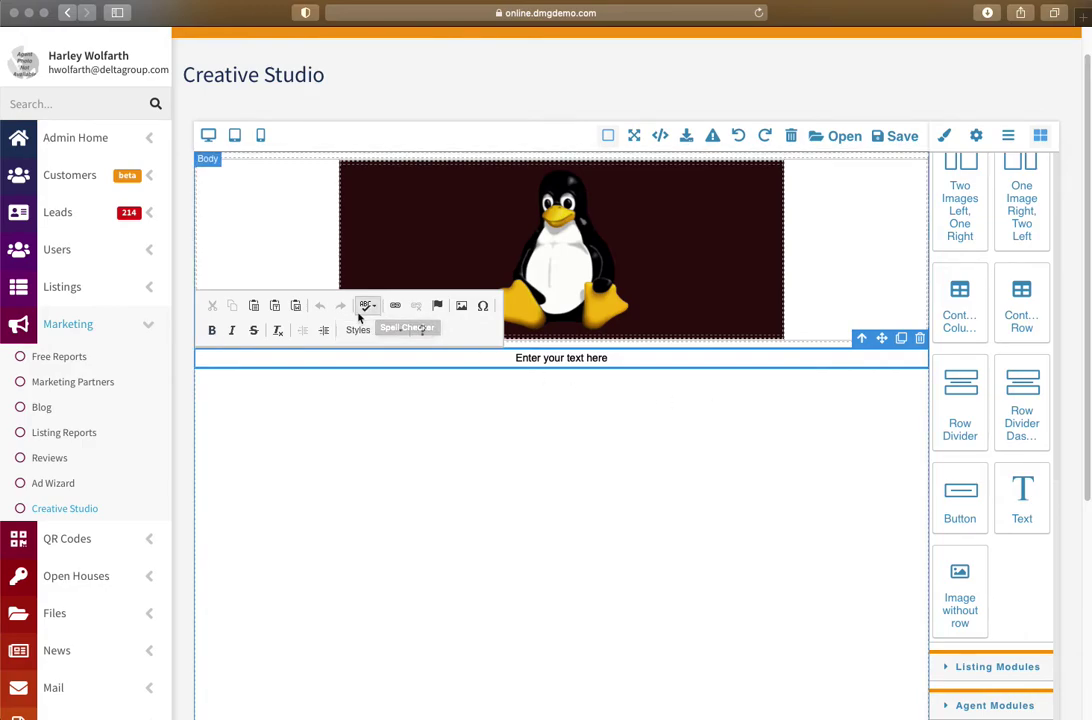
{"action": "double_click", "coordinate": [556, 358]}
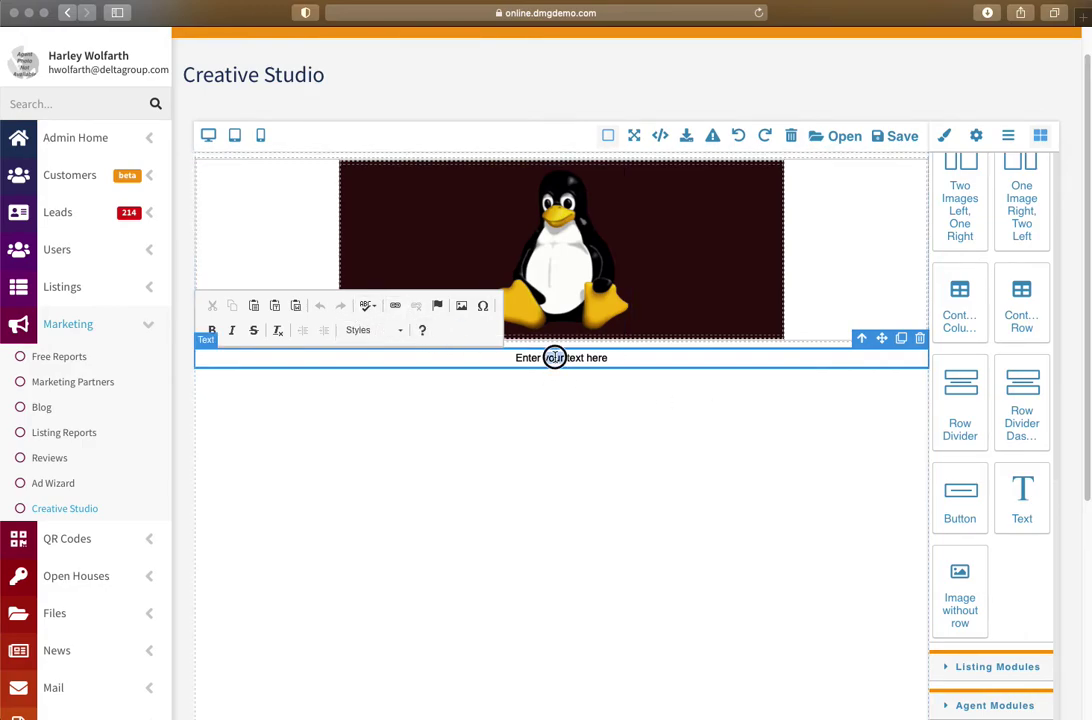
{"action": "key", "text": "Up"}
{"action": "key", "text": "super+a"}
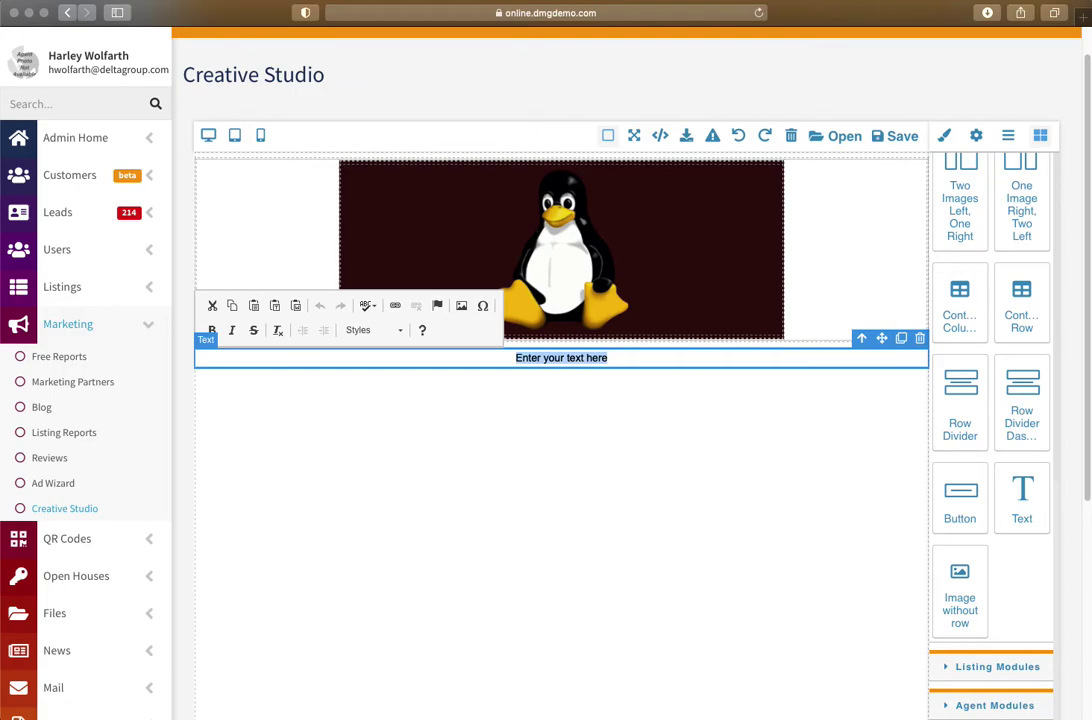
{"action": "type", "text": "Check out"}
{"action": "scroll", "coordinate": [560, 400], "scroll_direction": "up", "scroll_amount": 1}
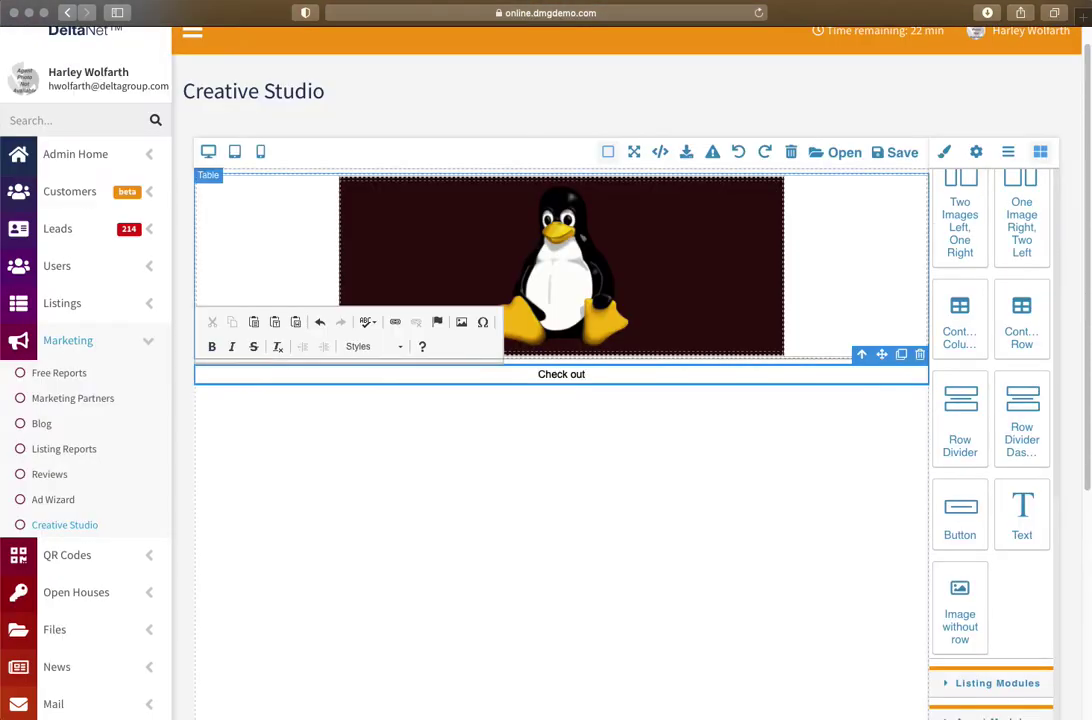
{"action": "scroll", "coordinate": [560, 400], "scroll_direction": "down", "scroll_amount": 5}
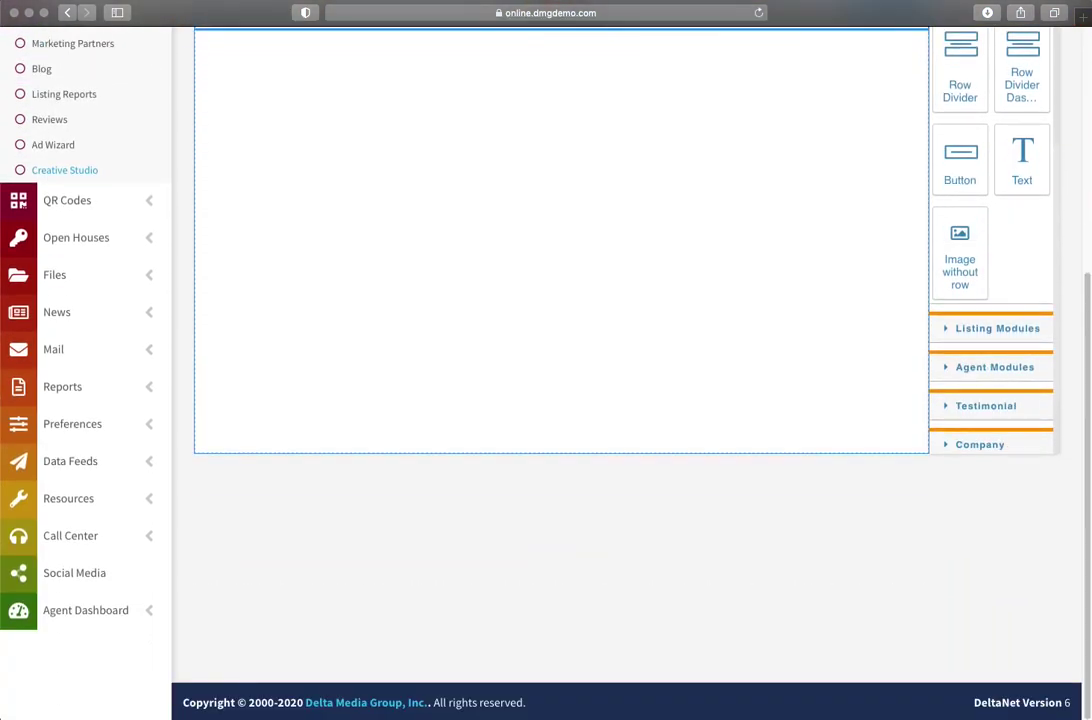
{"action": "type", "text": "all of my great"}
{"action": "type", "text": "listings"}
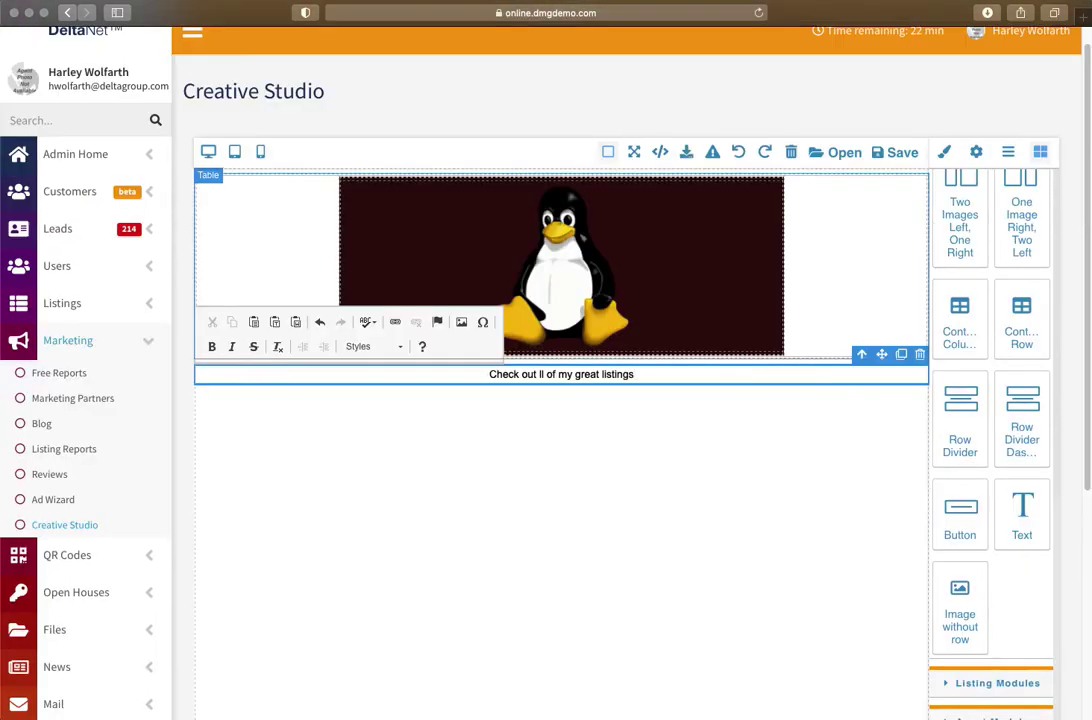
{"action": "left_click", "coordinate": [541, 374]}
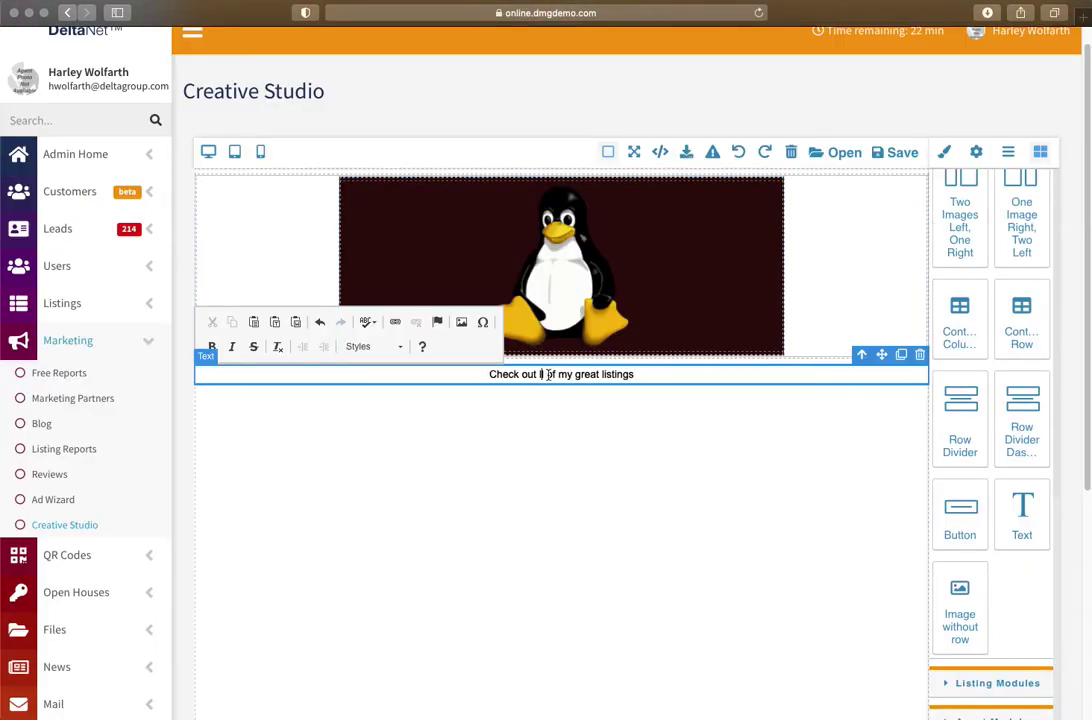
{"action": "type", "text": "al"}
{"action": "left_click", "coordinate": [661, 375]}
{"action": "type", "text": "."}
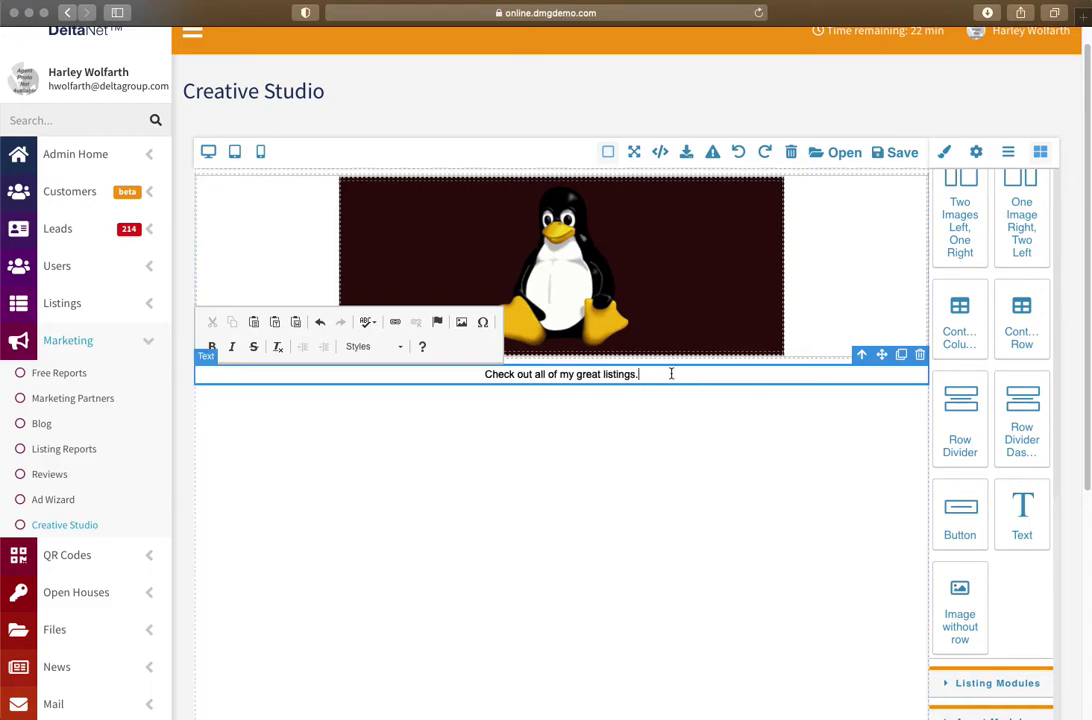
Open the typography style settings for the listings text and set its font size to 26 px
{"action": "key", "text": "super+a"}
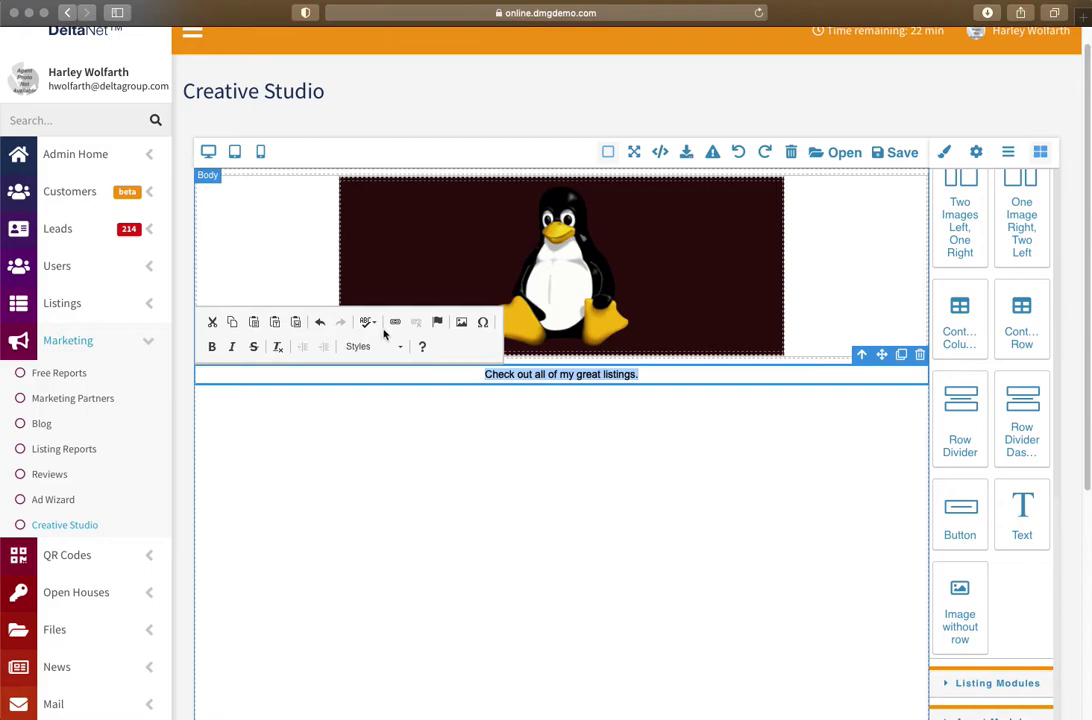
{"action": "left_click", "coordinate": [942, 152]}
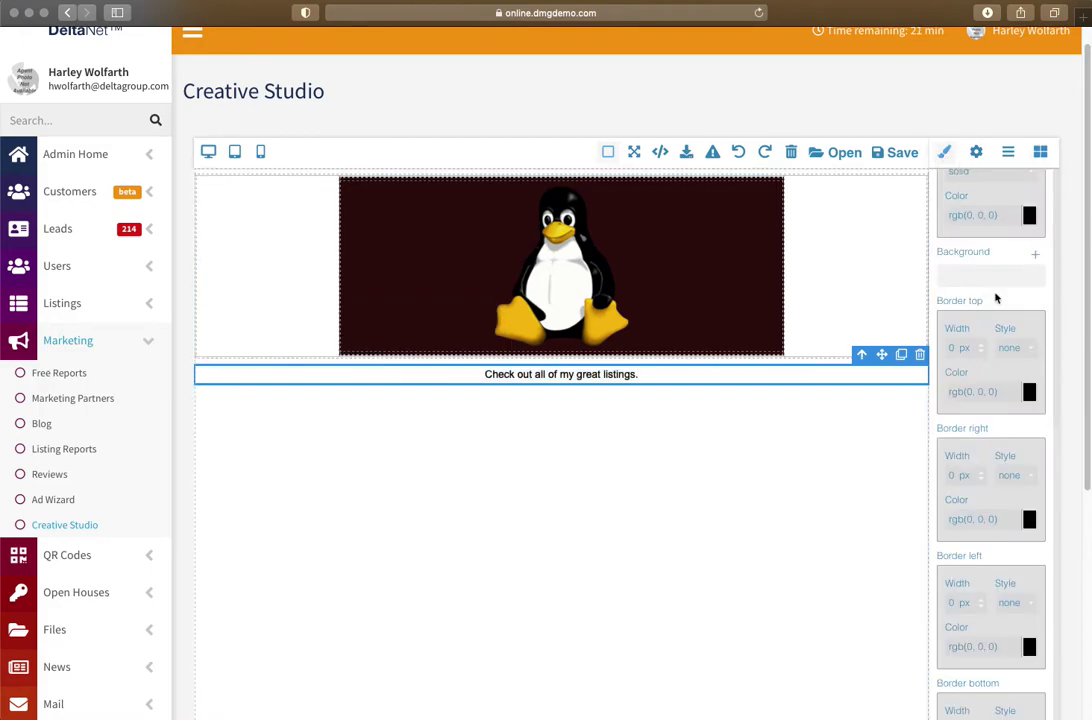
{"action": "scroll", "coordinate": [1009, 319], "scroll_direction": "up", "scroll_amount": 8}
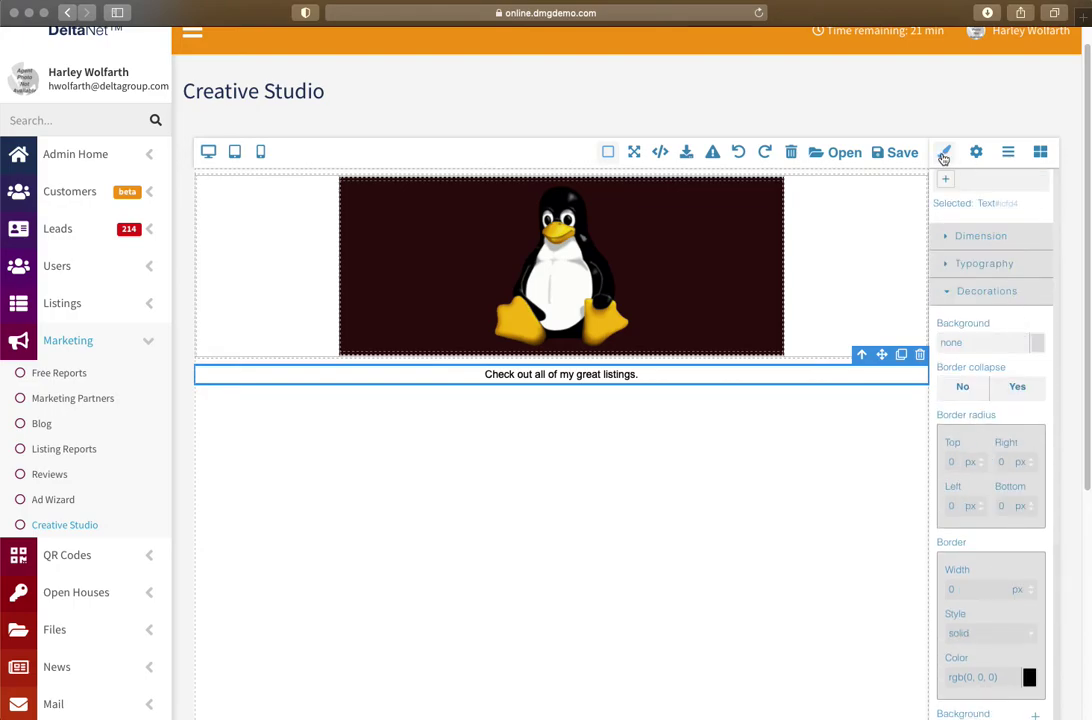
{"action": "scroll", "coordinate": [946, 155], "scroll_direction": "up", "scroll_amount": 2}
{"action": "left_click", "coordinate": [949, 316]}
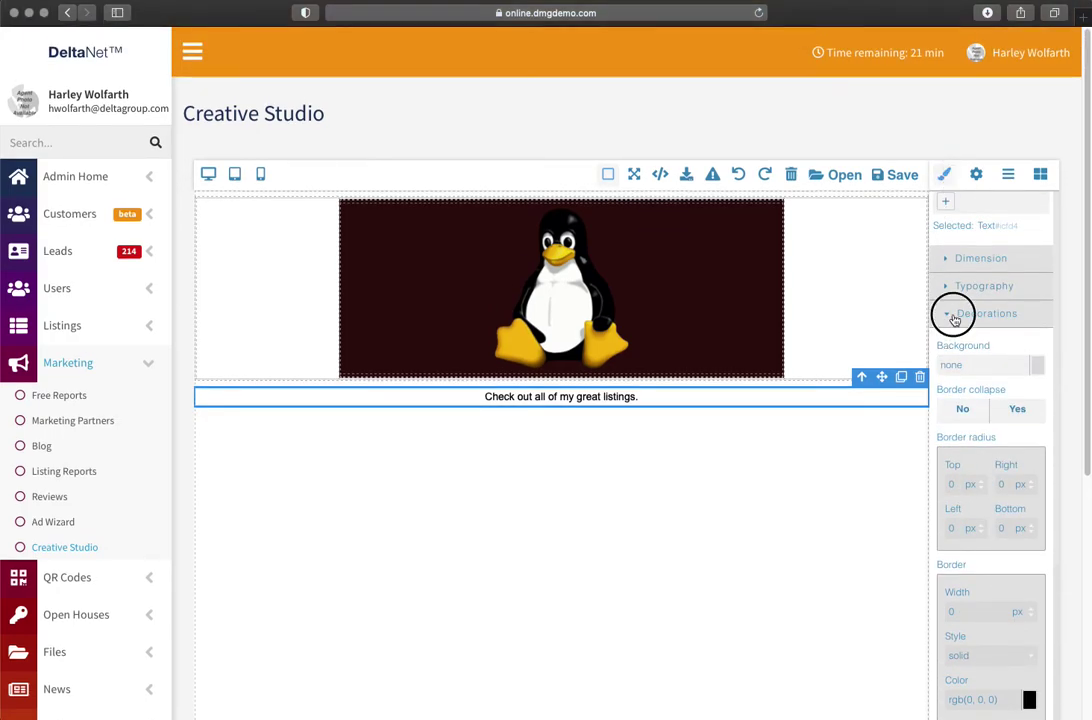
{"action": "left_click", "coordinate": [944, 318]}
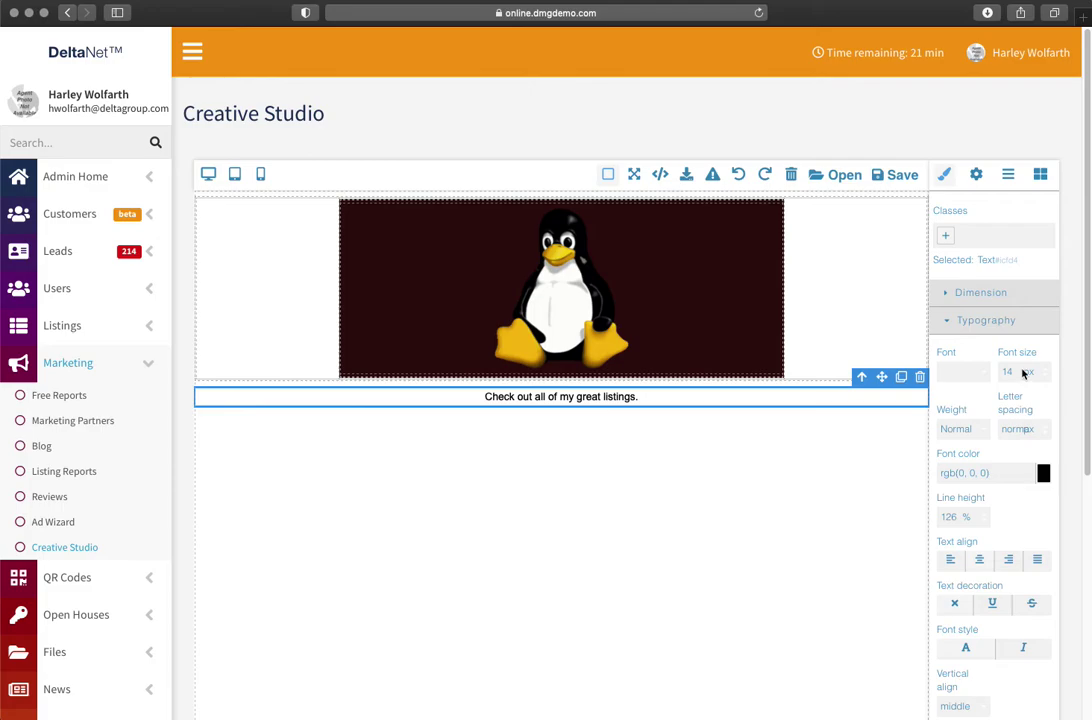
{"action": "left_click", "coordinate": [1045, 368]}
{"action": "left_click", "coordinate": [1045, 368]}
{"action": "left_click", "coordinate": [1045, 368]}
{"action": "left_click", "coordinate": [1045, 369]}
{"action": "left_click", "coordinate": [1045, 369]}
{"action": "left_click", "coordinate": [1045, 369]}
Set the font of the listings text to Verdana and underline it
{"action": "scroll", "coordinate": [1035, 404], "scroll_direction": "down", "scroll_amount": 1}
{"action": "scroll", "coordinate": [1035, 404], "scroll_direction": "down", "scroll_amount": 3}
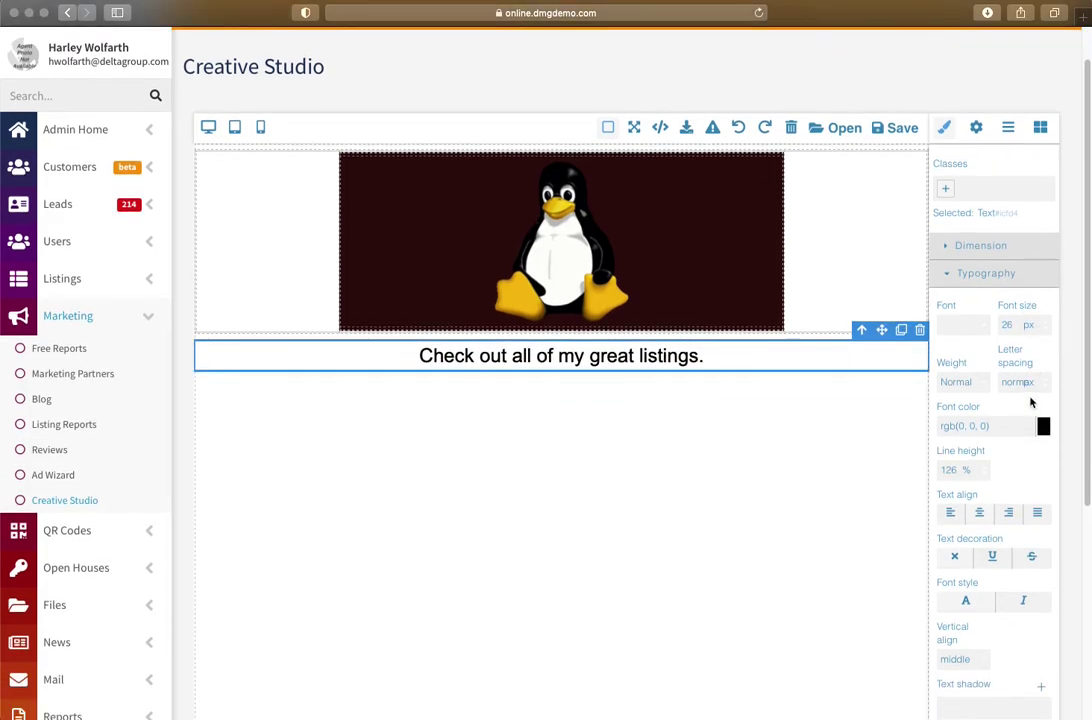
{"action": "scroll", "coordinate": [1018, 492], "scroll_direction": "down", "scroll_amount": 1}
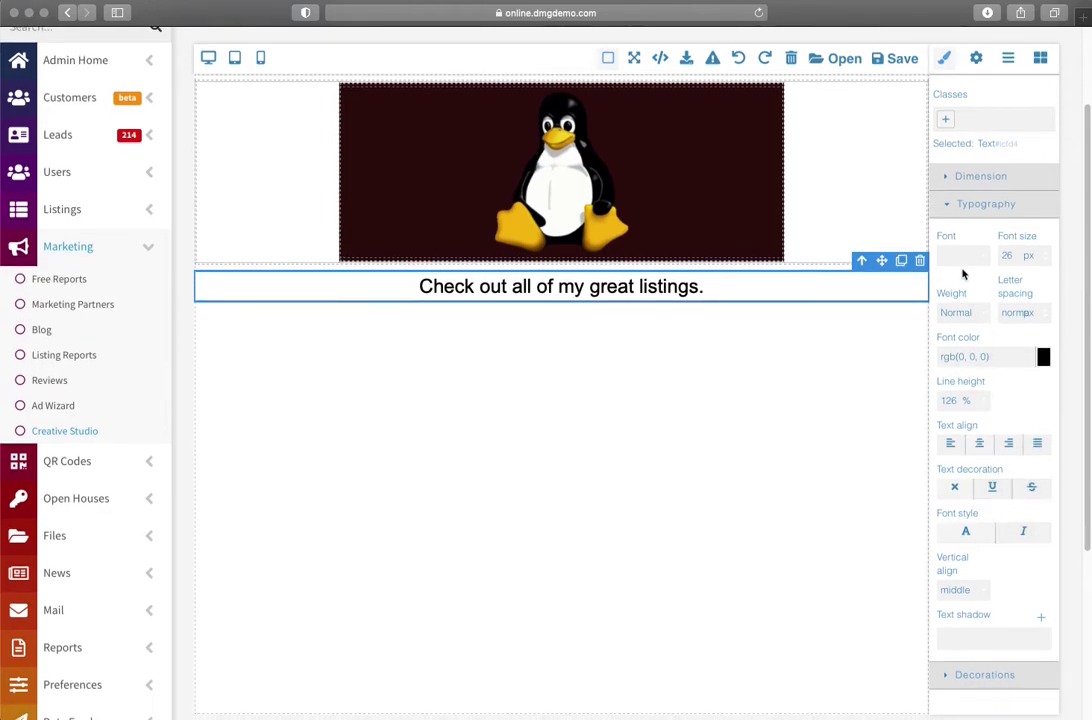
{"action": "left_click", "coordinate": [960, 256]}
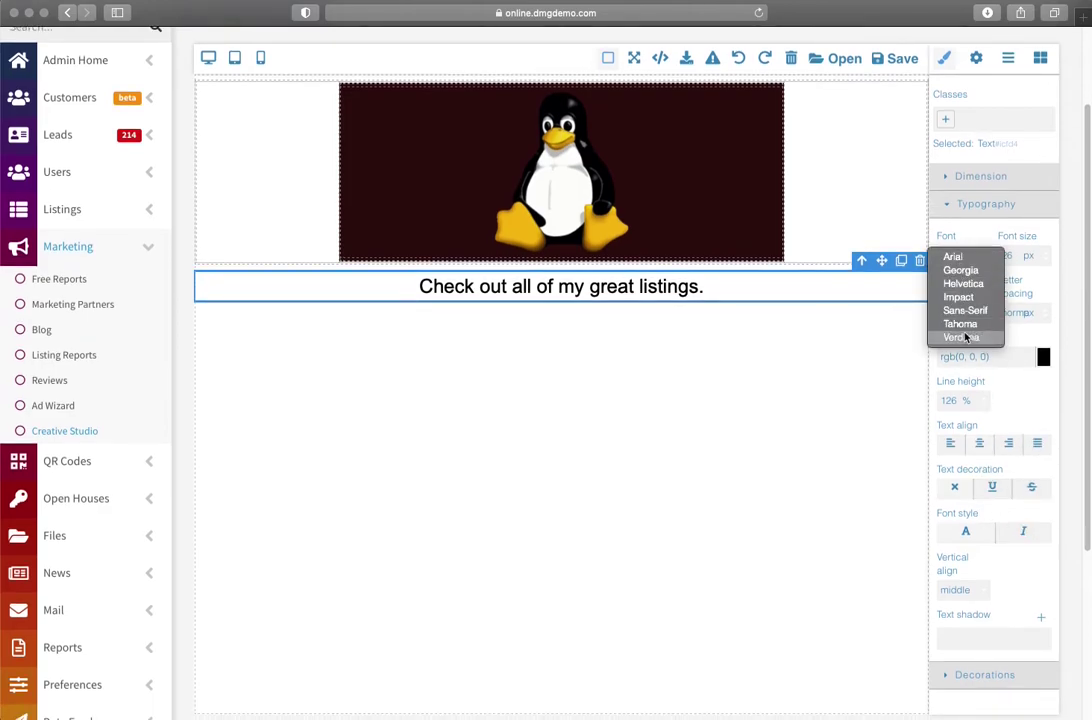
{"action": "left_click", "coordinate": [962, 325]}
{"action": "left_click", "coordinate": [958, 256]}
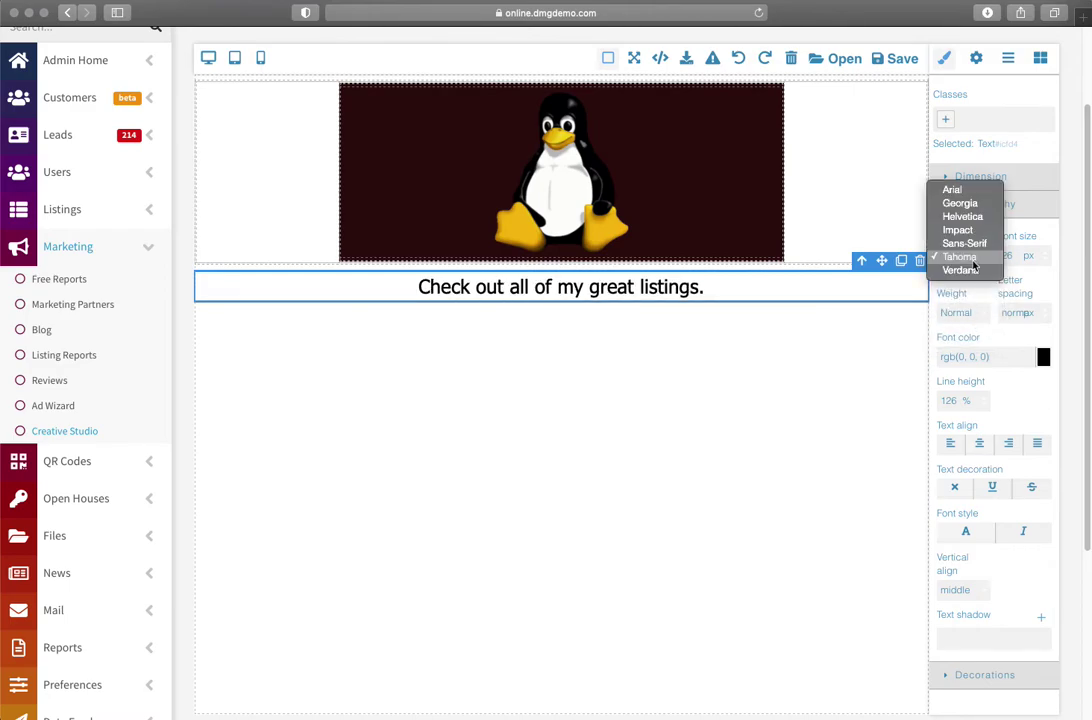
{"action": "left_click", "coordinate": [964, 271]}
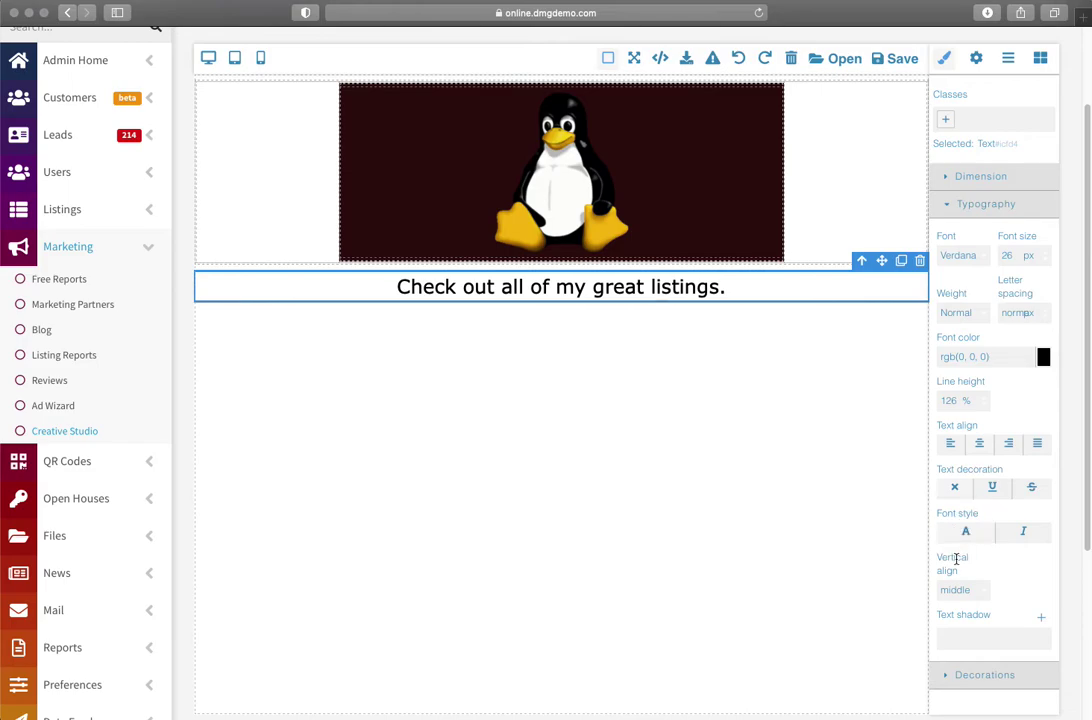
{"action": "scroll", "coordinate": [994, 434], "scroll_direction": "up", "scroll_amount": 2}
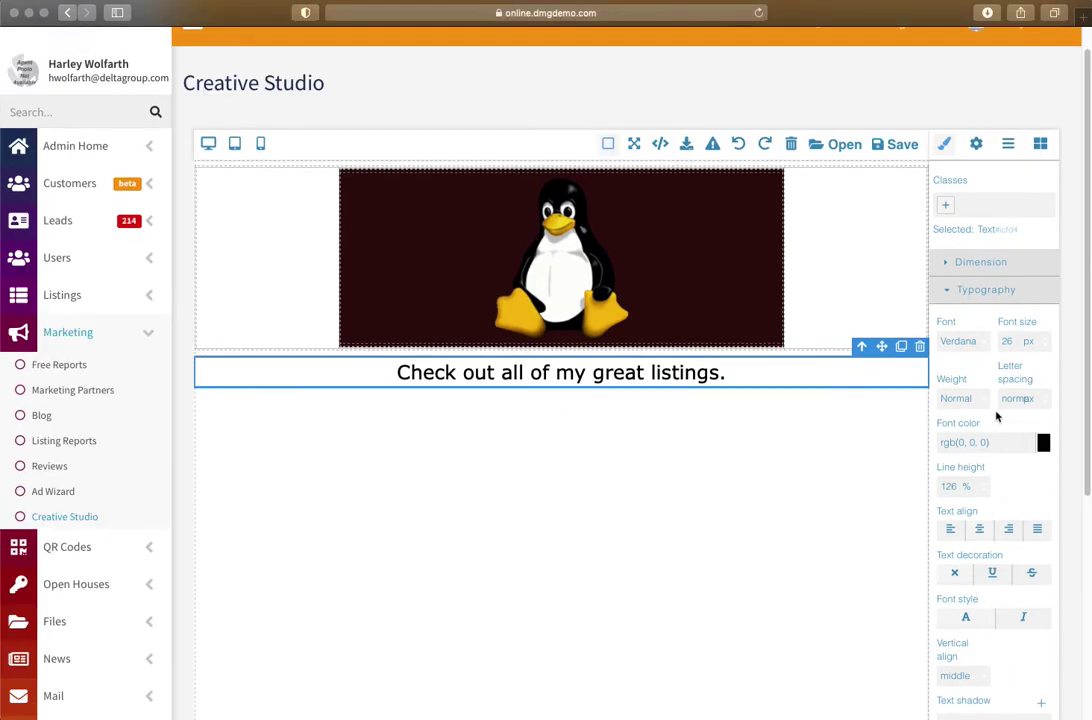
{"action": "left_click", "coordinate": [992, 575]}
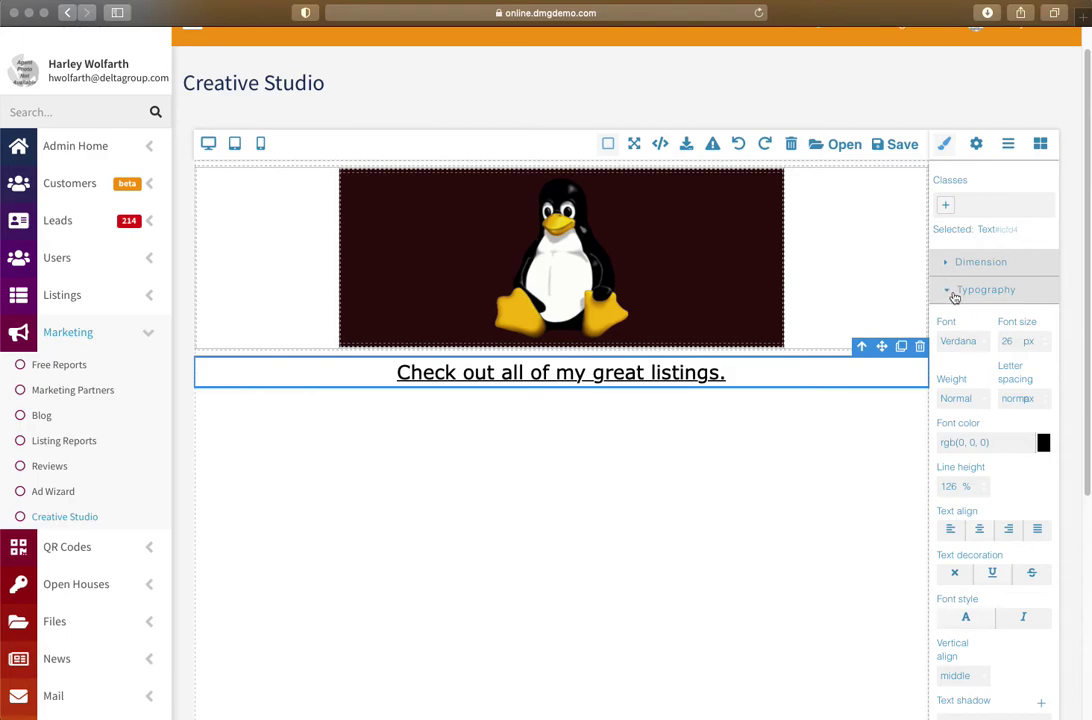
Add a 3/4 & 1/4 section below the listings text and a 2/3 & 1/3 section beneath it
{"action": "left_click", "coordinate": [1040, 146]}
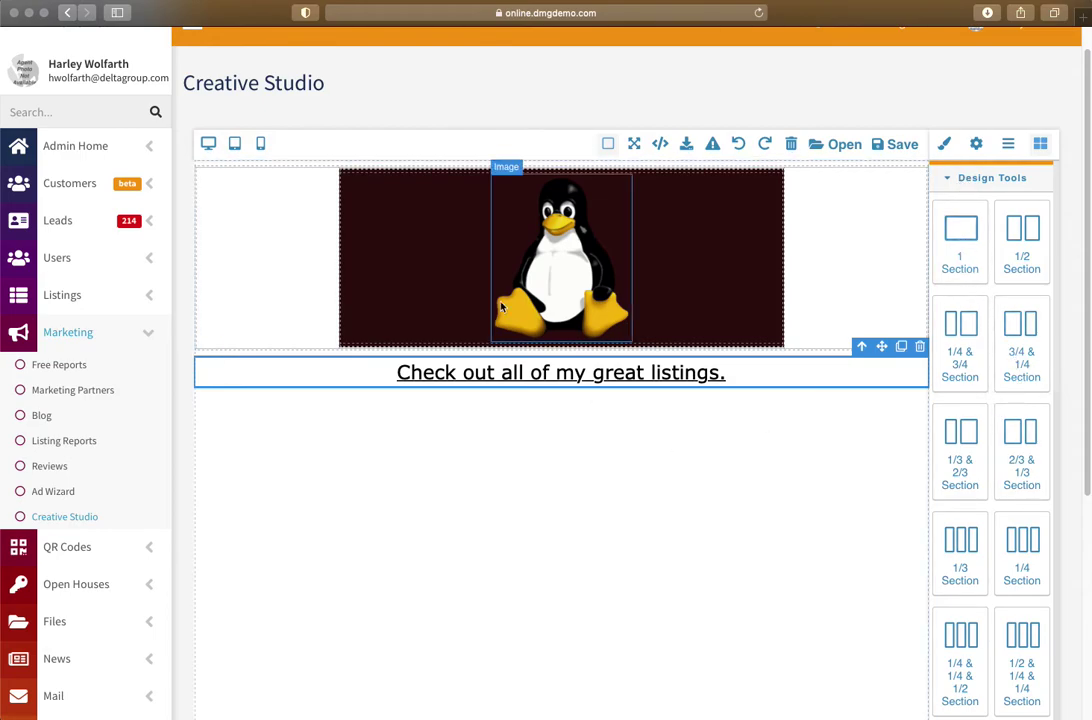
{"action": "left_click_drag", "start_coordinate": [1023, 330], "coordinate": [844, 486]}
{"action": "left_click_drag", "start_coordinate": [1021, 453], "coordinate": [705, 495]}
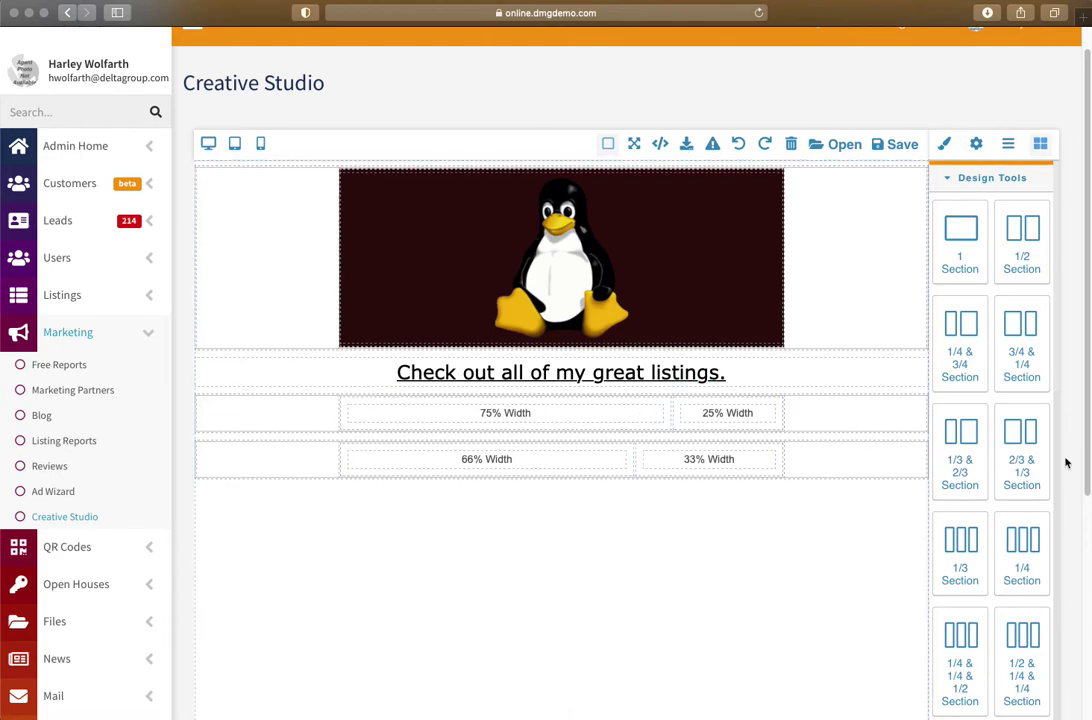
Place a Full Width Image block in the 75% width column of the 3/4 & 1/4 section
{"action": "scroll", "coordinate": [985, 475], "scroll_direction": "down", "scroll_amount": 3}
{"action": "scroll", "coordinate": [985, 475], "scroll_direction": "down", "scroll_amount": 2}
{"action": "scroll", "coordinate": [1048, 481], "scroll_direction": "down", "scroll_amount": 1}
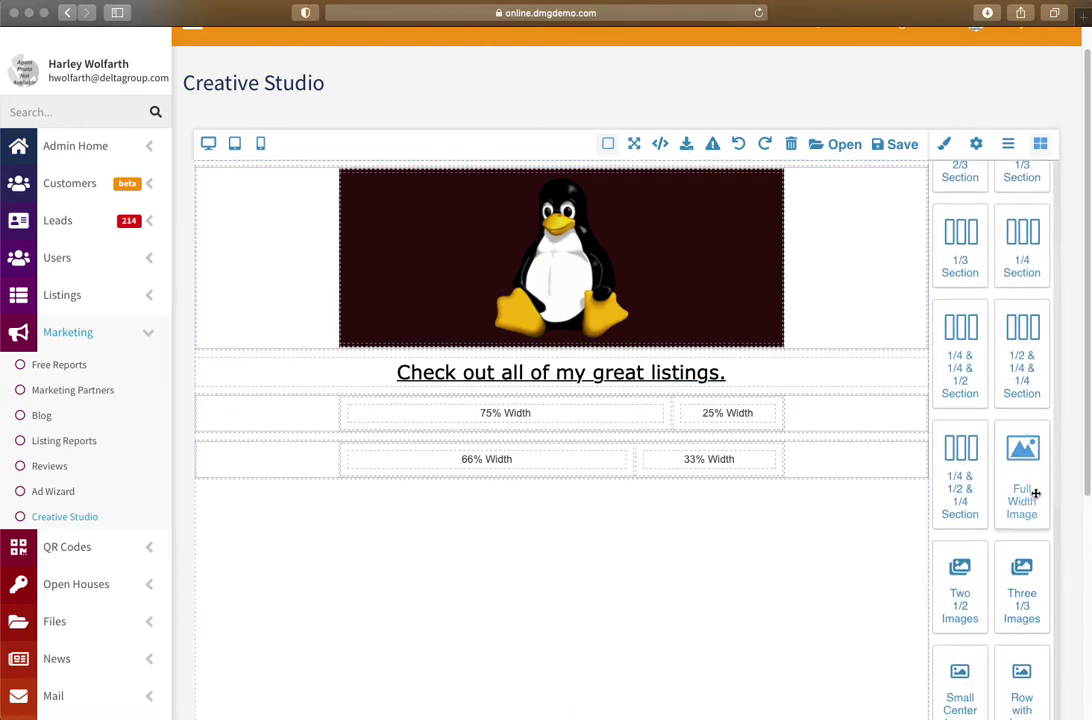
{"action": "left_click_drag", "start_coordinate": [1037, 461], "coordinate": [512, 408]}
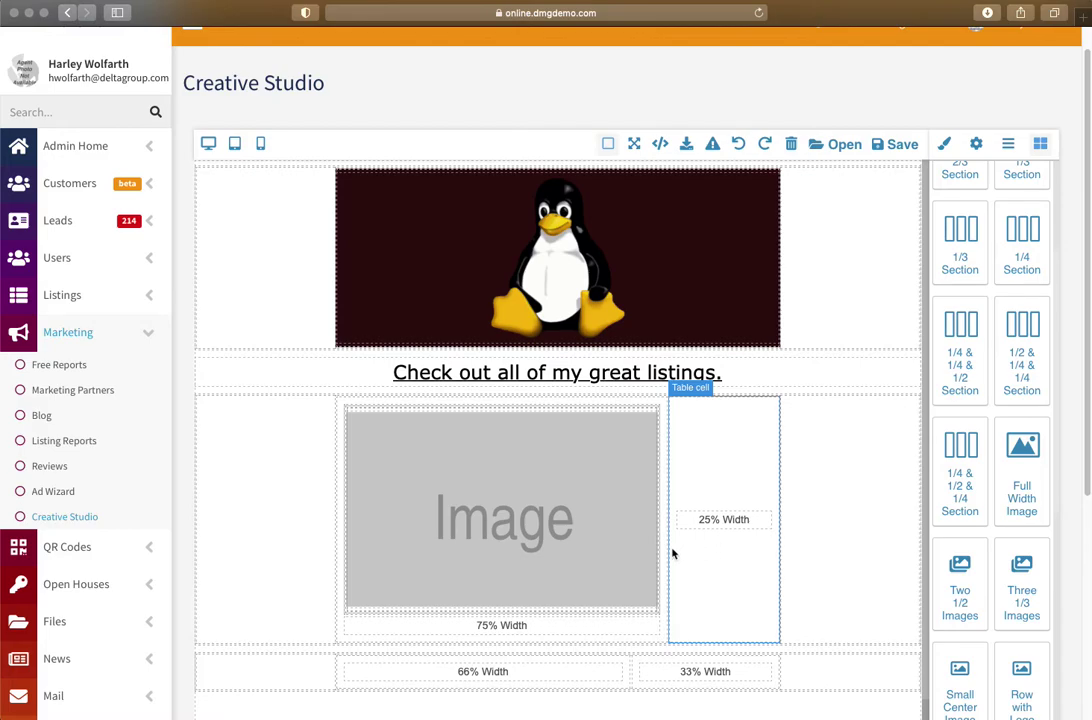
Delete the two added column sections with the image placeholder and the leftover row below the listings text
{"action": "scroll", "coordinate": [740, 542], "scroll_direction": "down", "scroll_amount": 2}
{"action": "left_click", "coordinate": [836, 619]}
{"action": "key", "text": "Delete"}
{"action": "left_click", "coordinate": [815, 595]}
{"action": "key", "text": "Delete"}
{"action": "left_click", "coordinate": [824, 552]}
{"action": "key", "text": "Delete"}
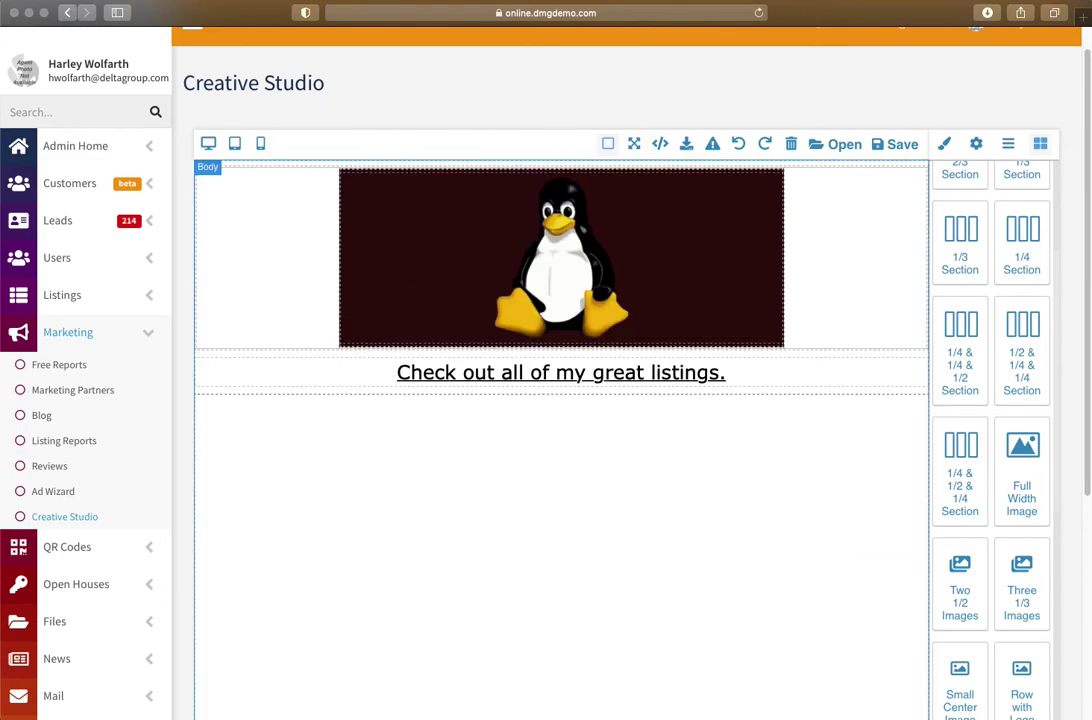
{"action": "left_click", "coordinate": [470, 394]}
{"action": "key", "text": "Delete"}
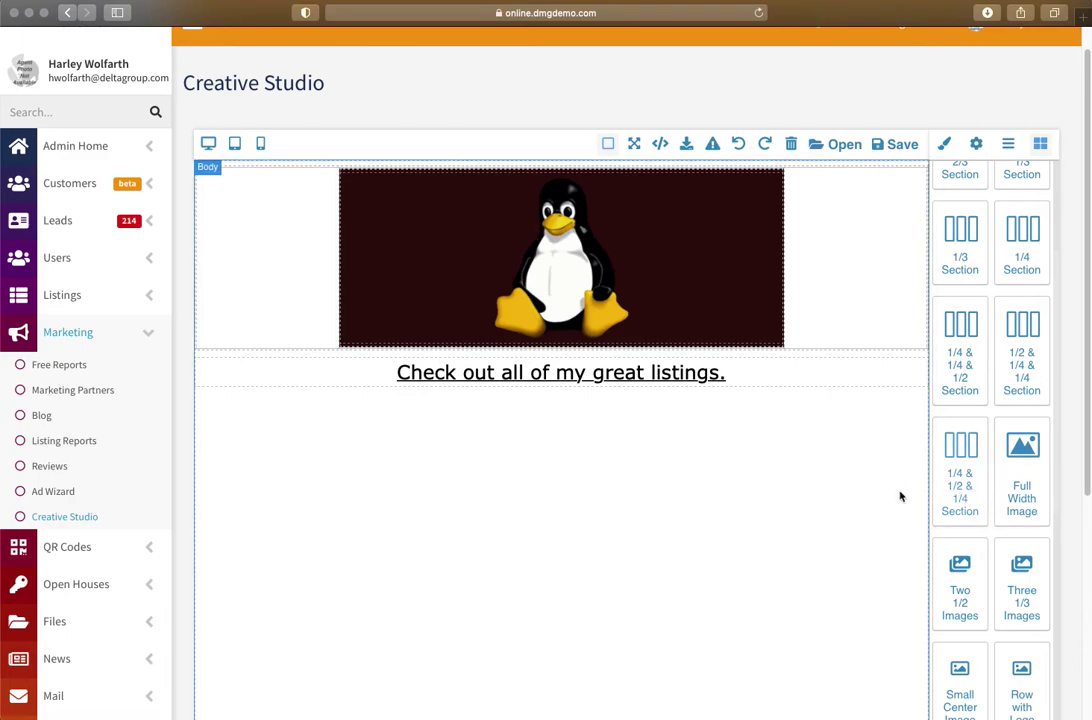
Place a Multi Listing 2 Columns module below the "Check out all of my great listings." text
{"action": "scroll", "coordinate": [992, 484], "scroll_direction": "up", "scroll_amount": 10}
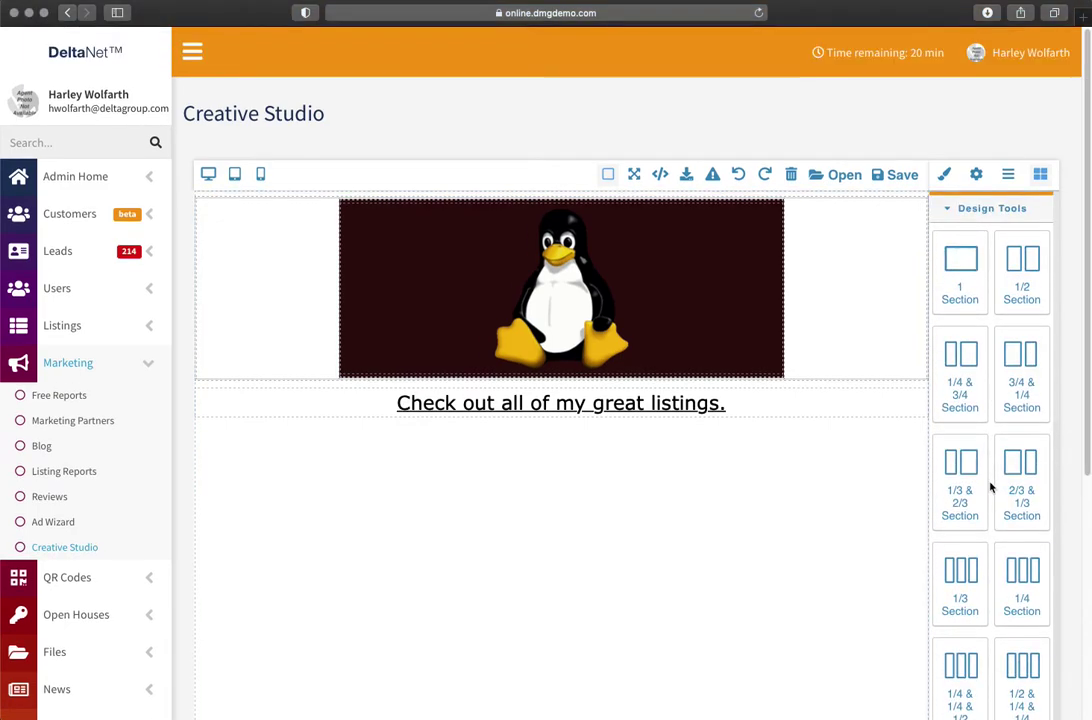
{"action": "left_click", "coordinate": [966, 209]}
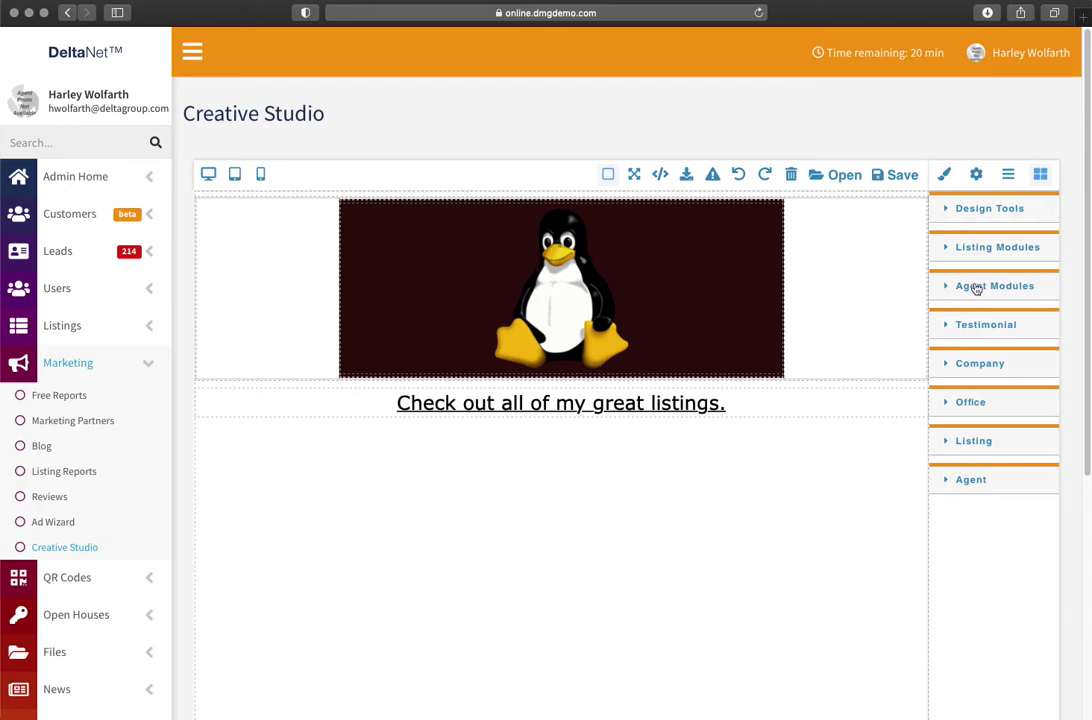
{"action": "left_click", "coordinate": [974, 250]}
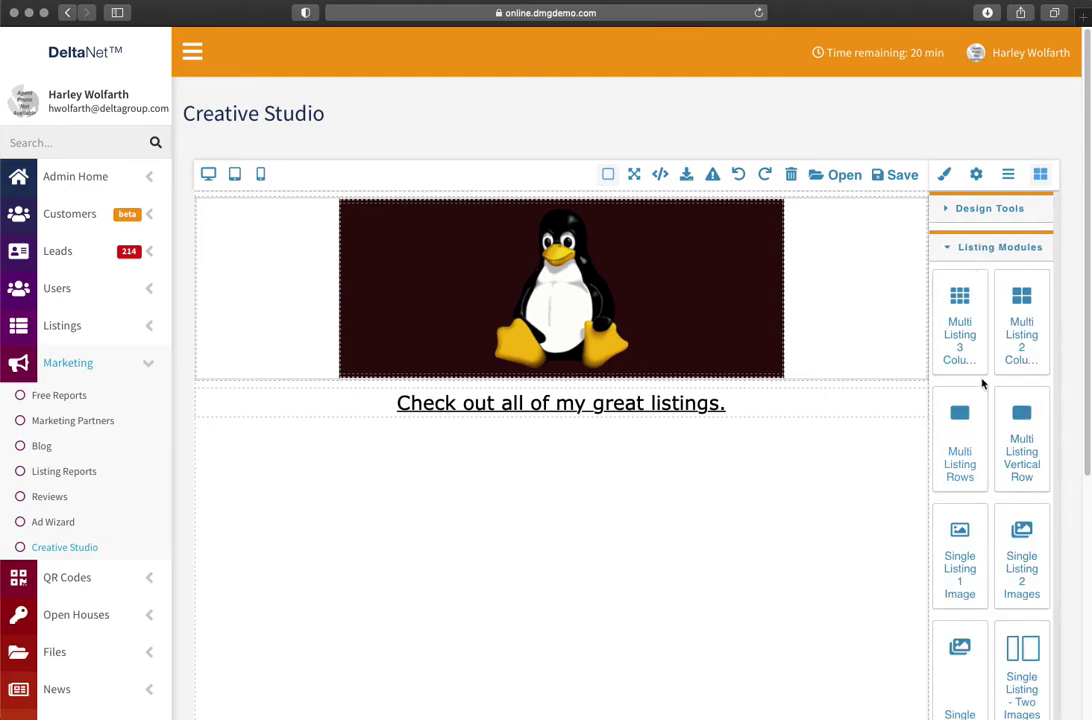
{"action": "scroll", "coordinate": [990, 390], "scroll_direction": "down", "scroll_amount": 1}
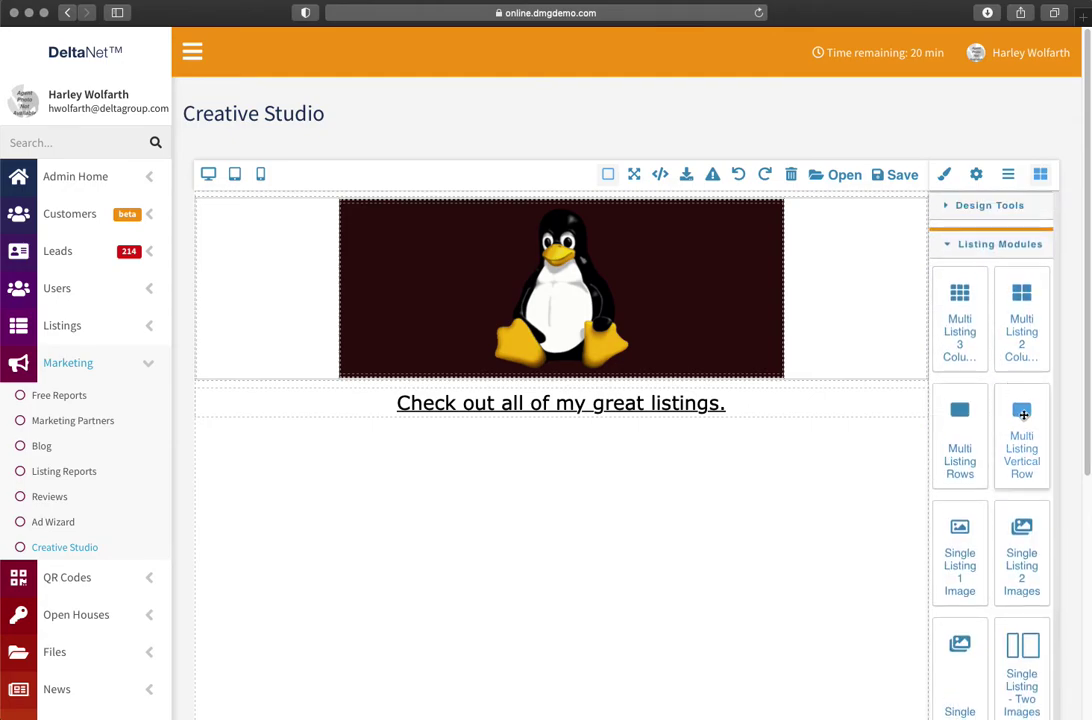
{"action": "mouse_move", "coordinate": [1019, 410]}
{"action": "left_mouse_down"}
{"action": "mouse_move", "coordinate": [573, 615]}
{"action": "mouse_move", "coordinate": [731, 613]}
{"action": "mouse_move", "coordinate": [573, 611]}
{"action": "mouse_move", "coordinate": [1033, 417]}
{"action": "left_mouse_up"}
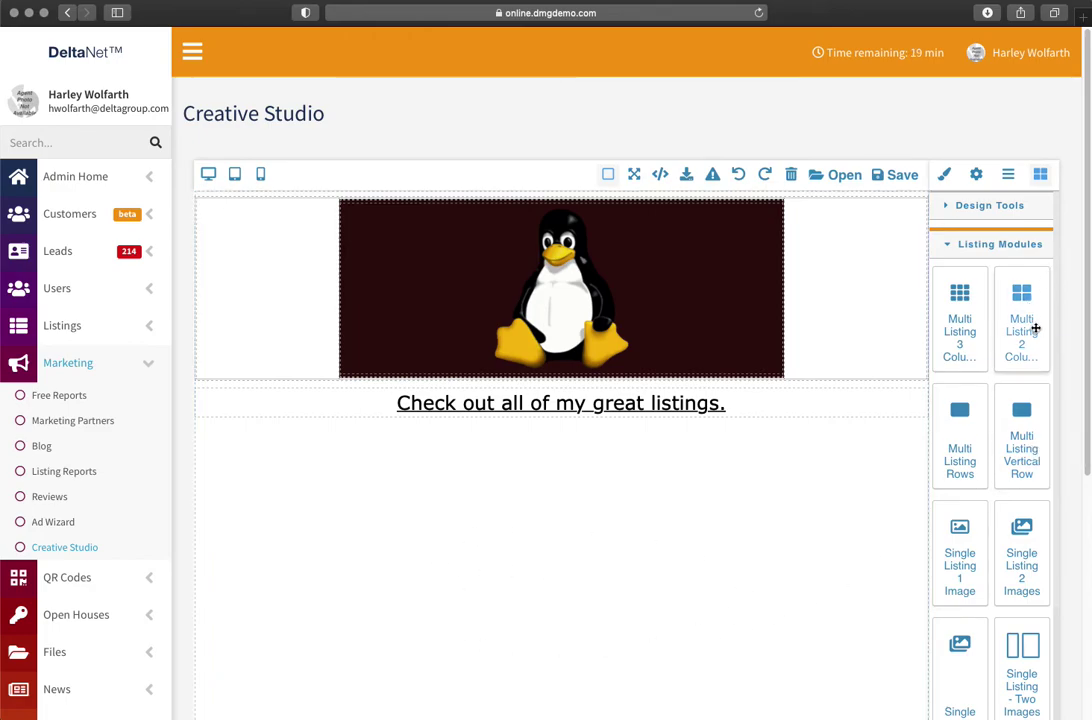
{"action": "left_click_drag", "start_coordinate": [1022, 307], "coordinate": [656, 454]}
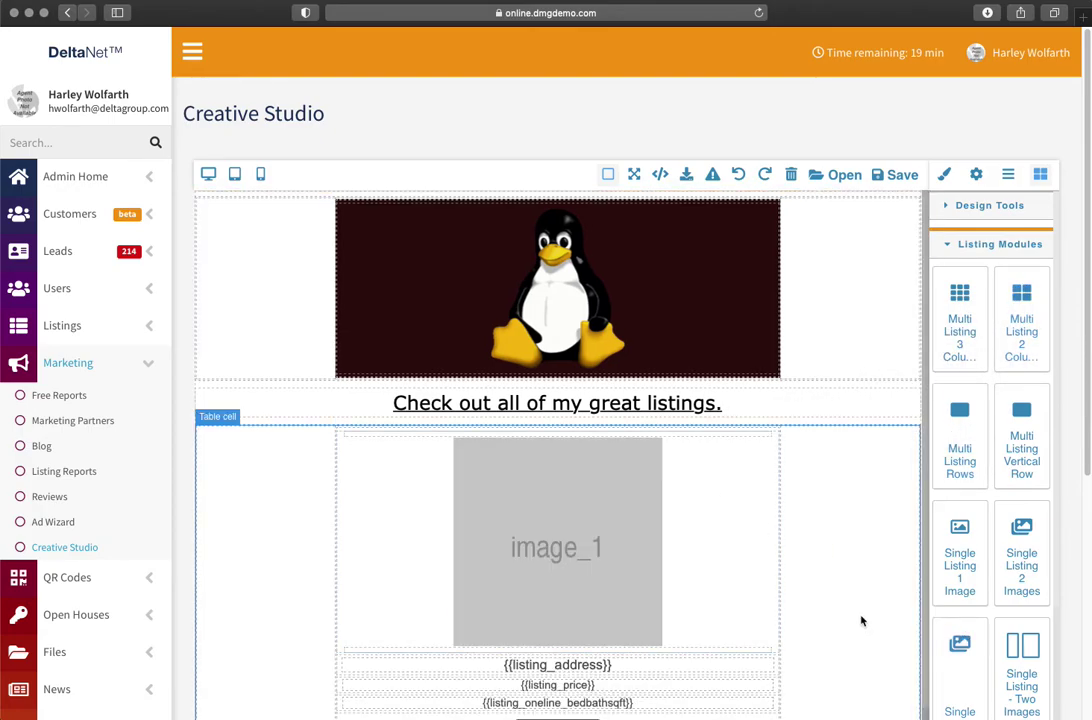
{"action": "scroll", "coordinate": [858, 614], "scroll_direction": "down", "scroll_amount": 3}
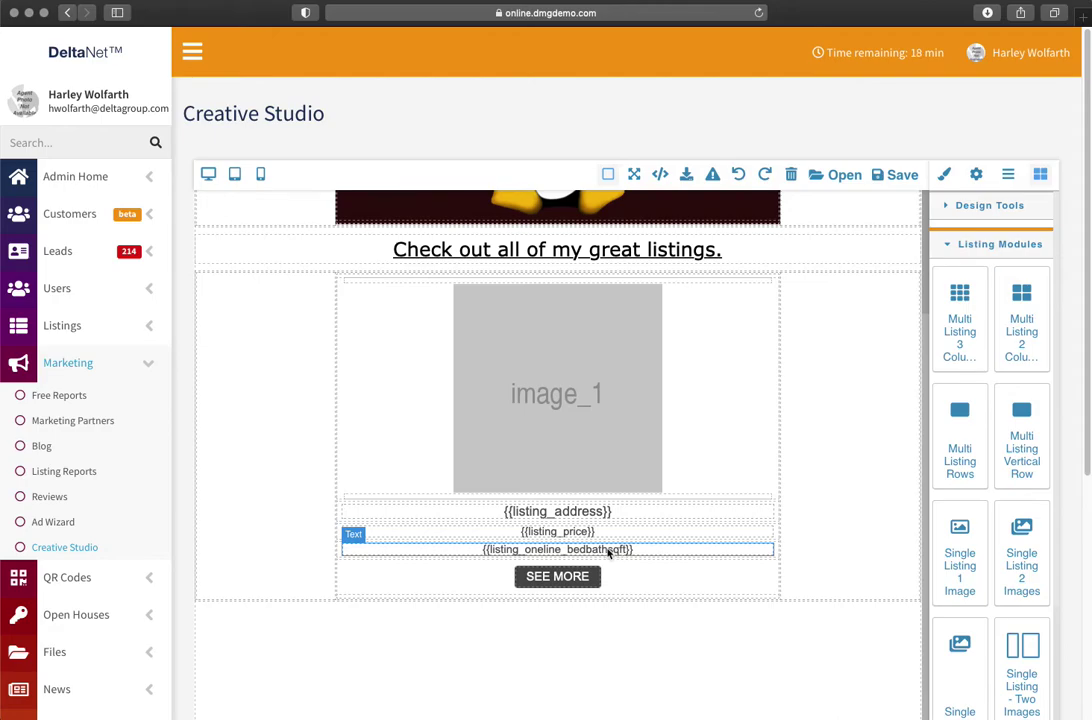
Add the listing Acres field below the bed, bath and square-footage line in the listing module
{"action": "left_click", "coordinate": [962, 248]}
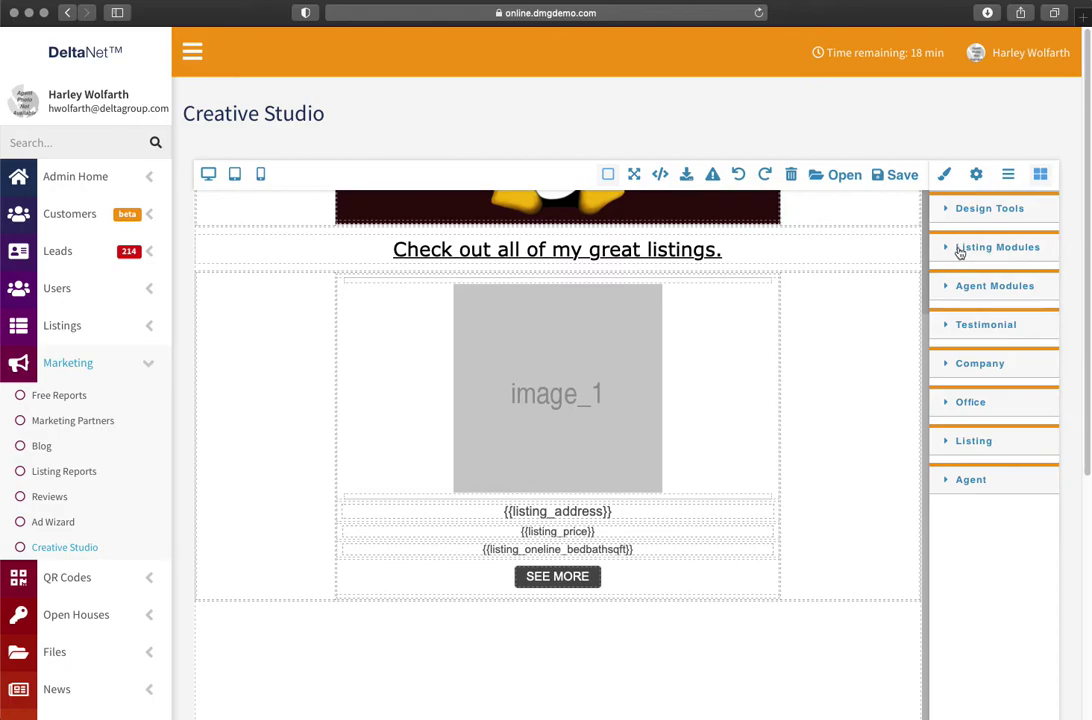
{"action": "left_click", "coordinate": [966, 442]}
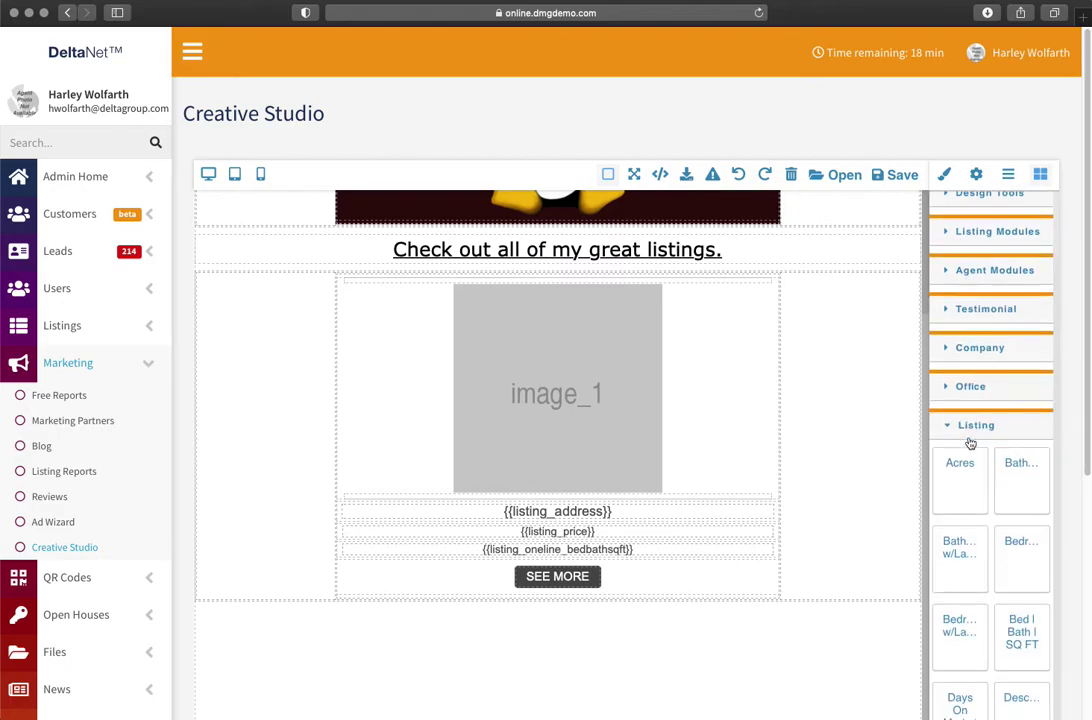
{"action": "scroll", "coordinate": [965, 442], "scroll_direction": "down", "scroll_amount": 1}
{"action": "left_click_drag", "start_coordinate": [963, 450], "coordinate": [639, 556]}
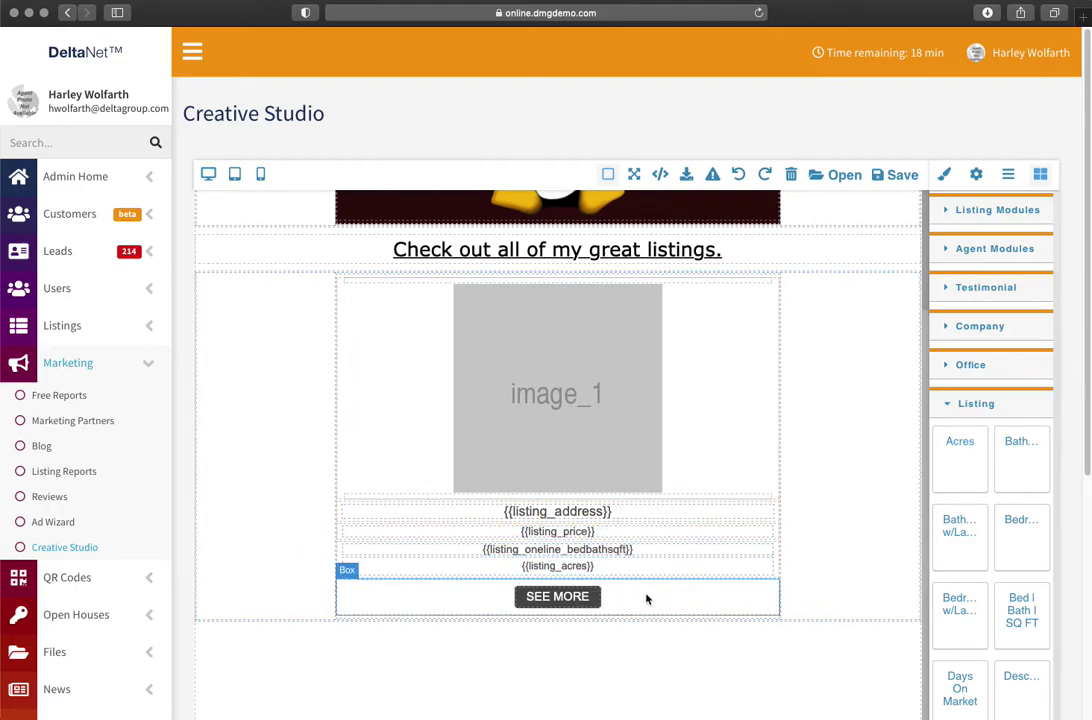
Insert the label "Acres: " in front of the {{listing_acres}} field
{"action": "left_click", "coordinate": [494, 571]}
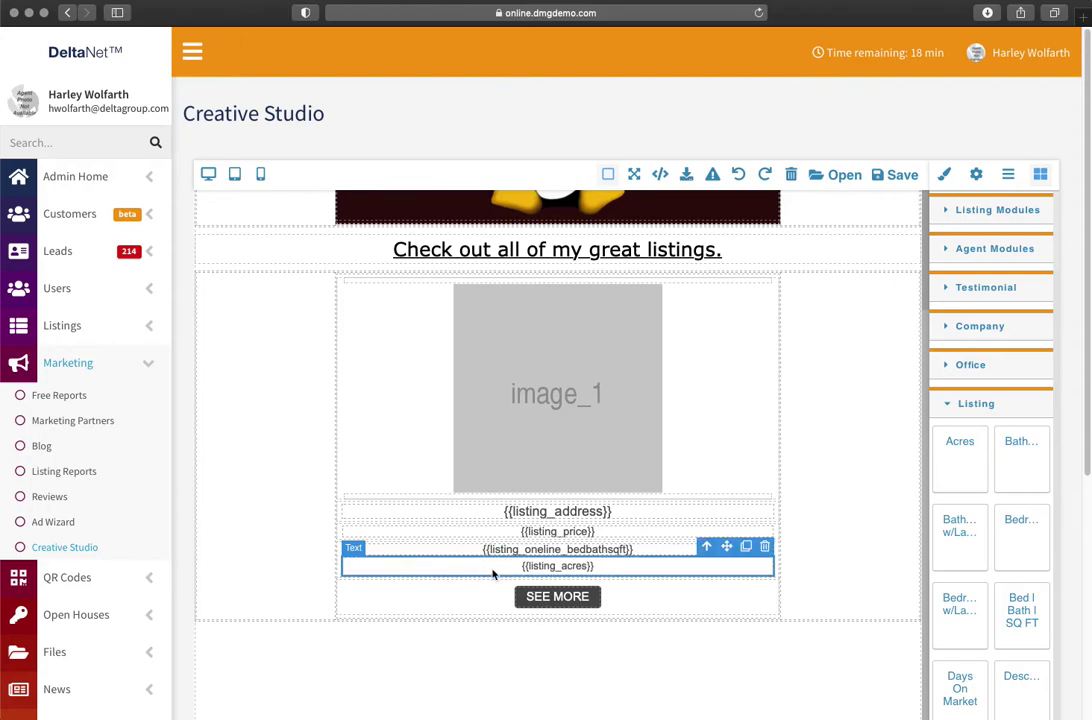
{"action": "double_click", "coordinate": [492, 571]}
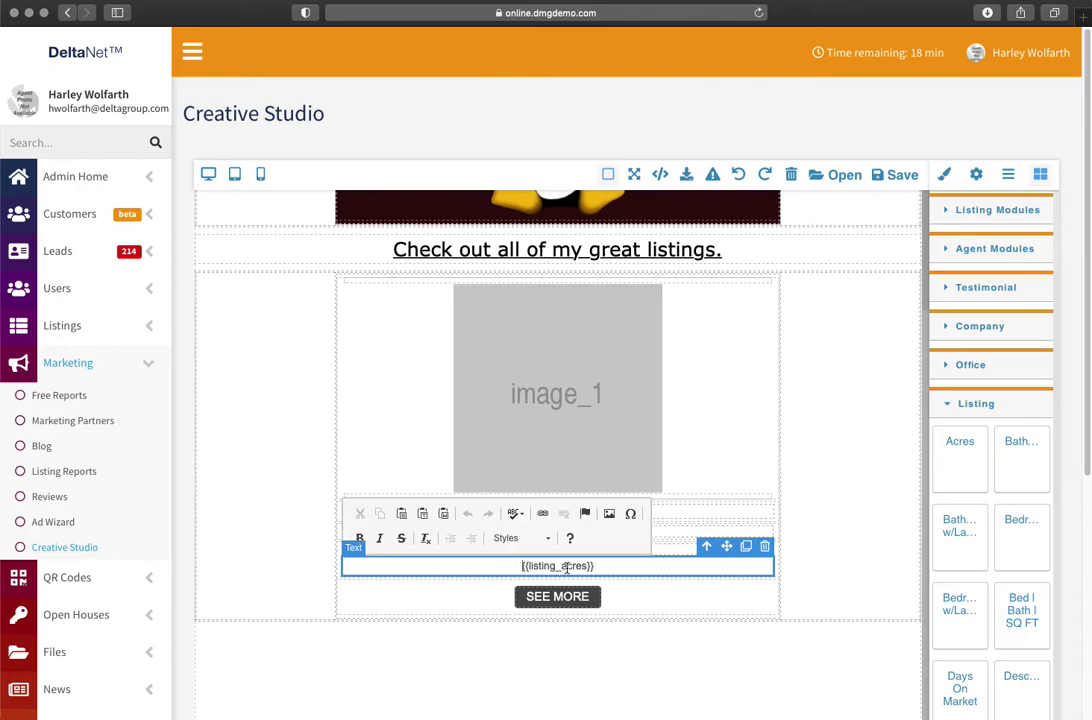
{"action": "type", "text": "Acres:"}
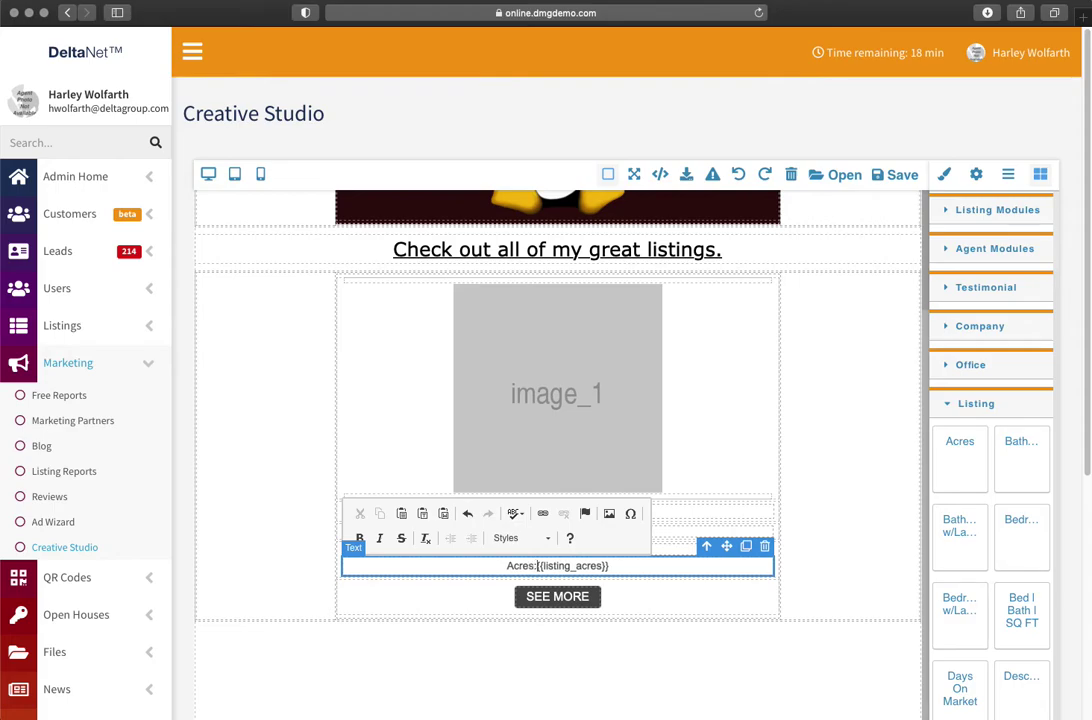
{"action": "scroll", "coordinate": [566, 566], "scroll_direction": "down", "scroll_amount": 5}
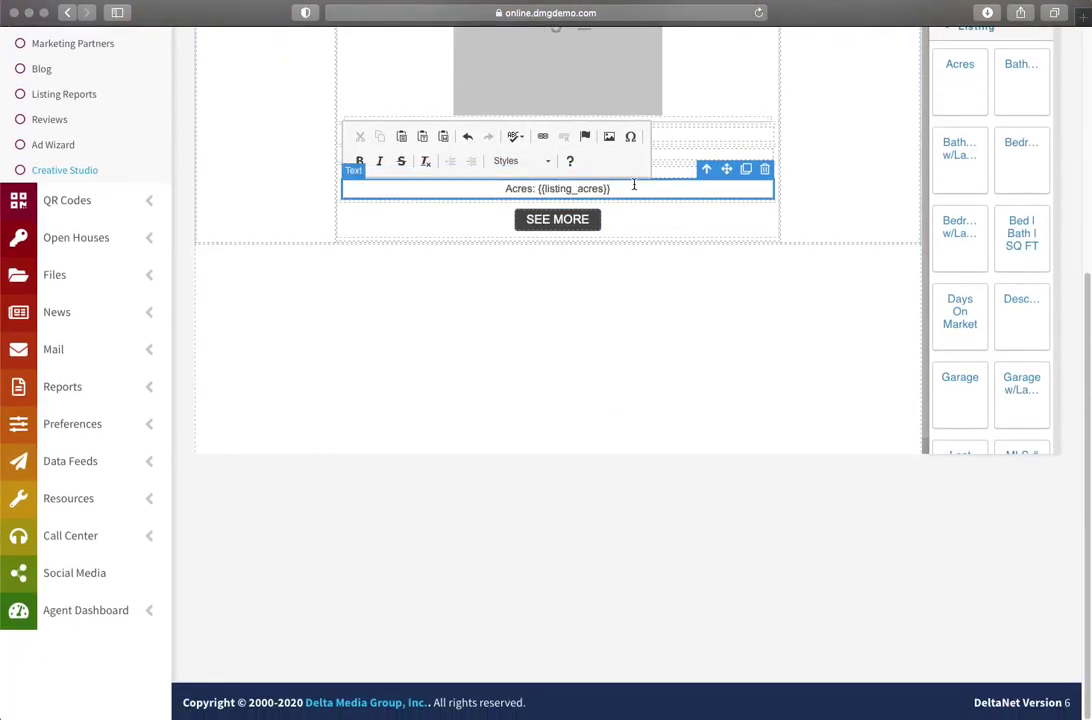
{"action": "left_click", "coordinate": [690, 268]}
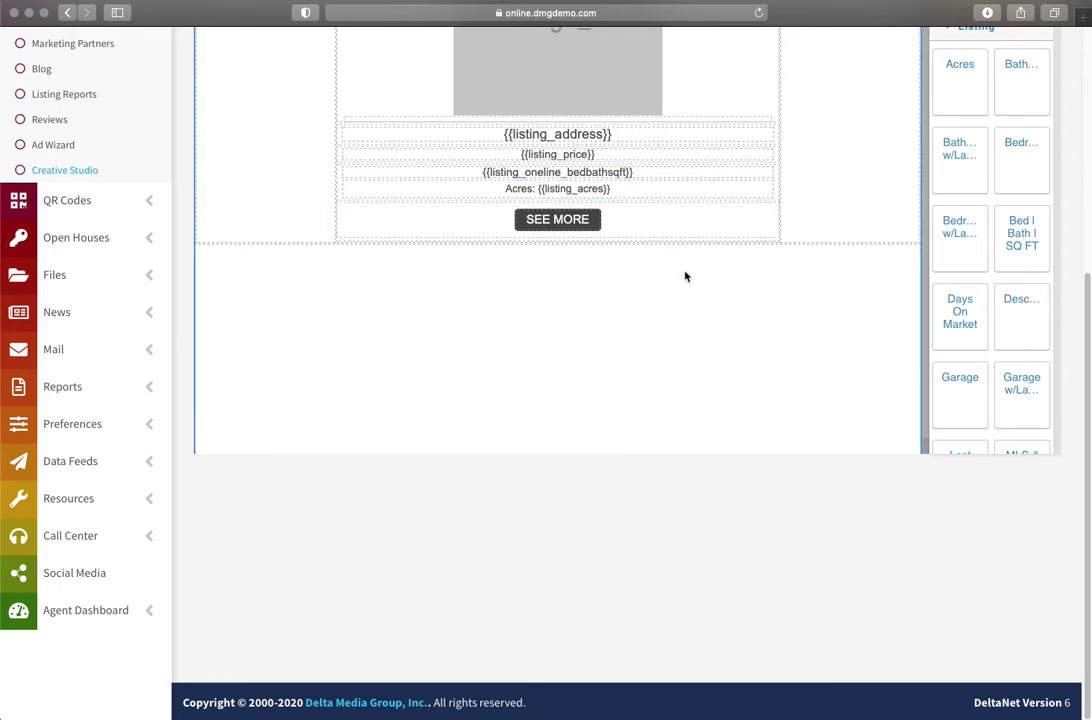
Place a Single Agent Horizontal Row module directly below the listing module
{"action": "scroll", "coordinate": [750, 288], "scroll_direction": "up", "scroll_amount": 2}
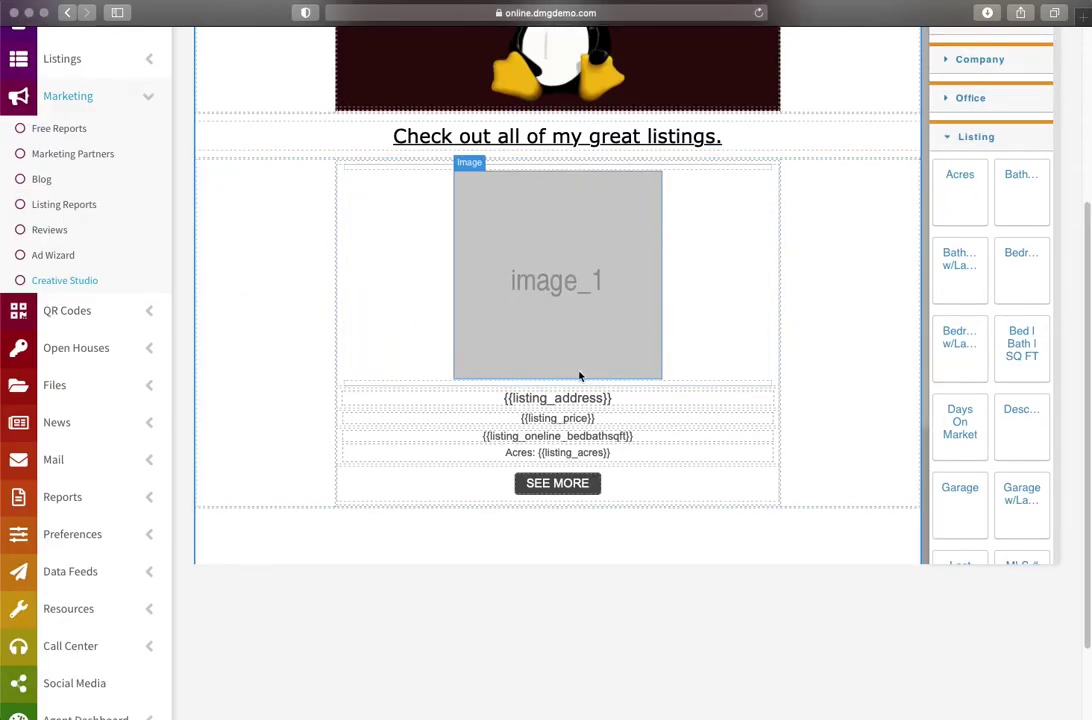
{"action": "scroll", "coordinate": [580, 375], "scroll_direction": "down", "scroll_amount": 1}
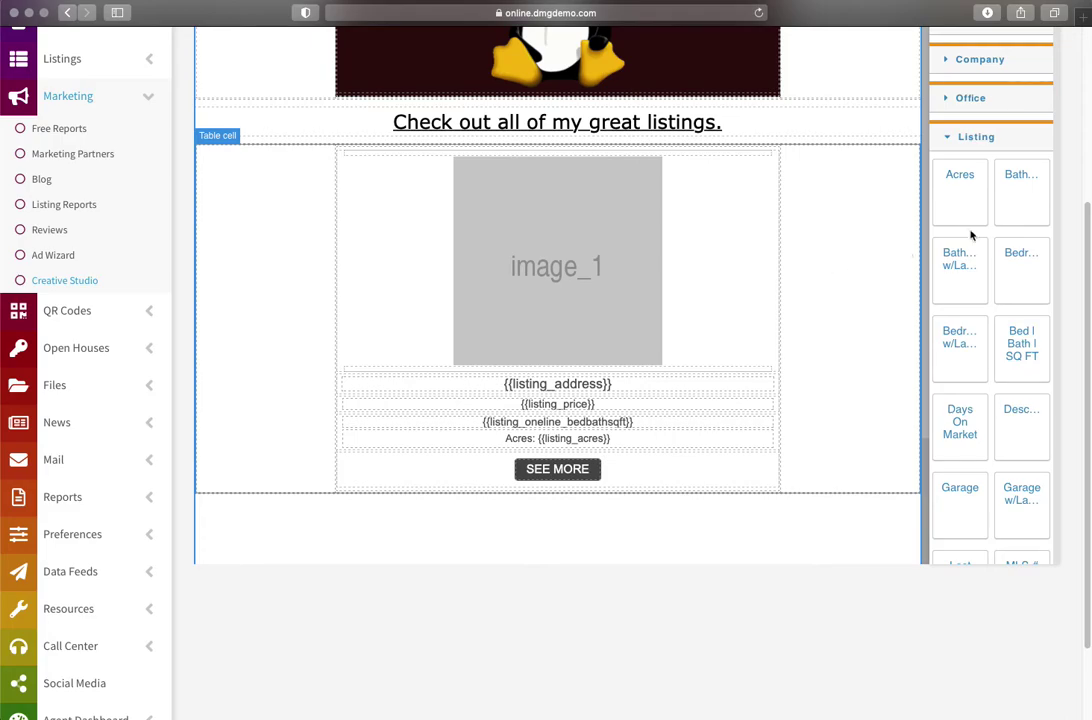
{"action": "left_click", "coordinate": [950, 140]}
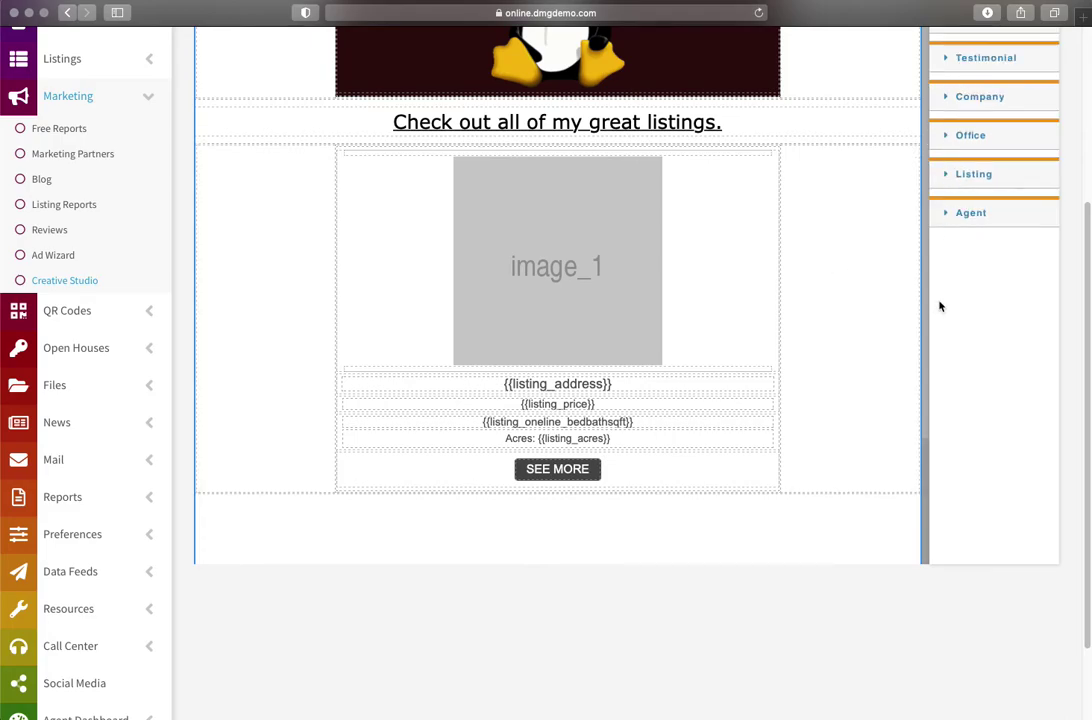
{"action": "scroll", "coordinate": [934, 305], "scroll_direction": "up", "scroll_amount": 4}
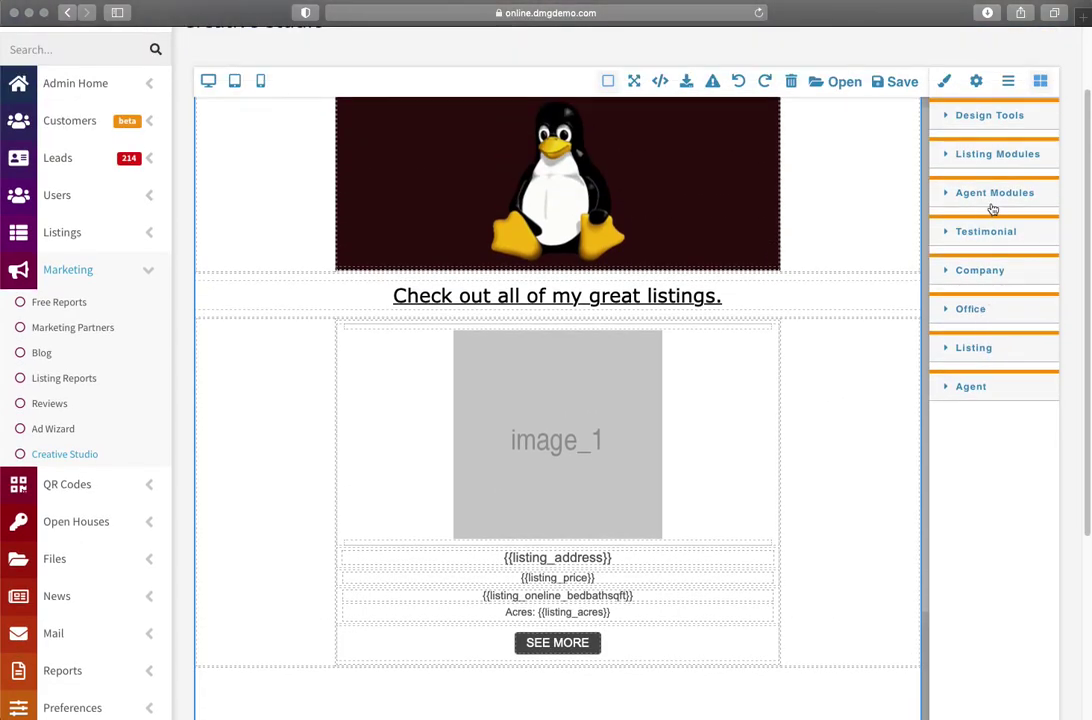
{"action": "left_click", "coordinate": [987, 193]}
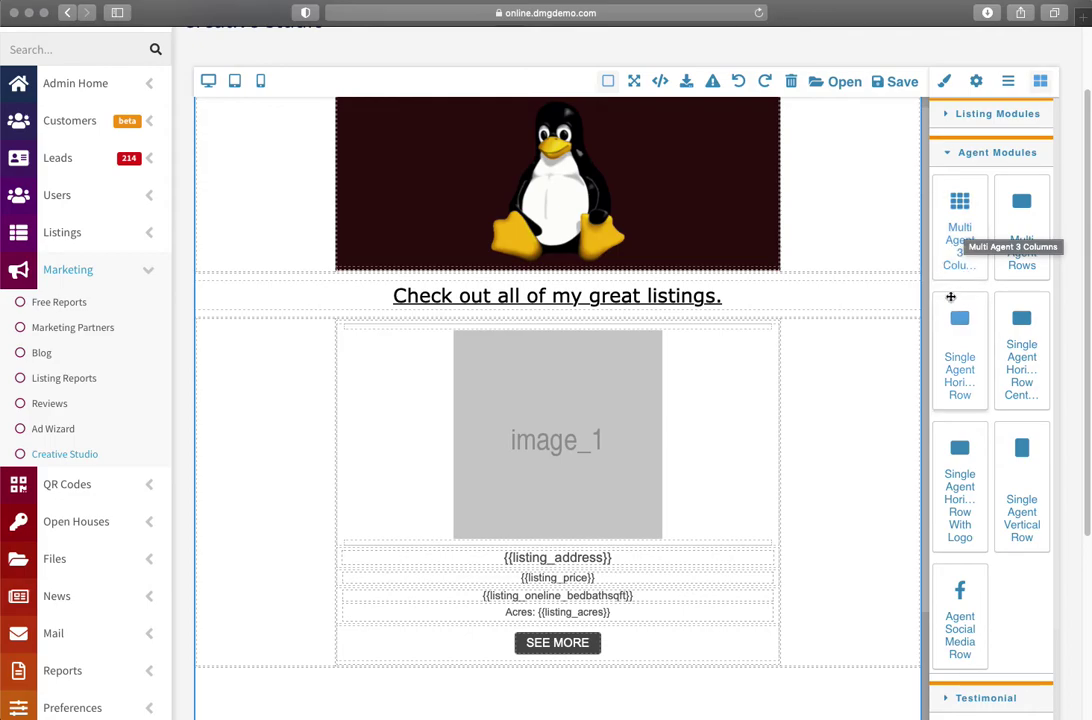
{"action": "scroll", "coordinate": [963, 260], "scroll_direction": "down", "scroll_amount": 1}
{"action": "scroll", "coordinate": [968, 280], "scroll_direction": "down", "scroll_amount": 1}
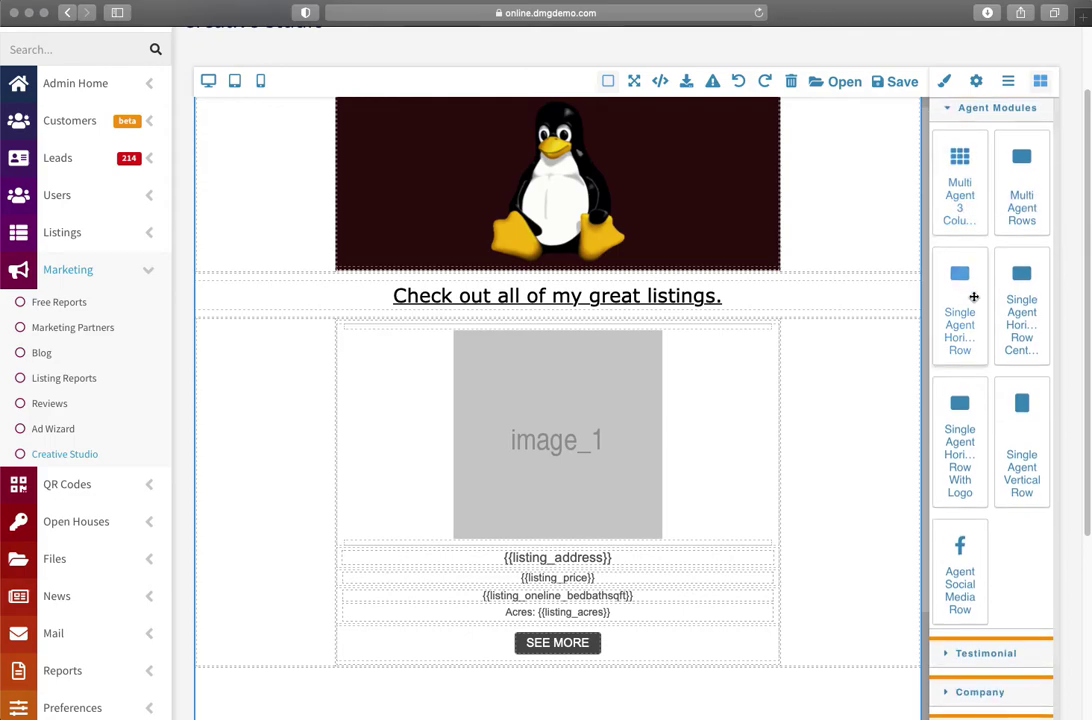
{"action": "scroll", "coordinate": [830, 420], "scroll_direction": "down", "scroll_amount": 2}
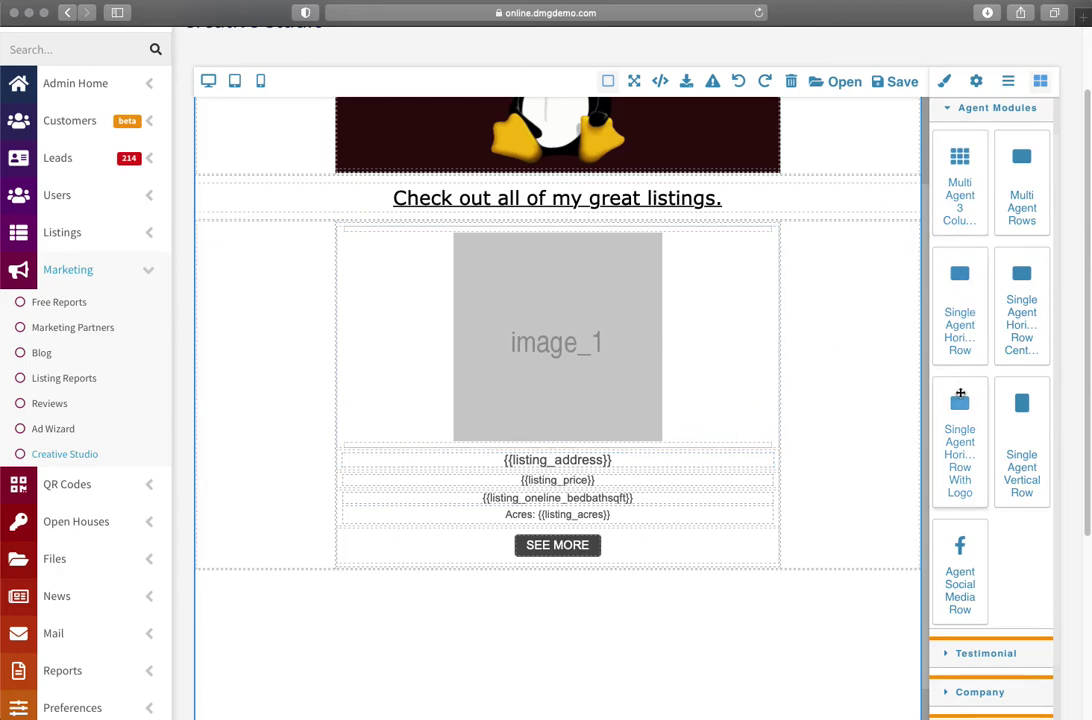
{"action": "left_click_drag", "start_coordinate": [967, 279], "coordinate": [499, 570]}
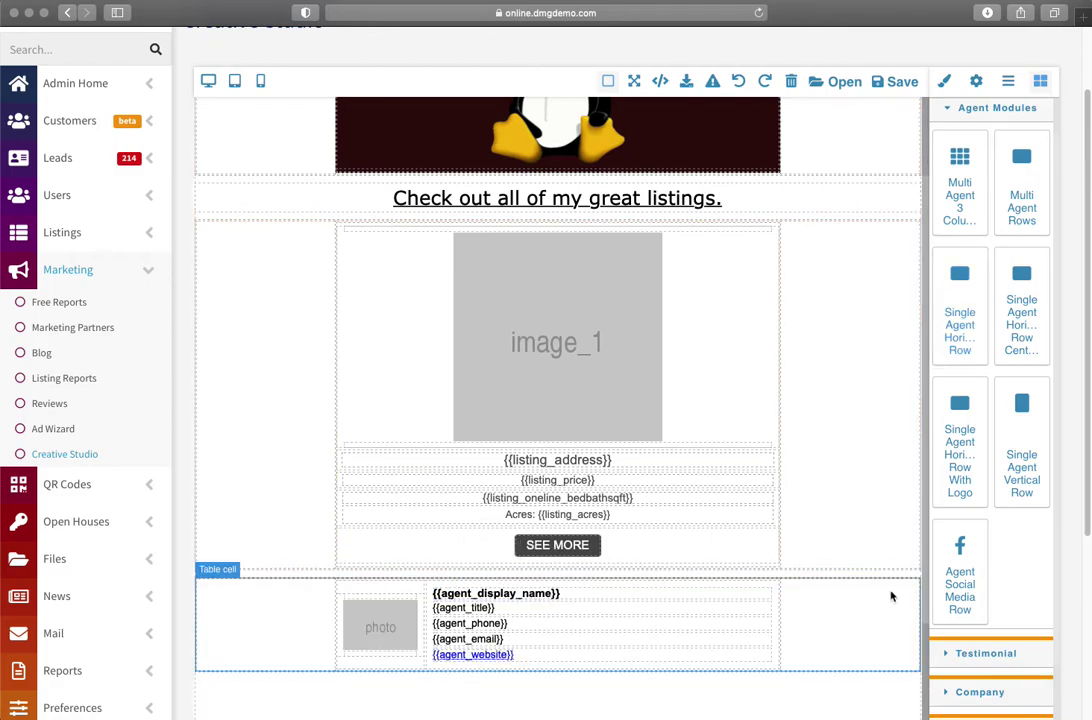
Place a Single Agent Horizontal Row With Logo module below the first agent row, and delete it with its leftover row
{"action": "scroll", "coordinate": [859, 603], "scroll_direction": "down", "scroll_amount": 3}
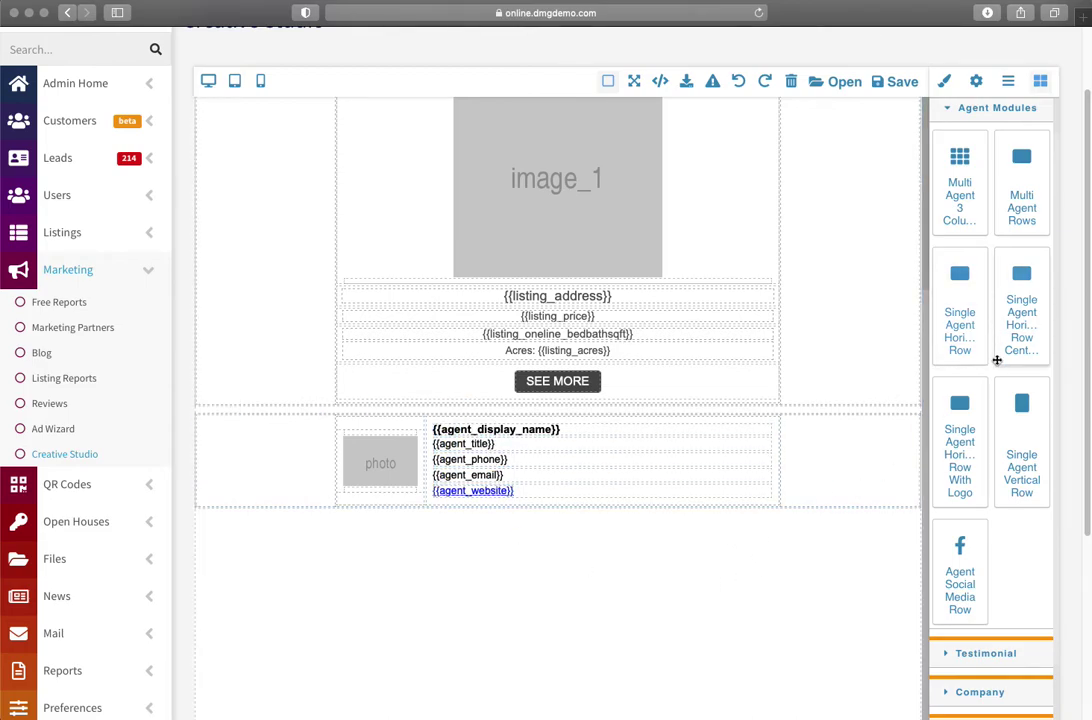
{"action": "left_click_drag", "start_coordinate": [973, 436], "coordinate": [700, 529]}
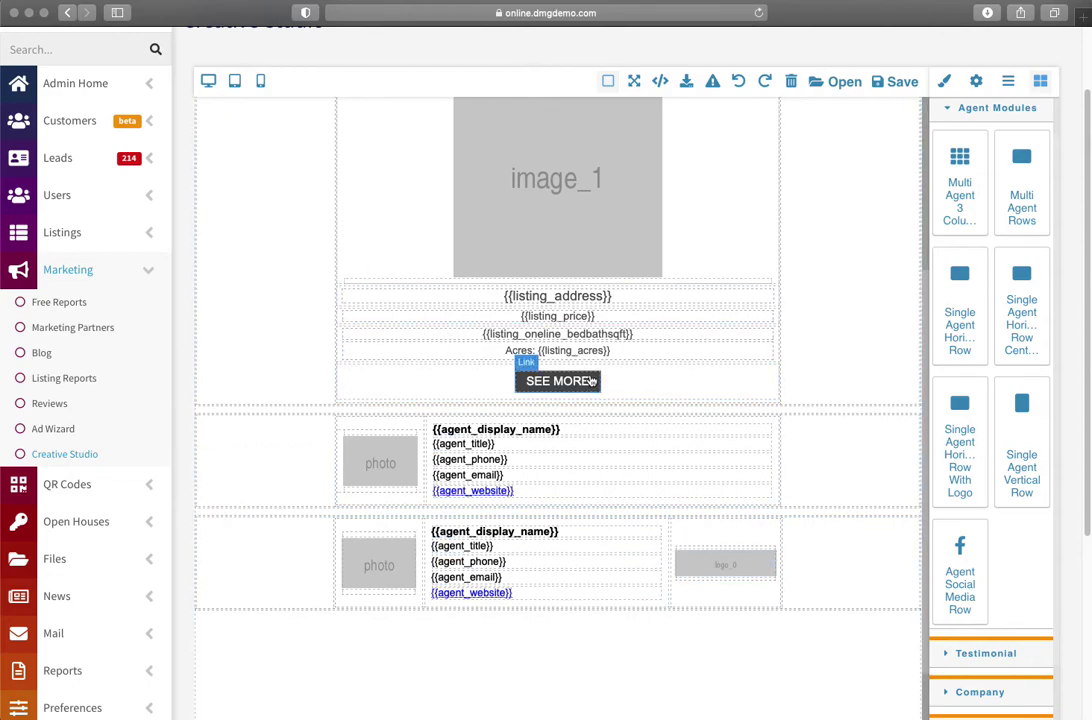
{"action": "left_click", "coordinate": [821, 577]}
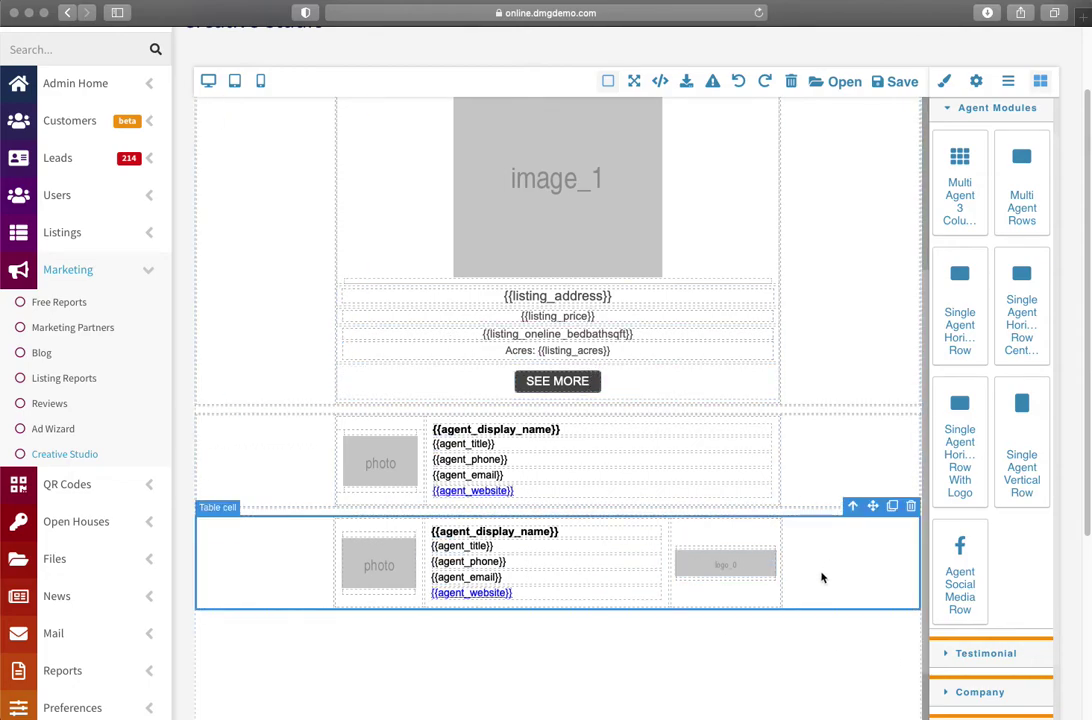
{"action": "left_click", "coordinate": [910, 506]}
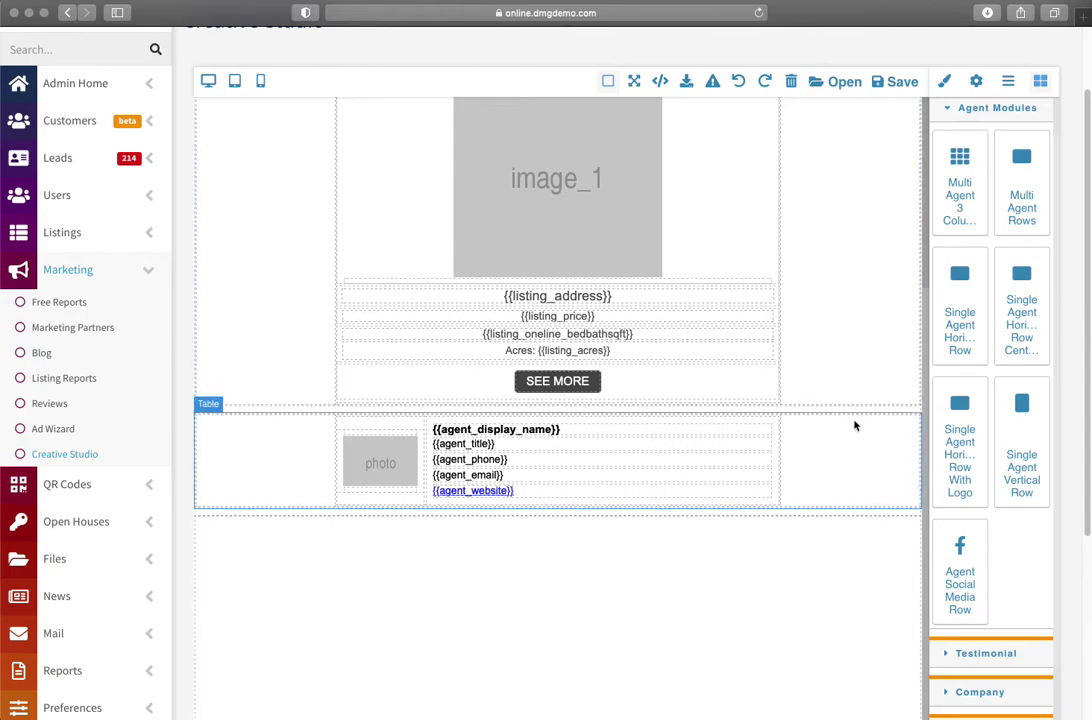
{"action": "left_click", "coordinate": [877, 513]}
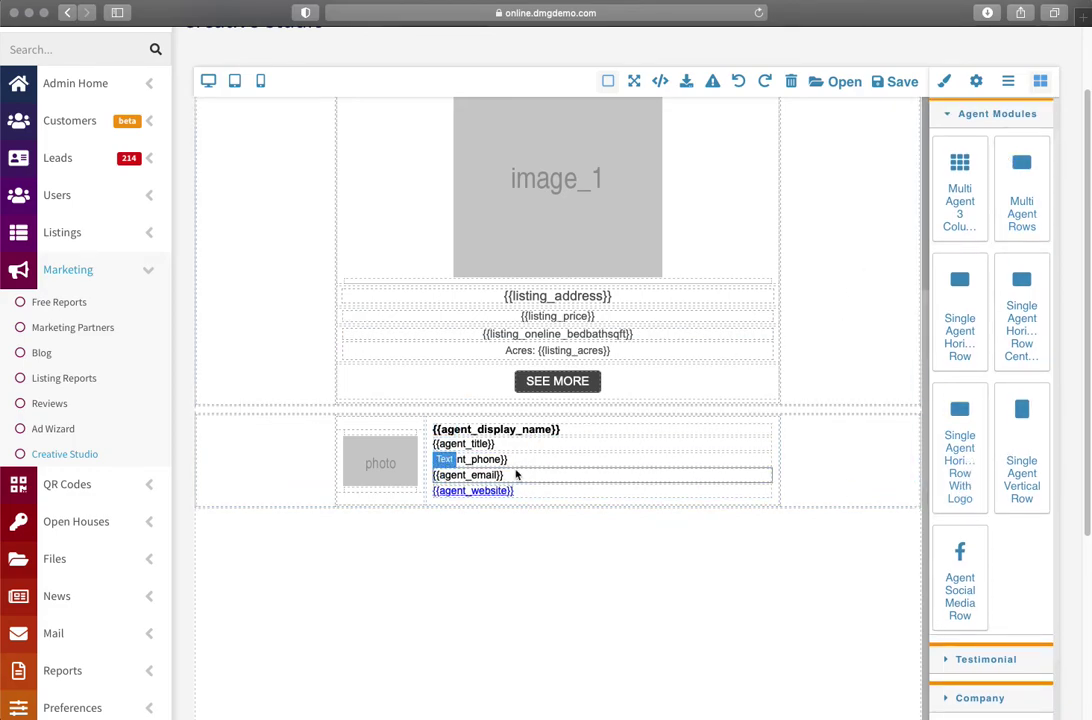
Add the agent Slogan field below the agent contact row
{"action": "left_click", "coordinate": [962, 114]}
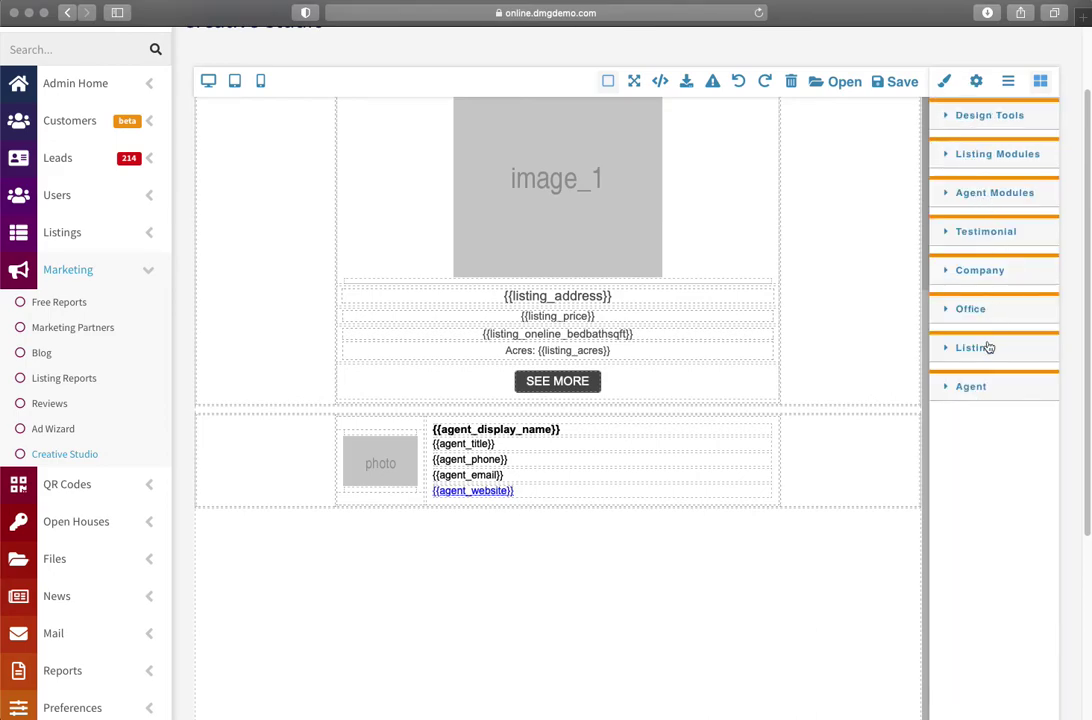
{"action": "left_click", "coordinate": [972, 387]}
{"action": "scroll", "coordinate": [980, 400], "scroll_direction": "down", "scroll_amount": 5}
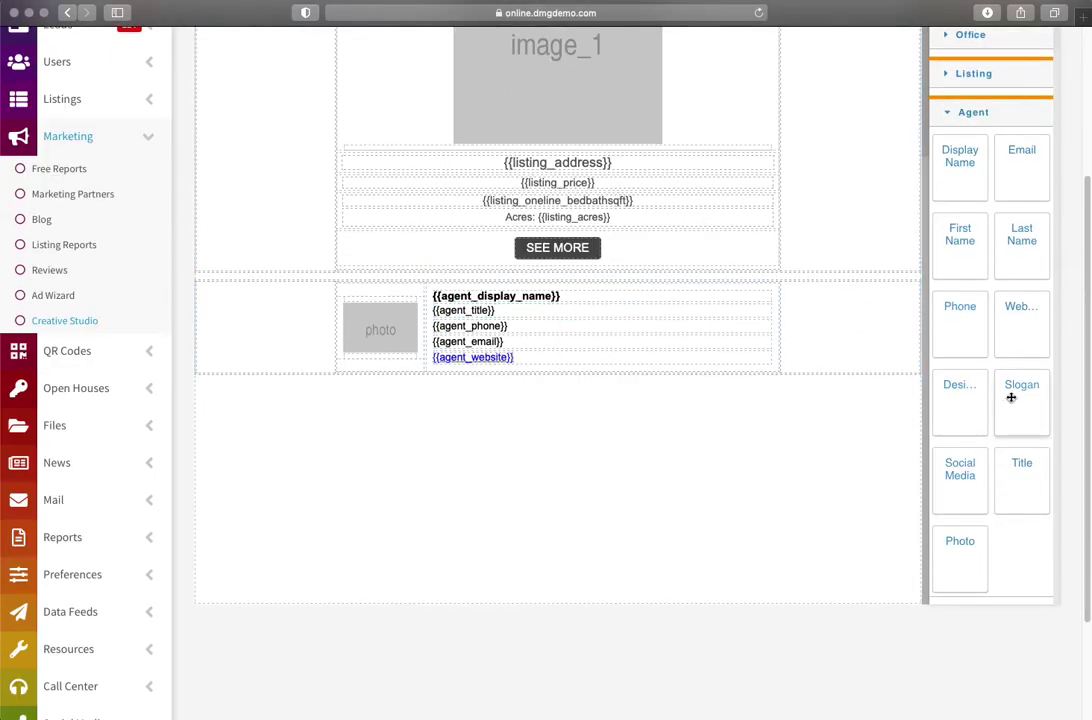
{"action": "left_click_drag", "start_coordinate": [1034, 401], "coordinate": [575, 383]}
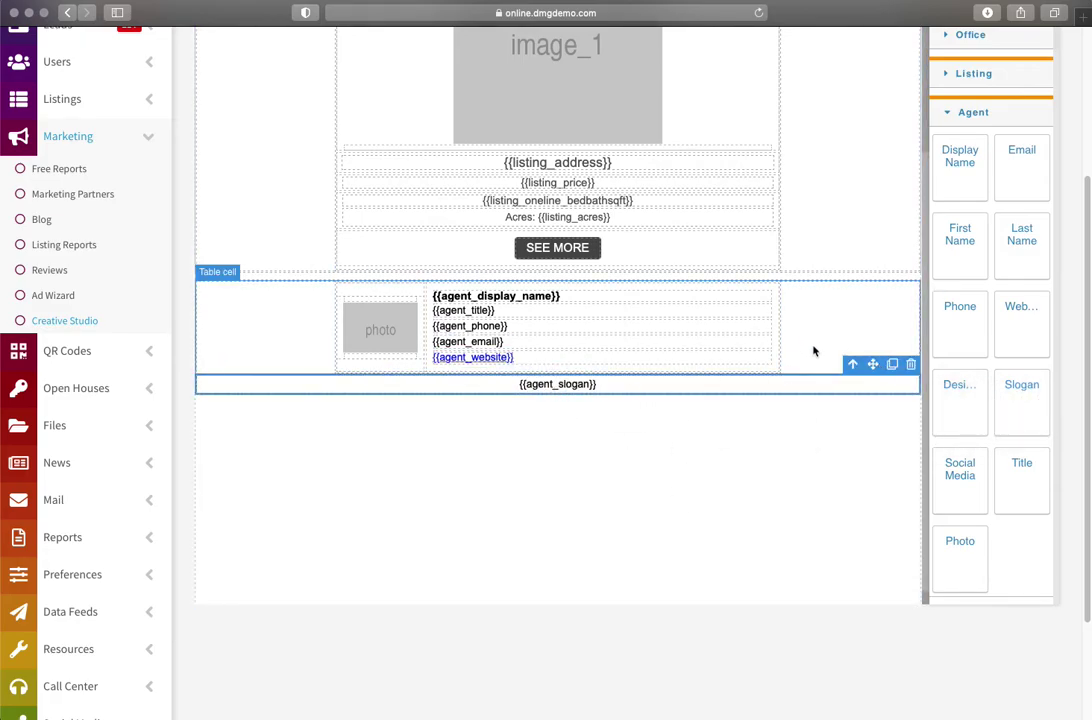
Set the font size of the agent slogan text to 23 px
{"action": "scroll", "coordinate": [814, 351], "scroll_direction": "up", "scroll_amount": 3}
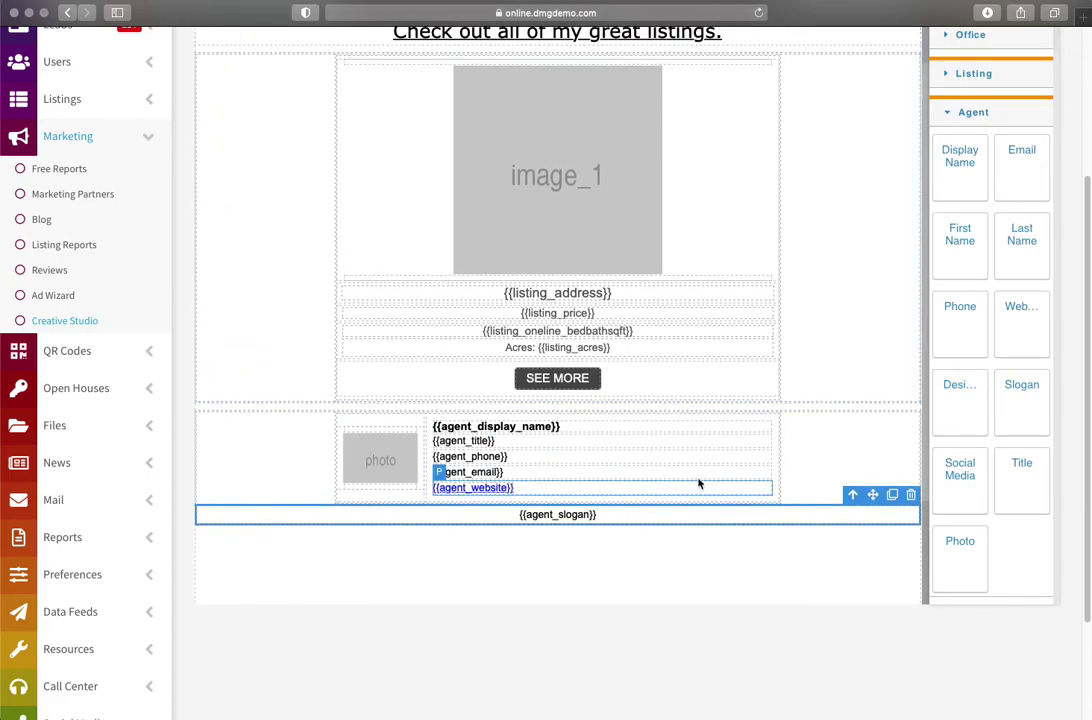
{"action": "scroll", "coordinate": [1001, 220], "scroll_direction": "up", "scroll_amount": 5}
{"action": "left_click", "coordinate": [945, 51]}
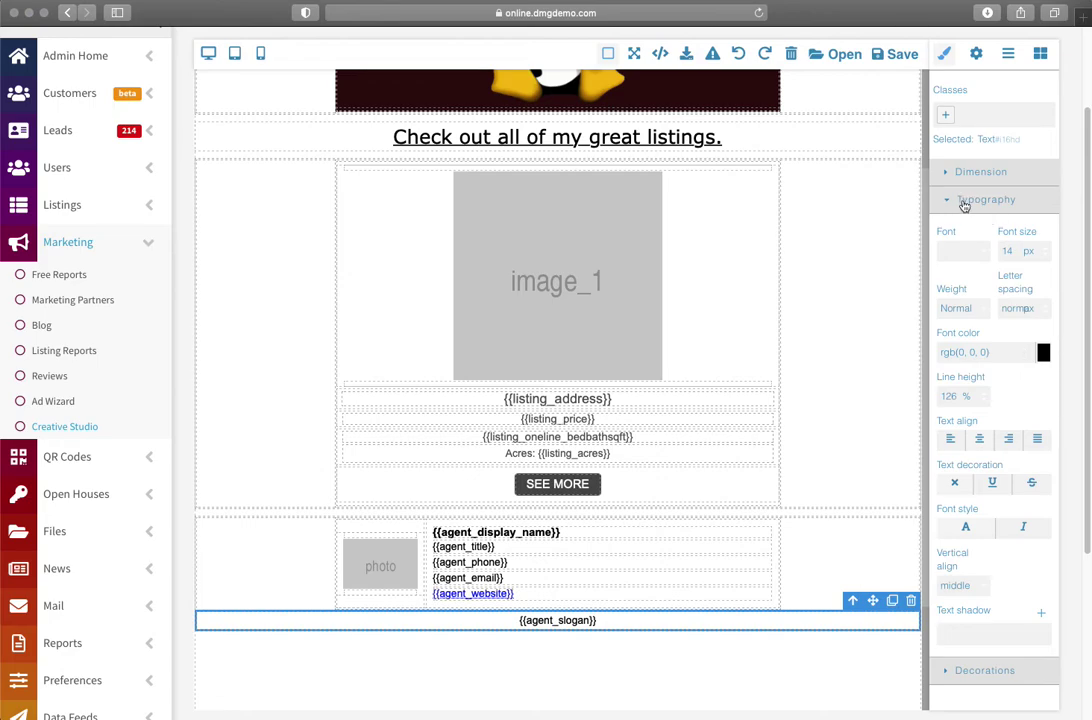
{"action": "scroll", "coordinate": [1046, 253], "scroll_direction": "up", "scroll_amount": 7}
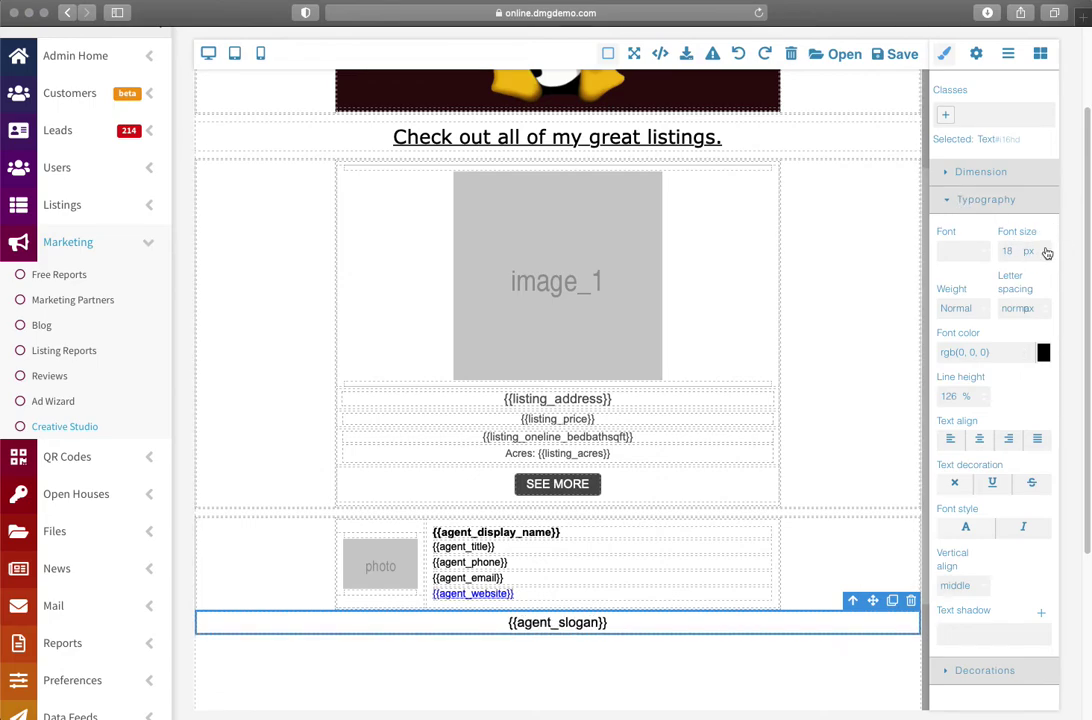
{"action": "scroll", "coordinate": [1046, 251], "scroll_direction": "up", "scroll_amount": 2}
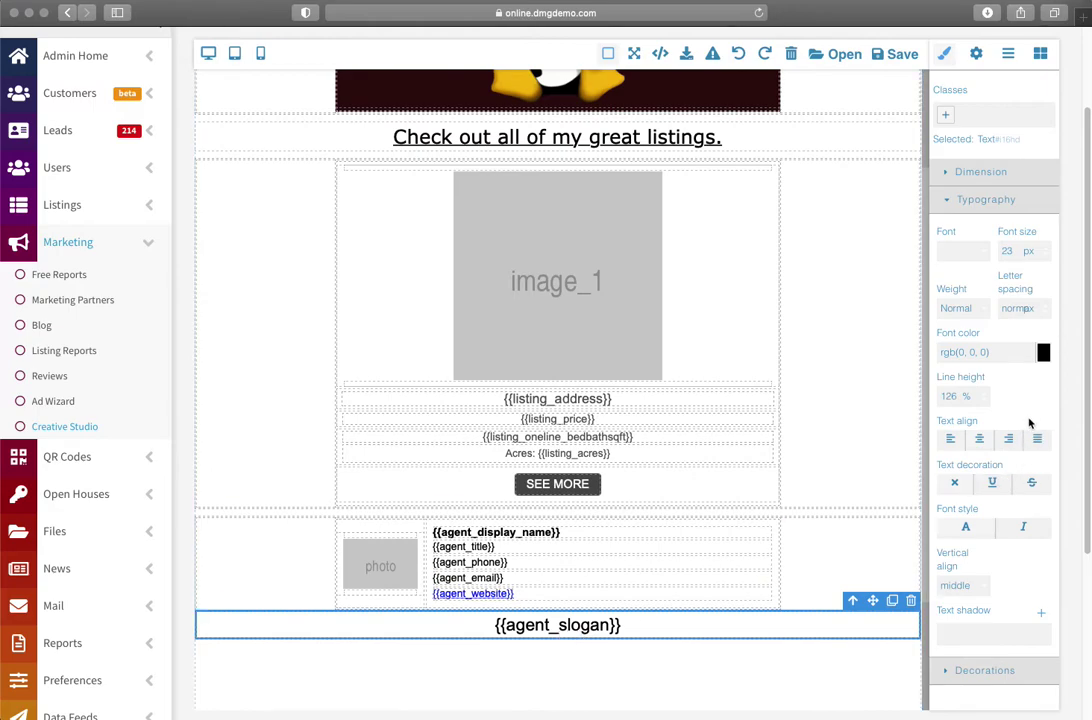
Set the font color of the agent slogan text to dark red, #b10000
{"action": "left_click", "coordinate": [1043, 353]}
{"action": "mouse_move", "coordinate": [1003, 416]}
{"action": "left_mouse_down"}
{"action": "mouse_move", "coordinate": [1029, 412]}
{"action": "mouse_move", "coordinate": [1043, 388]}
{"action": "mouse_move", "coordinate": [1043, 424]}
{"action": "left_mouse_up"}
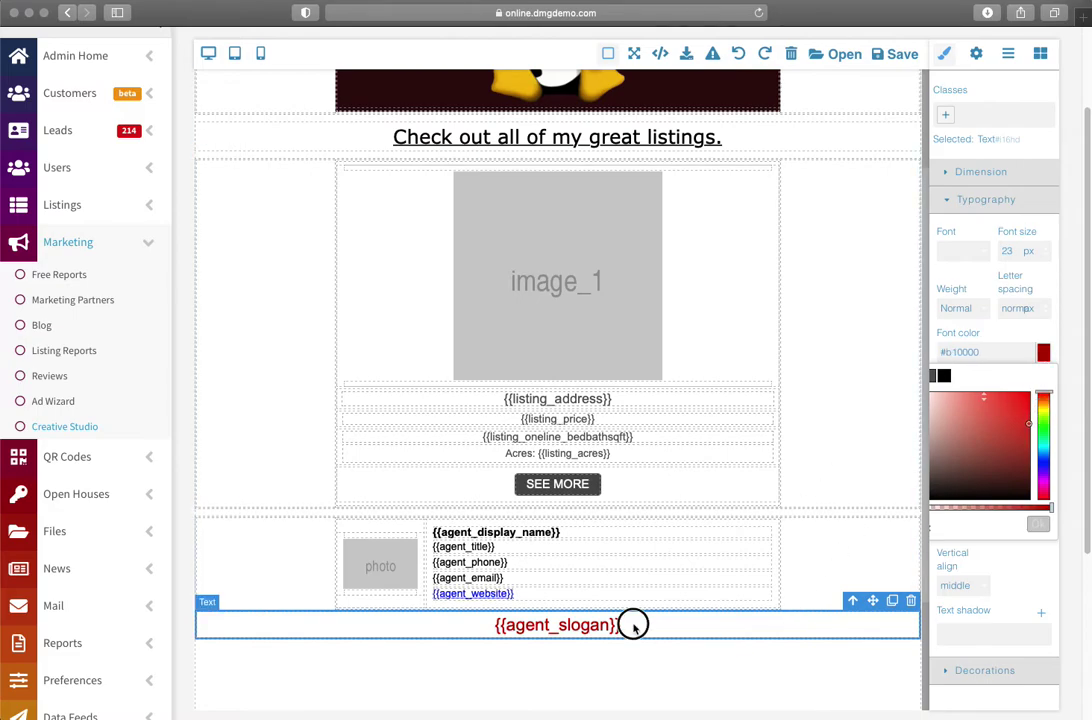
{"action": "left_click", "coordinate": [556, 668]}
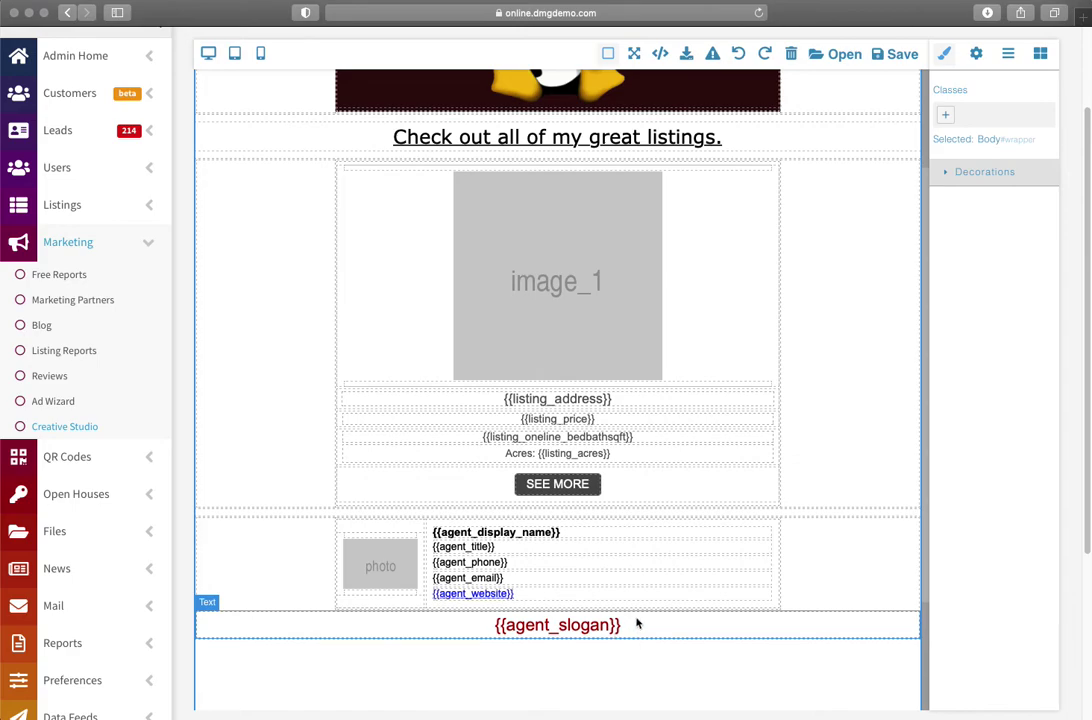
{"action": "scroll", "coordinate": [637, 648], "scroll_direction": "down", "scroll_amount": 1}
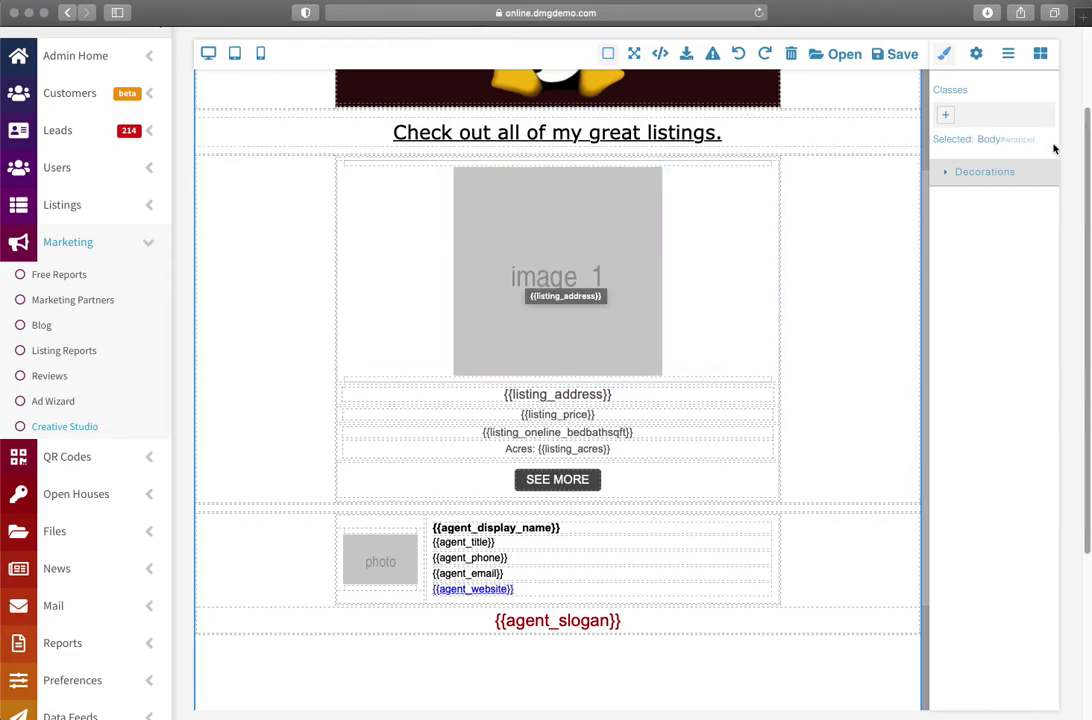
Place the listing Image 2 field directly below image_1 in the listing module and shrink it to about 116 by 87 px
{"action": "scroll", "coordinate": [1040, 180], "scroll_direction": "up", "scroll_amount": 3}
{"action": "left_click", "coordinate": [1040, 176]}
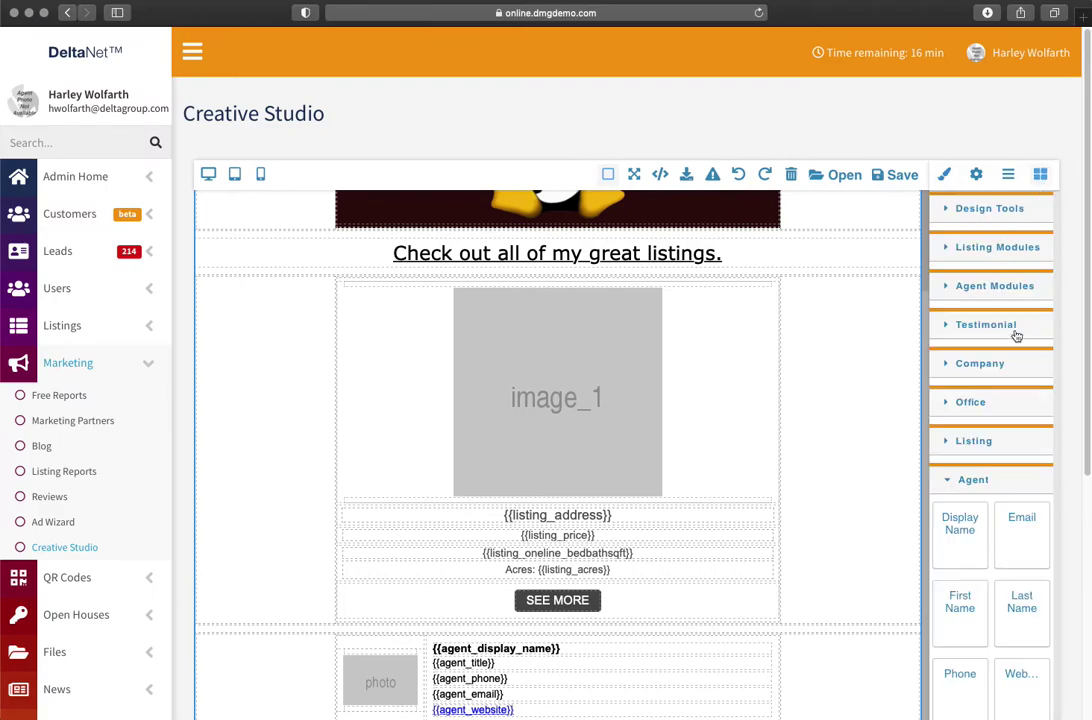
{"action": "left_click", "coordinate": [955, 479]}
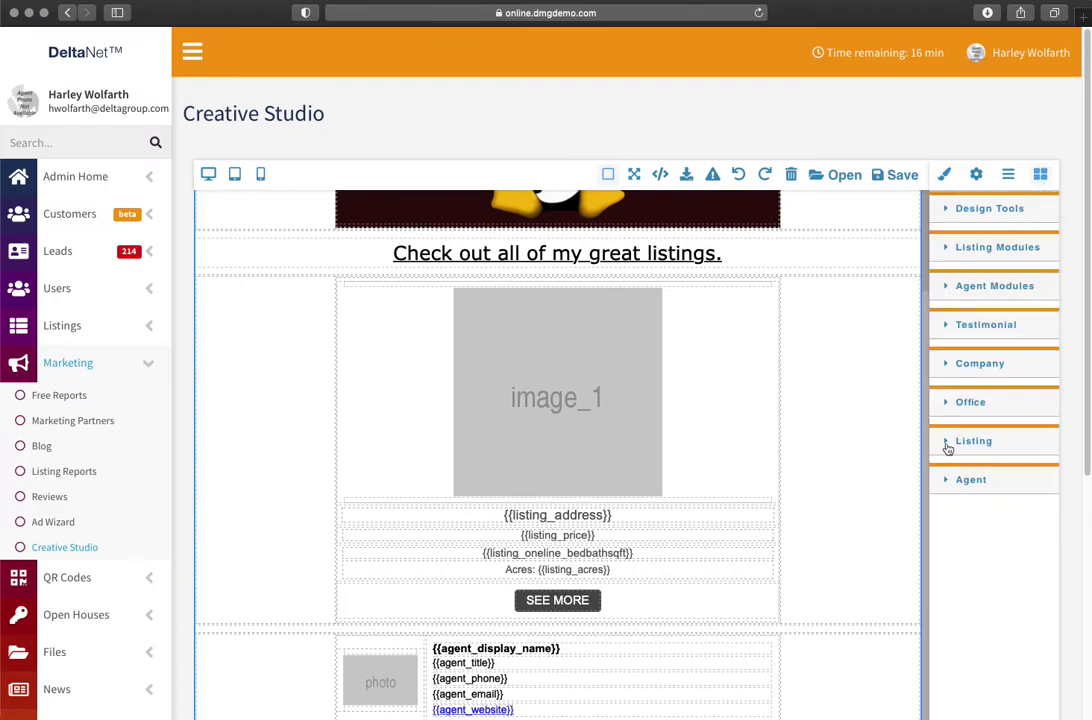
{"action": "left_click", "coordinate": [947, 445]}
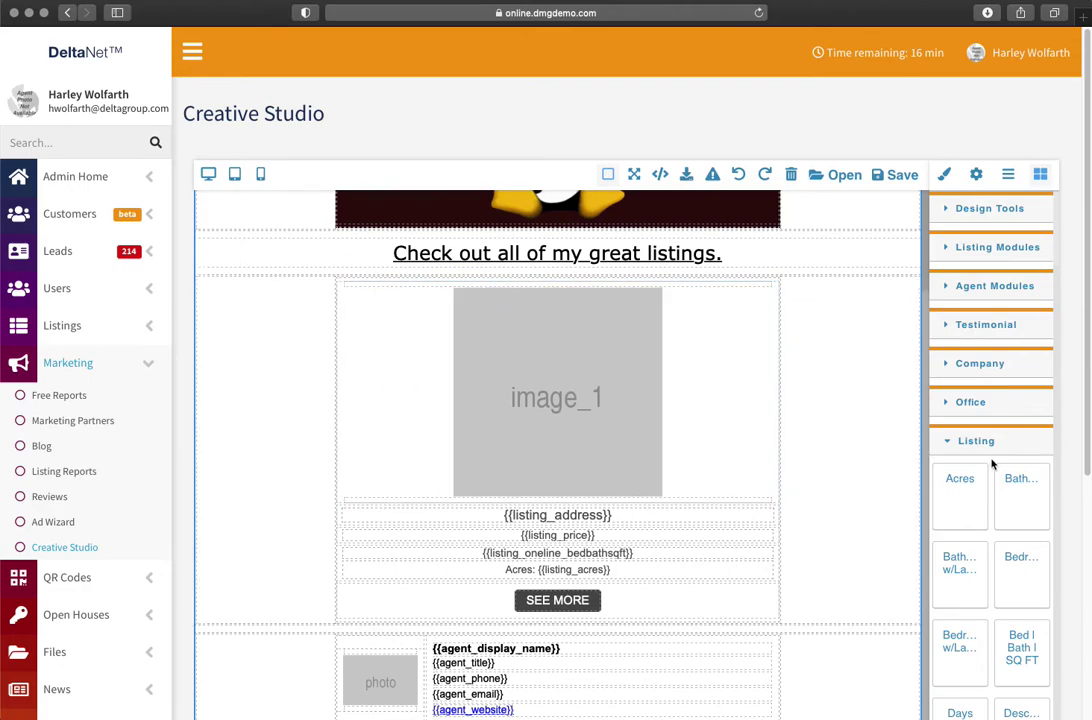
{"action": "scroll", "coordinate": [992, 463], "scroll_direction": "down", "scroll_amount": 10}
{"action": "scroll", "coordinate": [988, 481], "scroll_direction": "down", "scroll_amount": 15}
{"action": "scroll", "coordinate": [996, 479], "scroll_direction": "down", "scroll_amount": 15}
{"action": "scroll", "coordinate": [1014, 427], "scroll_direction": "down", "scroll_amount": 3}
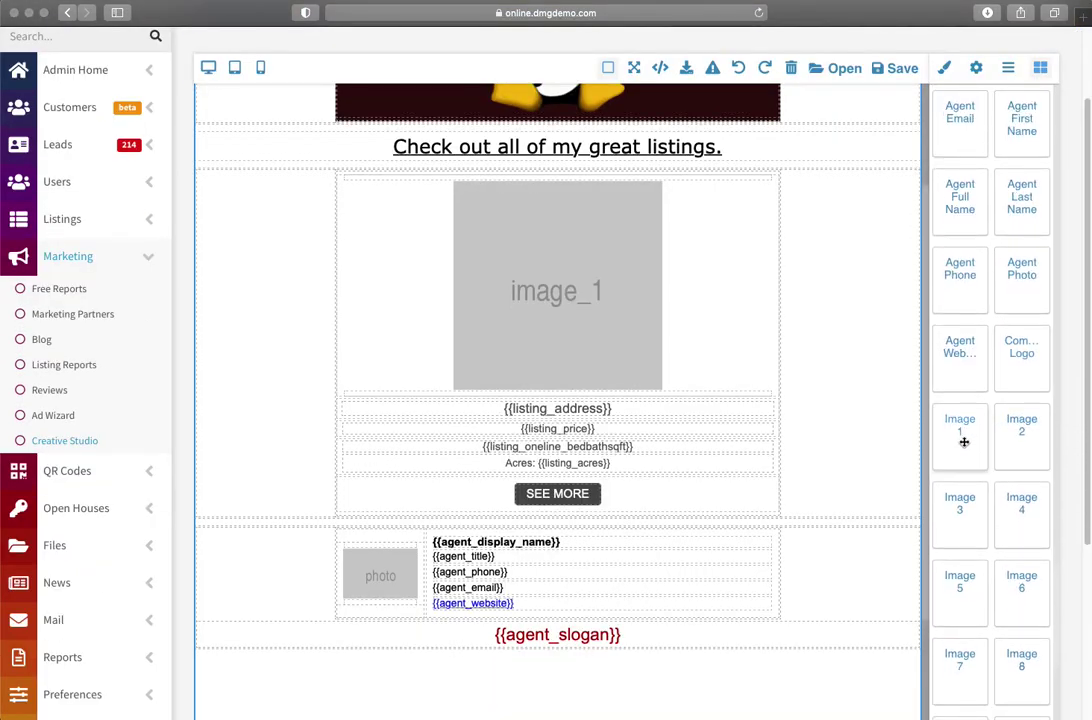
{"action": "left_click_drag", "start_coordinate": [963, 444], "coordinate": [670, 382]}
{"action": "left_click", "coordinate": [433, 467]}
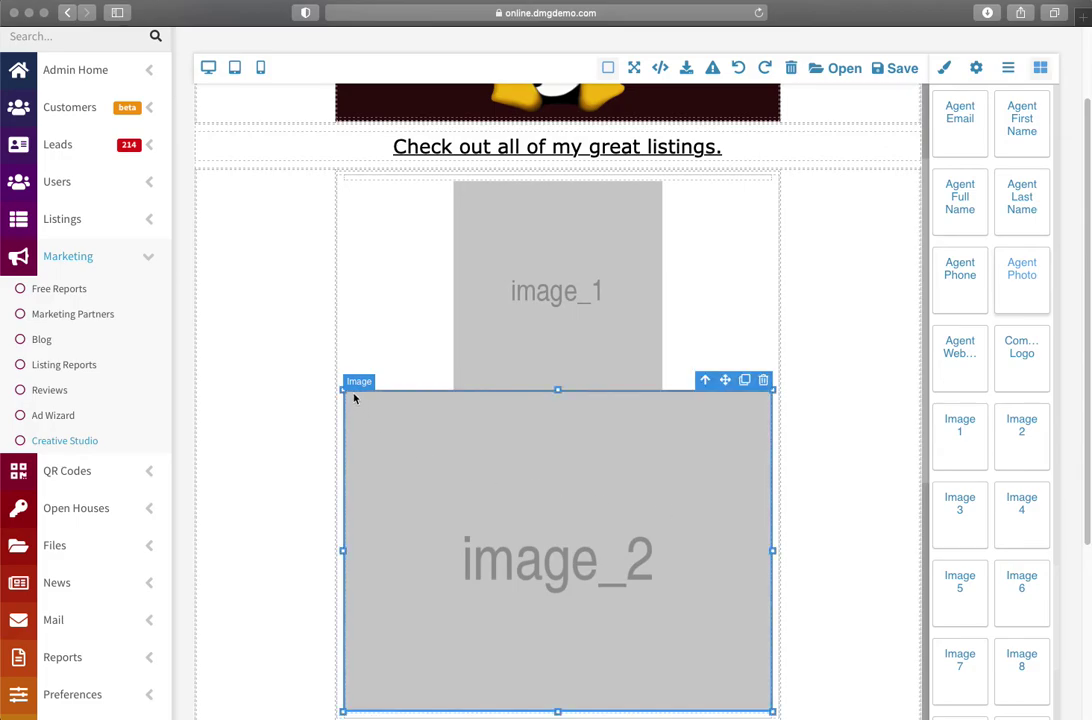
{"action": "left_click_drag", "start_coordinate": [349, 390], "coordinate": [622, 578]}
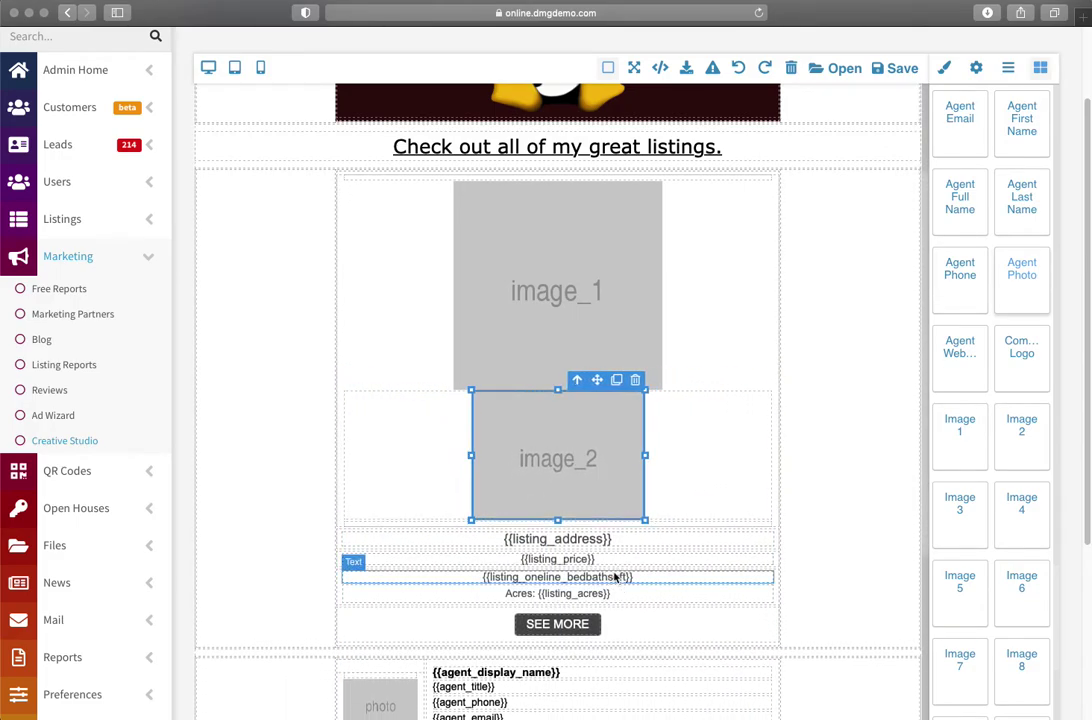
{"action": "left_click_drag", "start_coordinate": [470, 388], "coordinate": [561, 455]}
Place the listing Image 3 field beside image_2 and shrink it to about 139 by 104 px
{"action": "left_click_drag", "start_coordinate": [970, 519], "coordinate": [630, 428]}
{"action": "left_click_drag", "start_coordinate": [344, 455], "coordinate": [630, 428]}
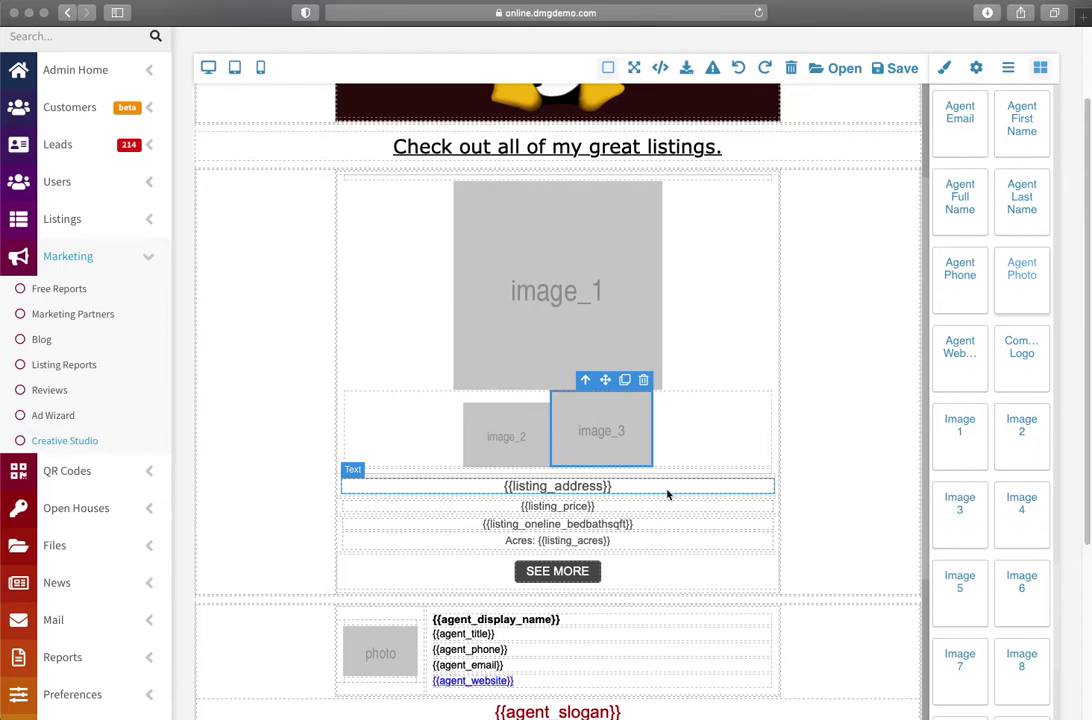
{"action": "left_click", "coordinate": [702, 370]}
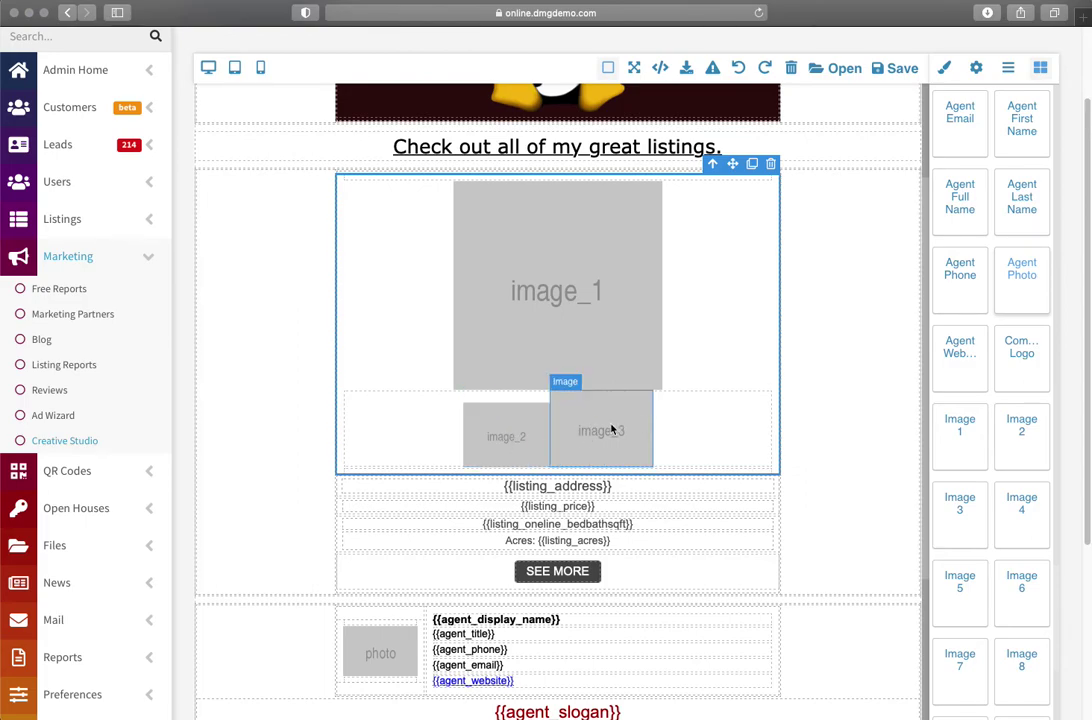
Match image_3 to the size of image_2 by setting its width to 116 px and its height to 87 px
{"action": "left_click", "coordinate": [500, 432]}
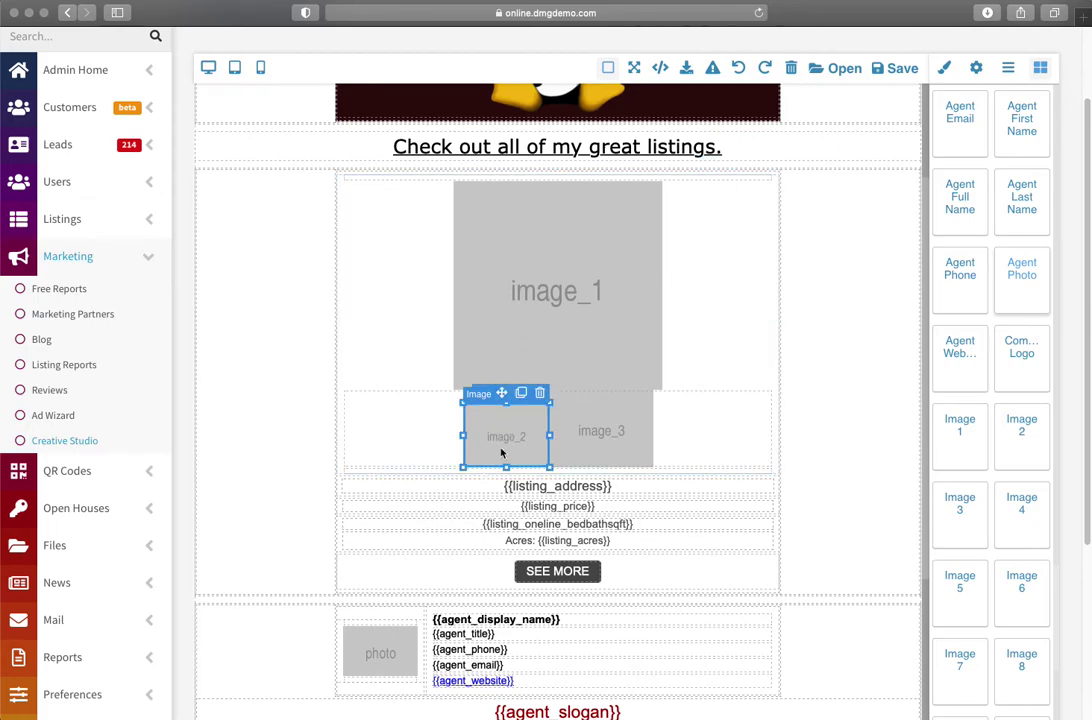
{"action": "scroll", "coordinate": [1005, 350], "scroll_direction": "up", "scroll_amount": 10}
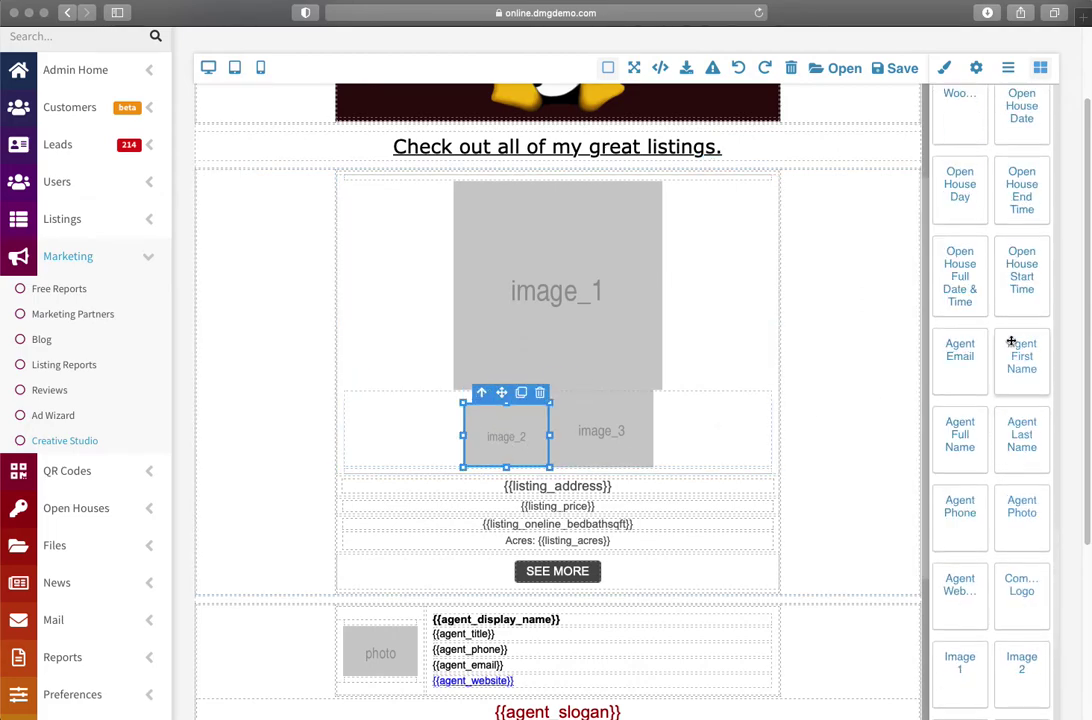
{"action": "left_click", "coordinate": [945, 68]}
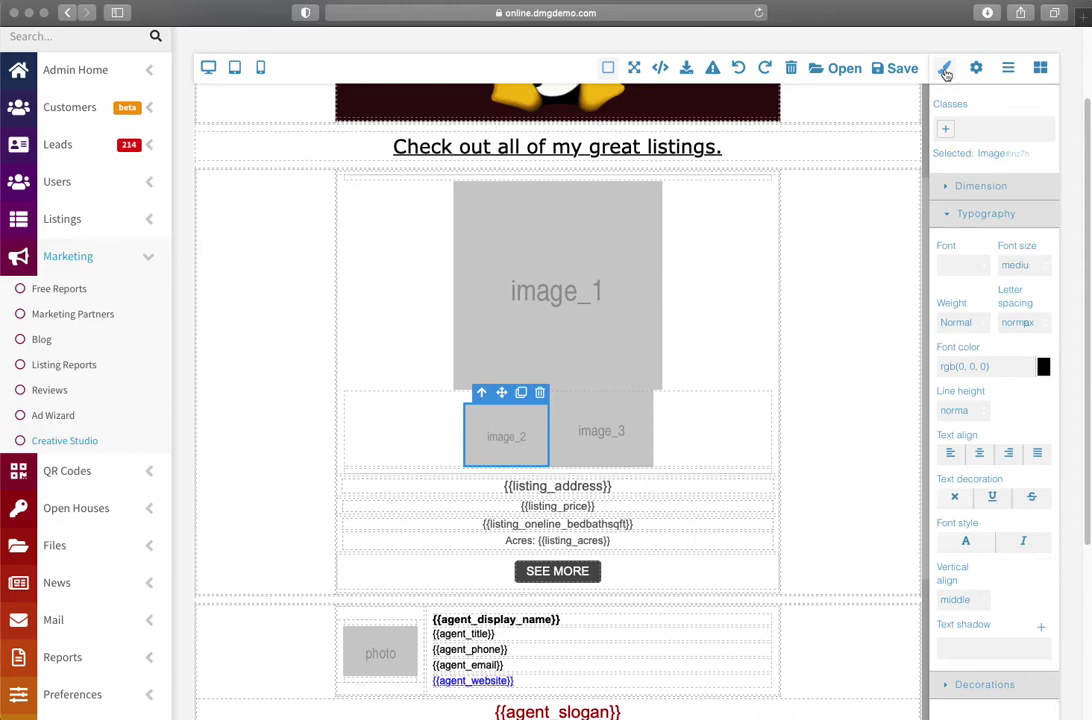
{"action": "left_click", "coordinate": [948, 214]}
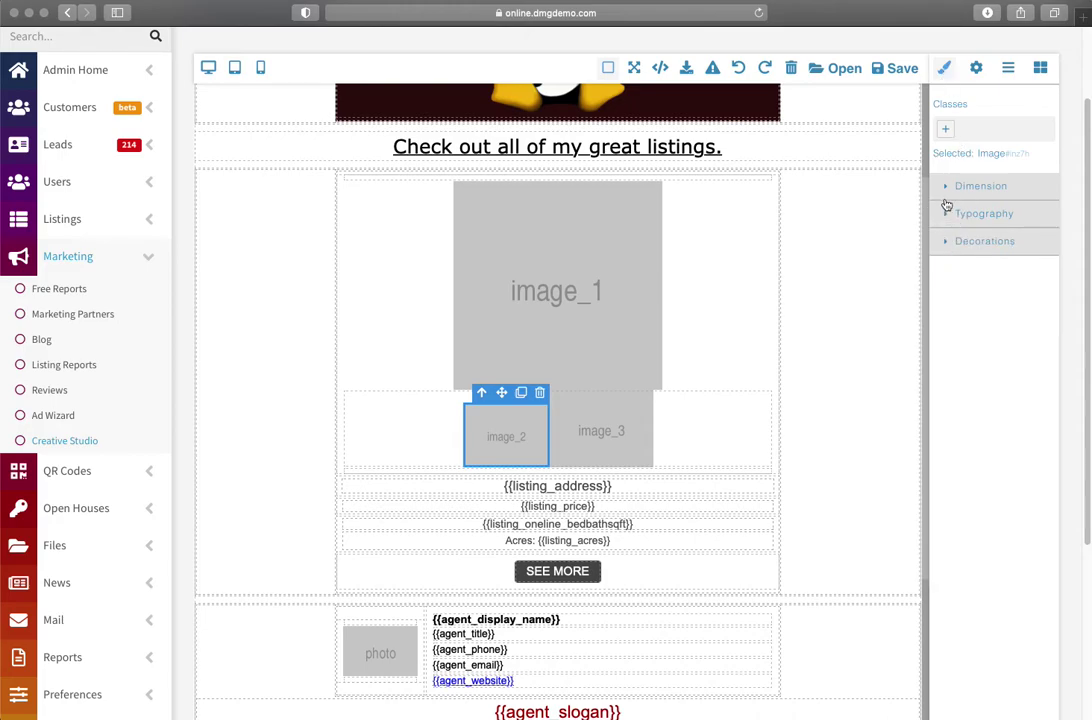
{"action": "left_click", "coordinate": [948, 188]}
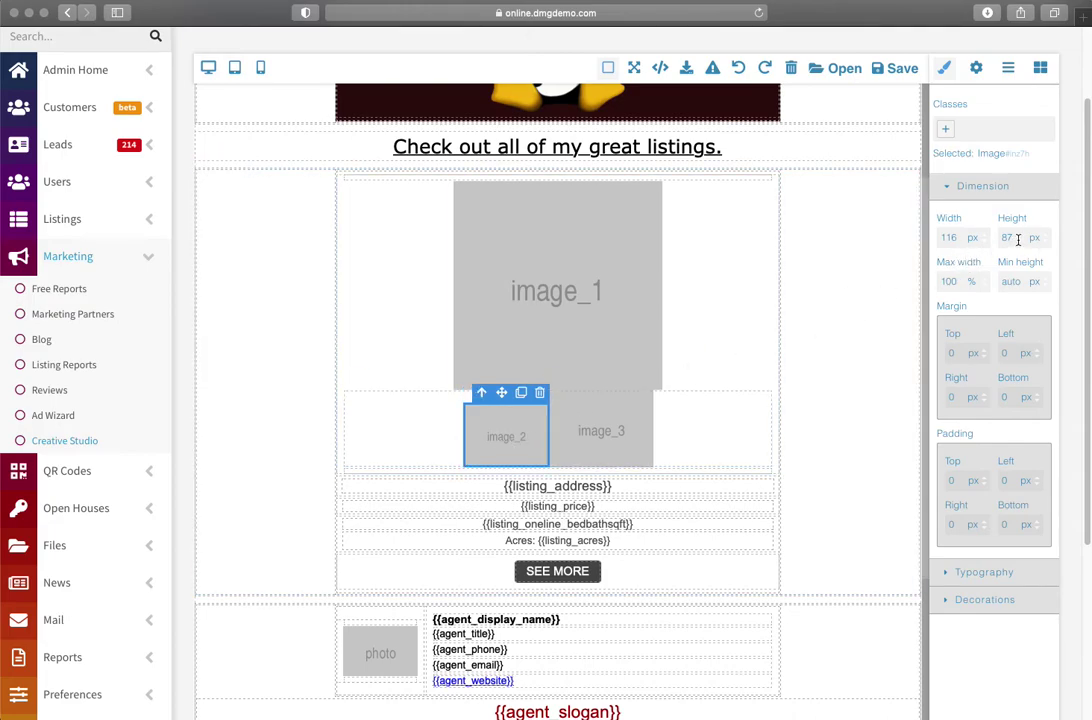
{"action": "left_click", "coordinate": [609, 434]}
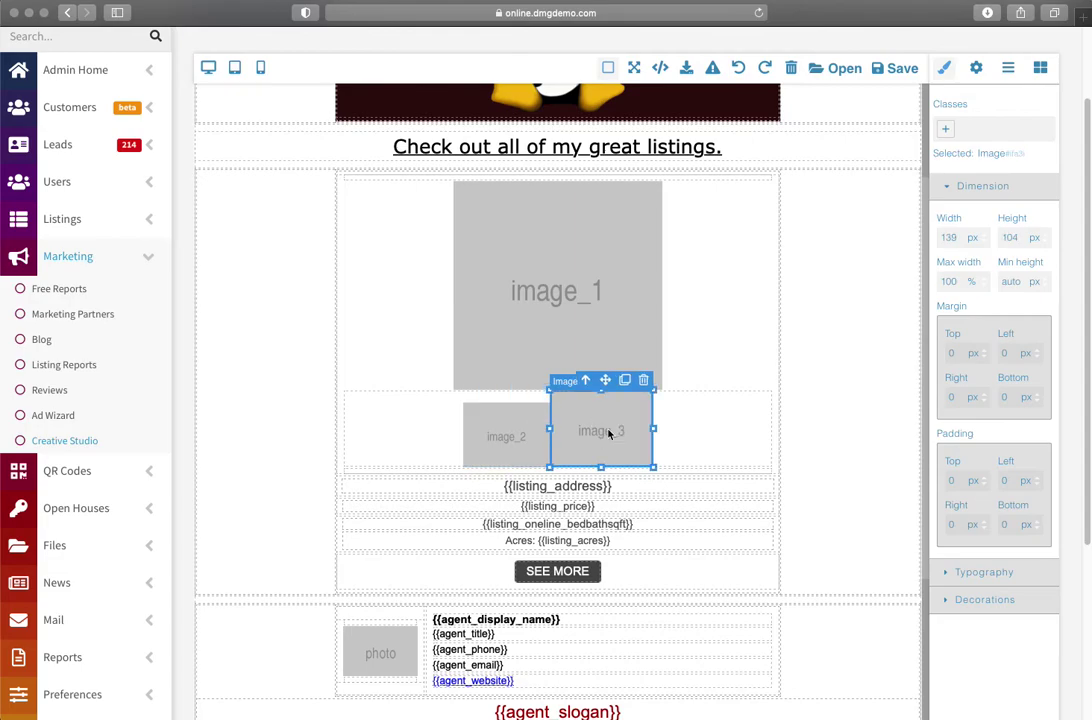
{"action": "double_click", "coordinate": [952, 236]}
{"action": "type", "text": "116"}
{"action": "left_click", "coordinate": [1012, 236]}
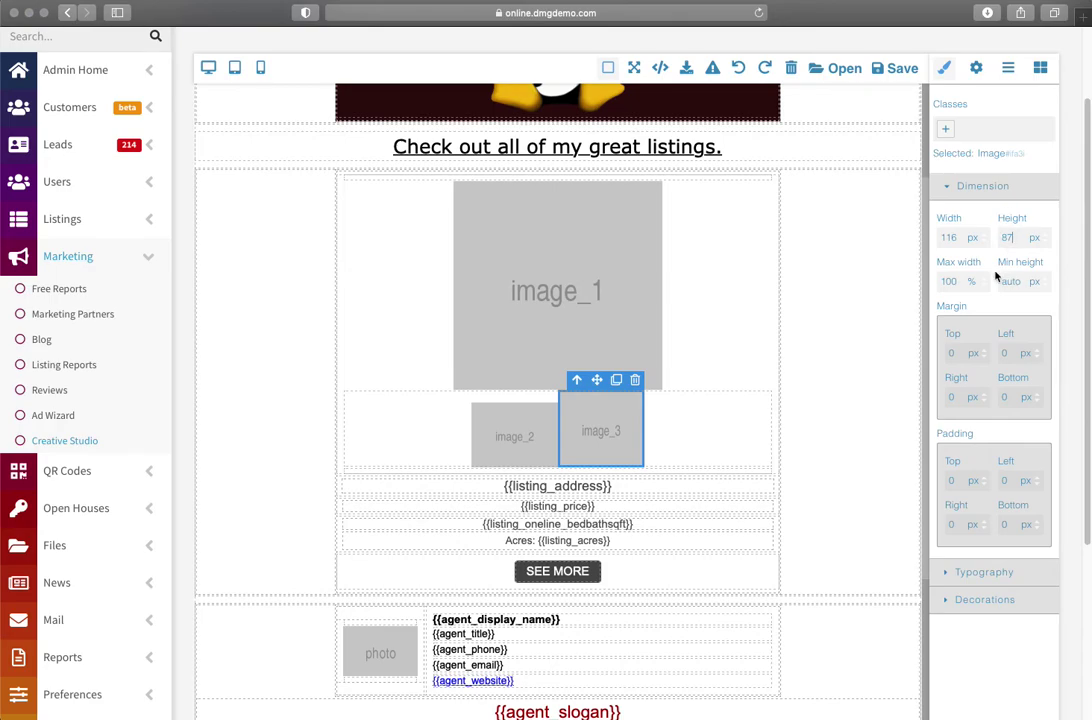
{"action": "left_click", "coordinate": [955, 278]}
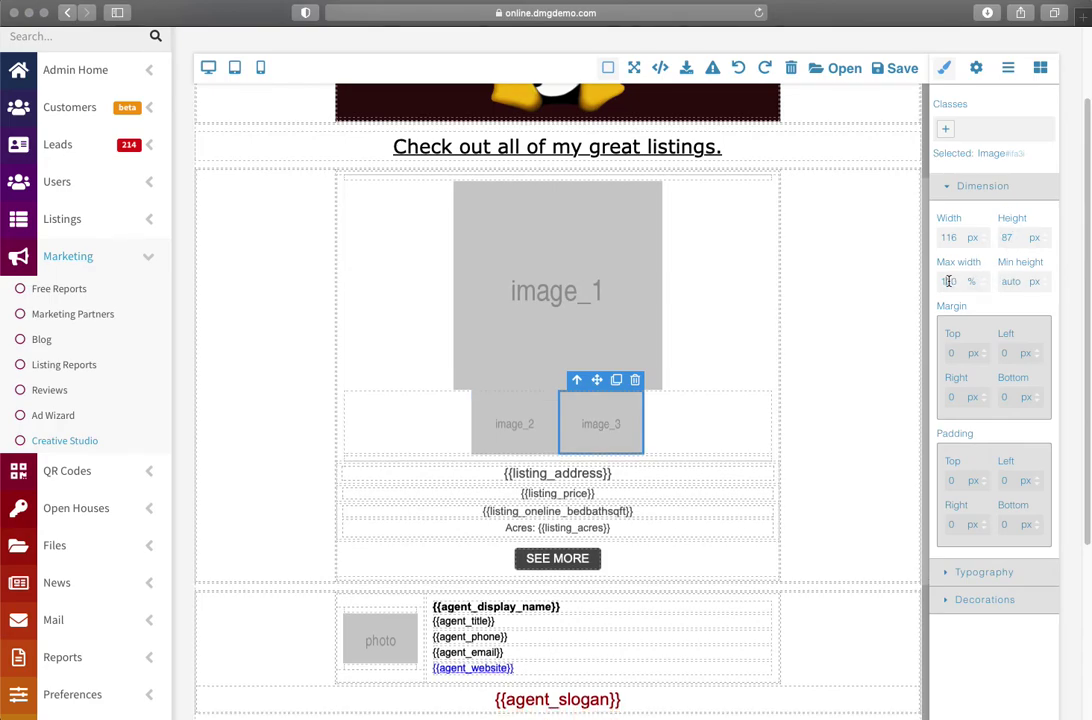
Set the top, left, right and bottom margins of image_2 to 5 px each
{"action": "left_click", "coordinate": [500, 419]}
{"action": "left_click", "coordinate": [602, 419]}
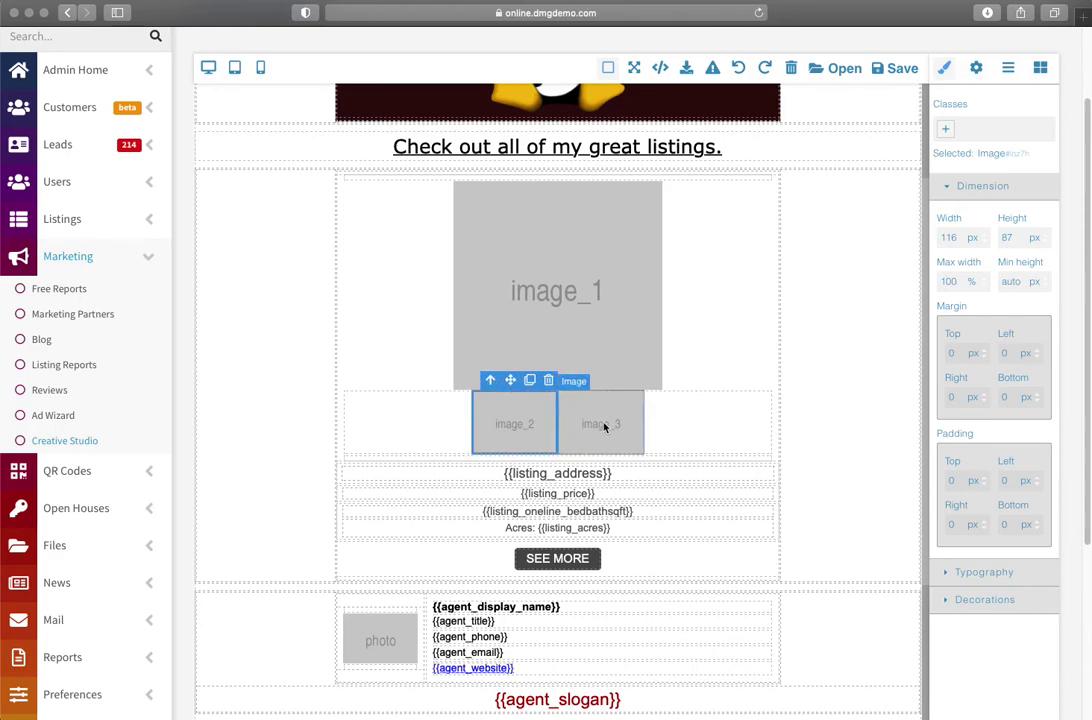
{"action": "left_click", "coordinate": [512, 427]}
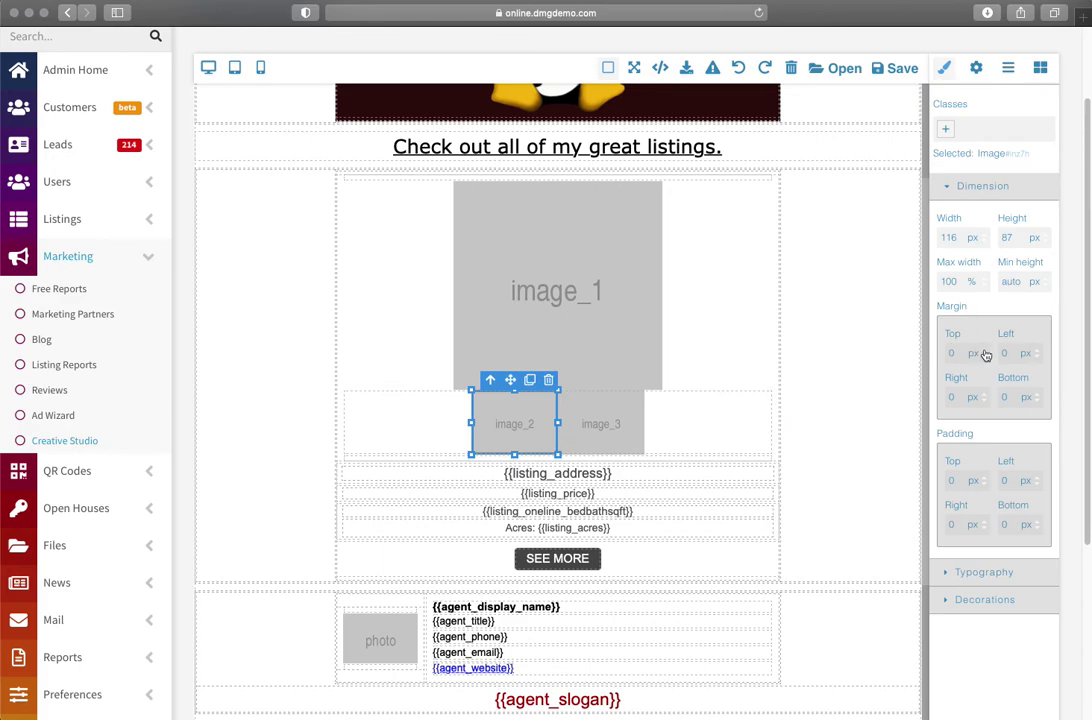
{"action": "left_click", "coordinate": [950, 352]}
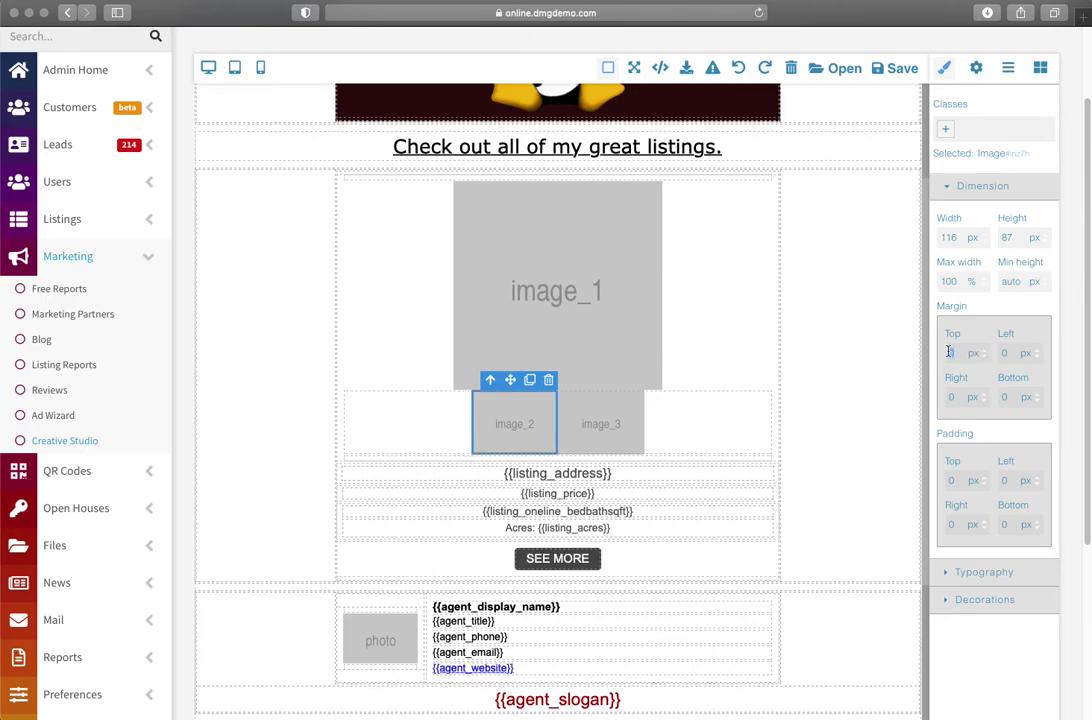
{"action": "type", "text": "5"}
{"action": "left_click", "coordinate": [1014, 352]}
{"action": "type", "text": "5"}
{"action": "left_click", "coordinate": [950, 397]}
{"action": "type", "text": "5"}
{"action": "left_click", "coordinate": [1012, 397]}
{"action": "type", "text": "5"}
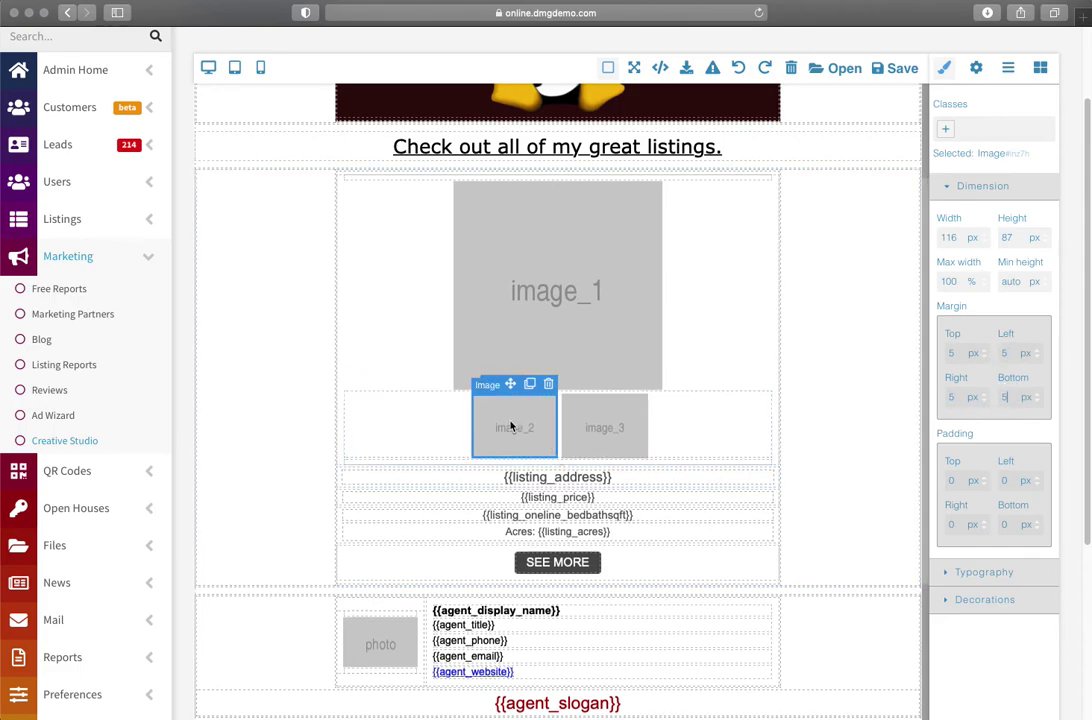
Set the top, left, right and bottom margins of image_3 to 5 px each
{"action": "left_click", "coordinate": [615, 430]}
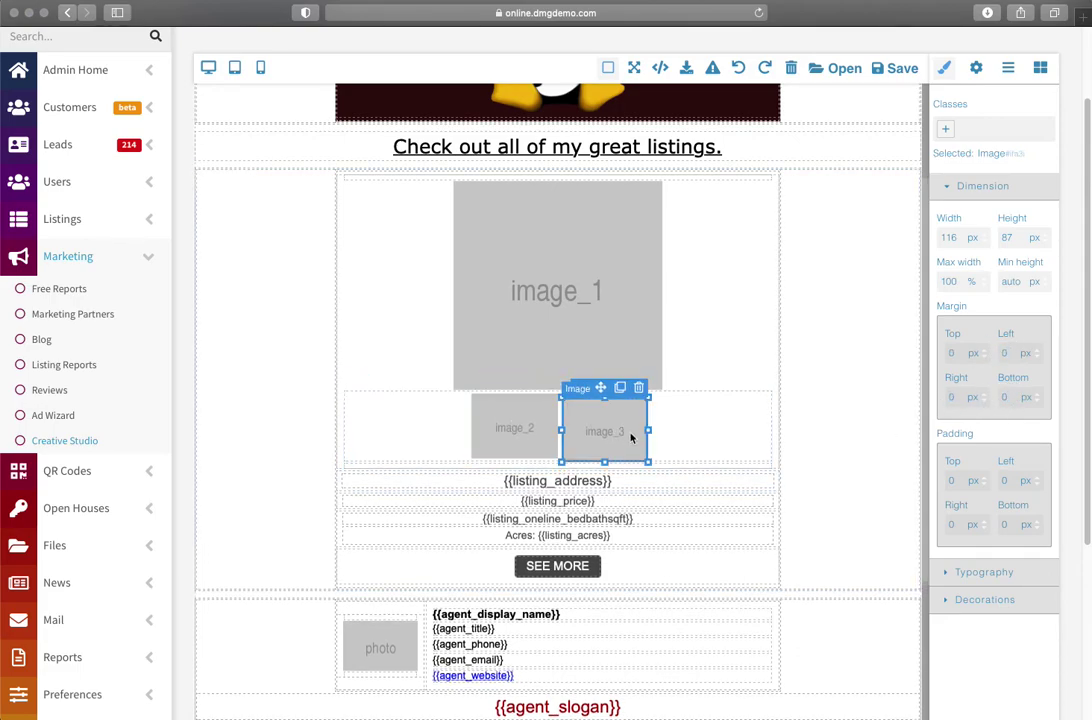
{"action": "left_click", "coordinate": [958, 352]}
{"action": "type", "text": "5"}
{"action": "left_click", "coordinate": [1014, 352]}
{"action": "type", "text": "5"}
{"action": "left_click", "coordinate": [952, 397]}
{"action": "type", "text": "5"}
{"action": "left_click", "coordinate": [1010, 397]}
{"action": "type", "text": "5"}
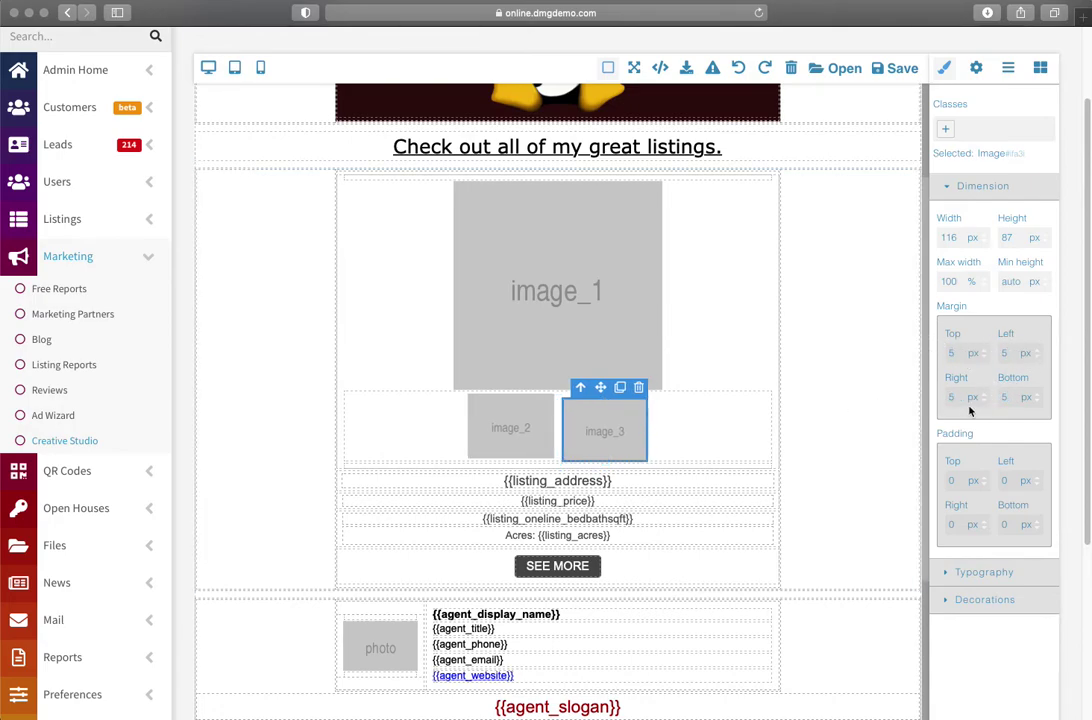
{"action": "left_click", "coordinate": [860, 387]}
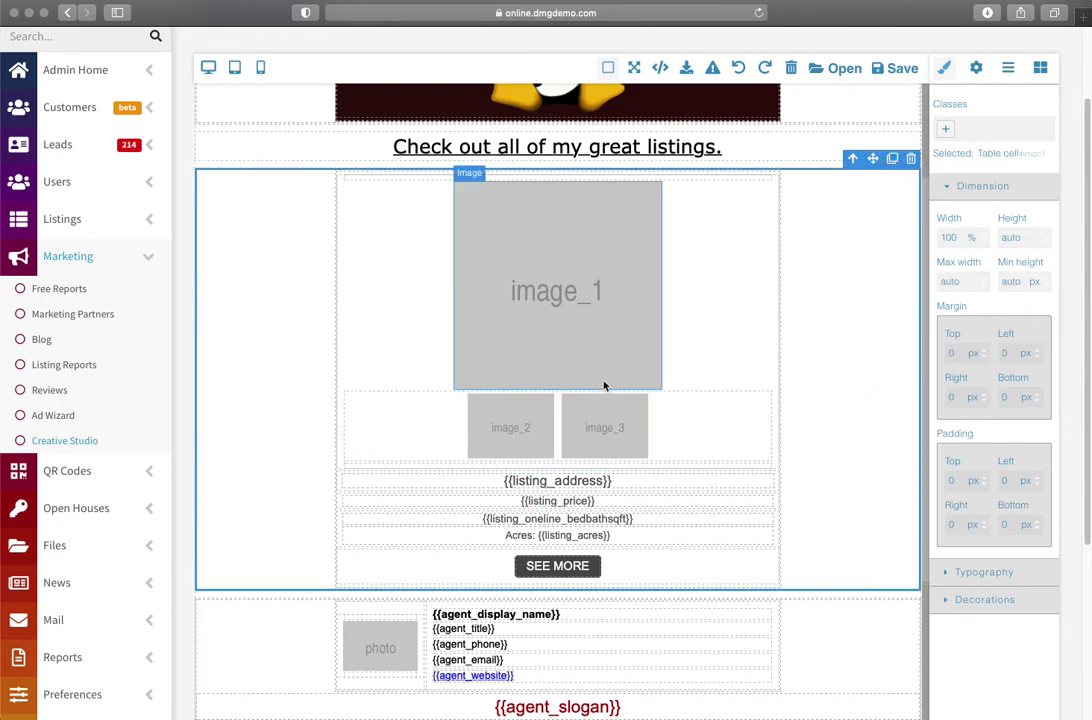
Give the large image_1 placeholder a solid border with a width of 3 px
{"action": "left_click", "coordinate": [541, 314]}
{"action": "scroll", "coordinate": [1002, 383], "scroll_direction": "down", "scroll_amount": 1}
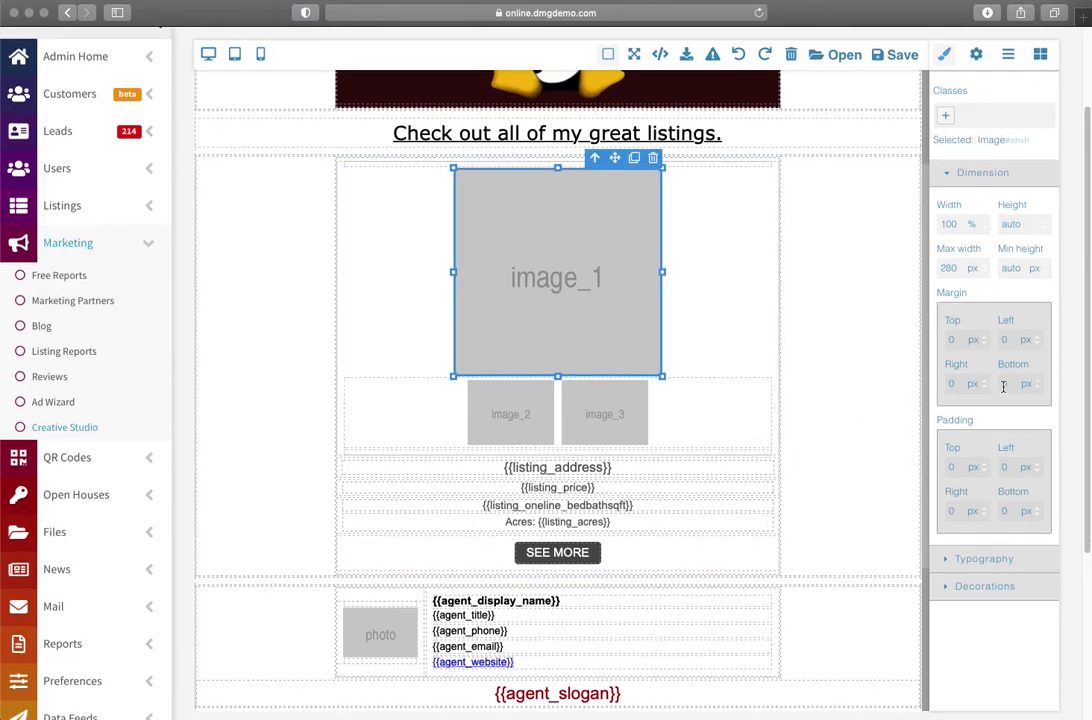
{"action": "left_click", "coordinate": [947, 170]}
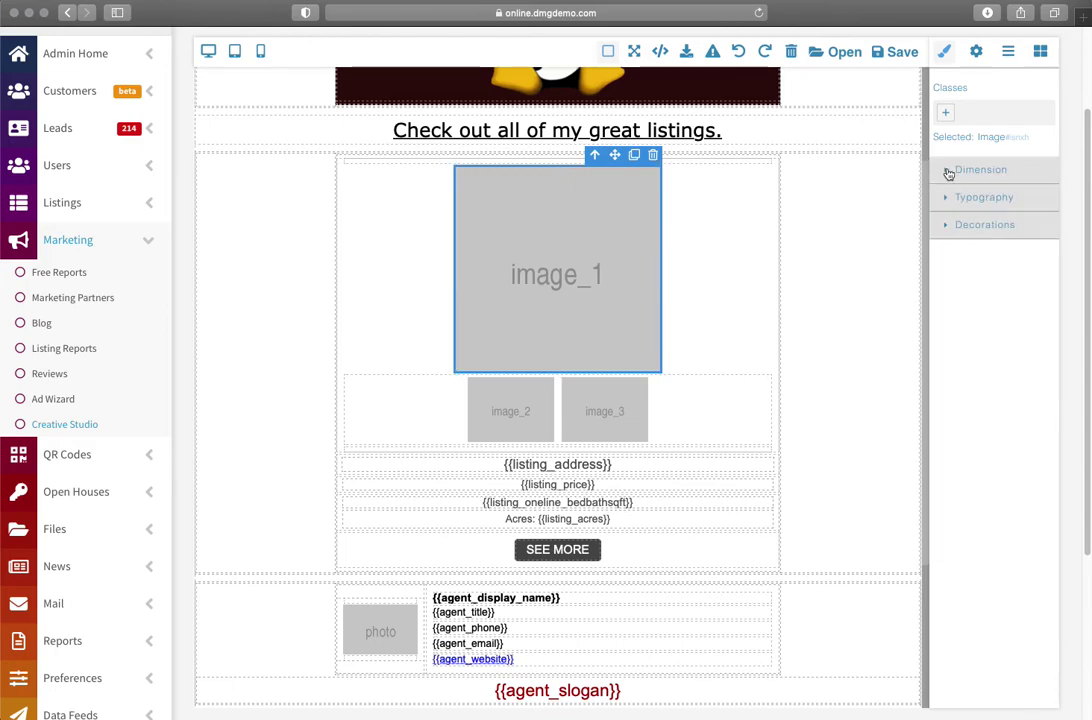
{"action": "left_click", "coordinate": [947, 226]}
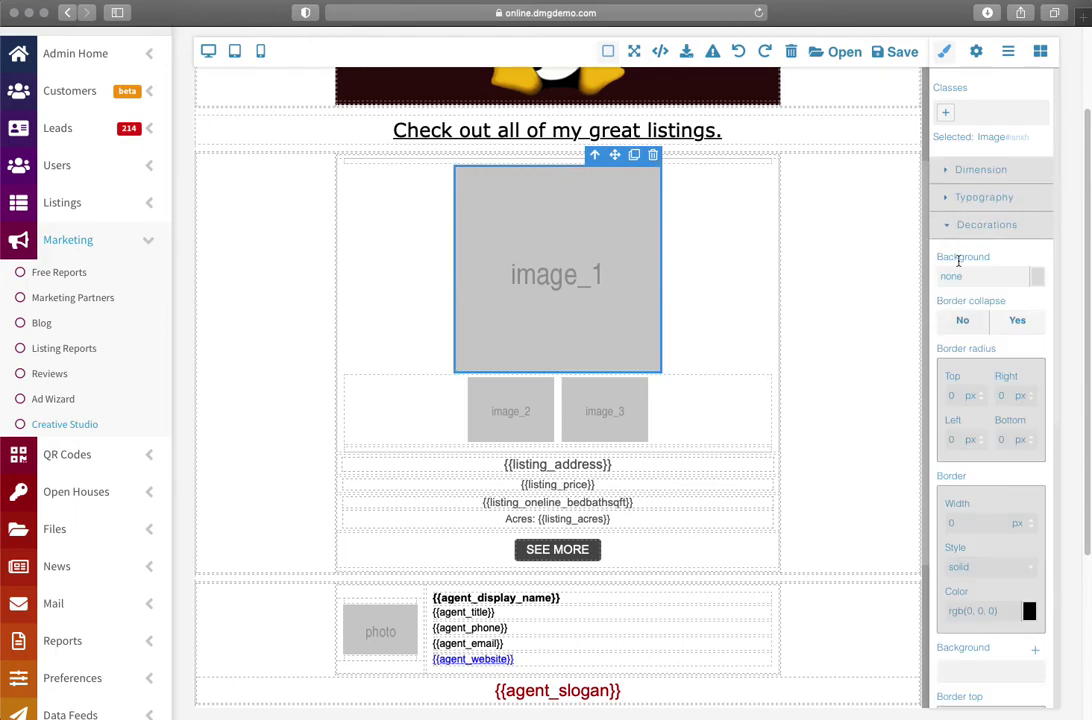
{"action": "scroll", "coordinate": [1001, 368], "scroll_direction": "down", "scroll_amount": 2}
{"action": "scroll", "coordinate": [1003, 366], "scroll_direction": "down", "scroll_amount": 2}
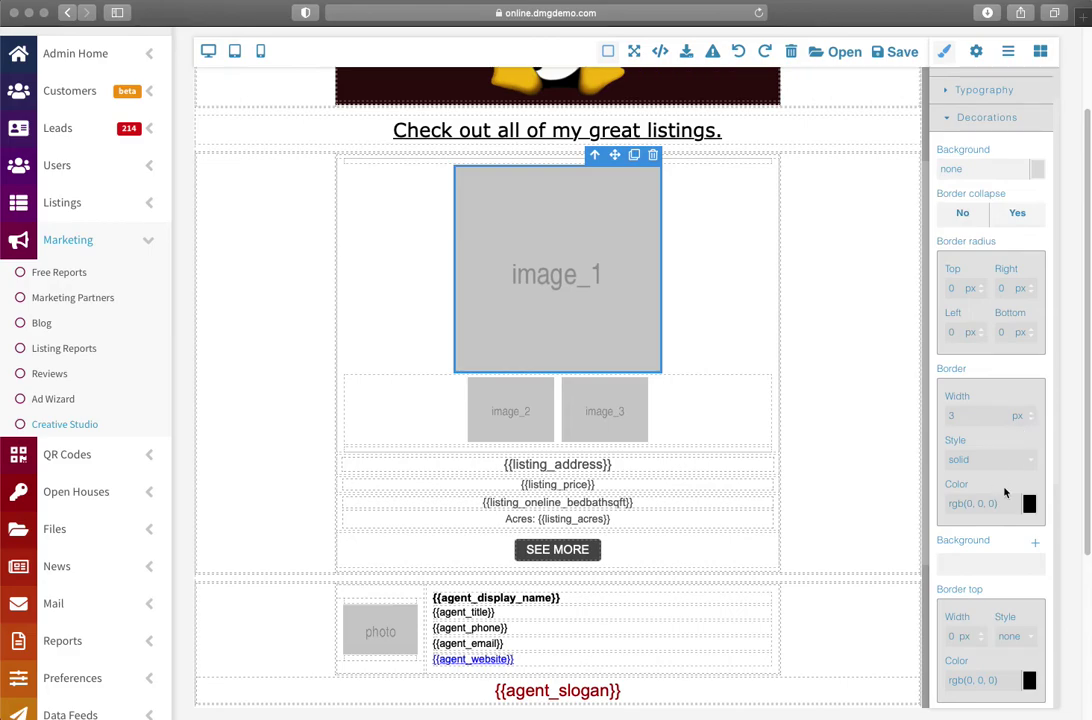
Set the border color of the large image_1 placeholder to the dark maroon #311a1a
{"action": "left_click", "coordinate": [1030, 505]}
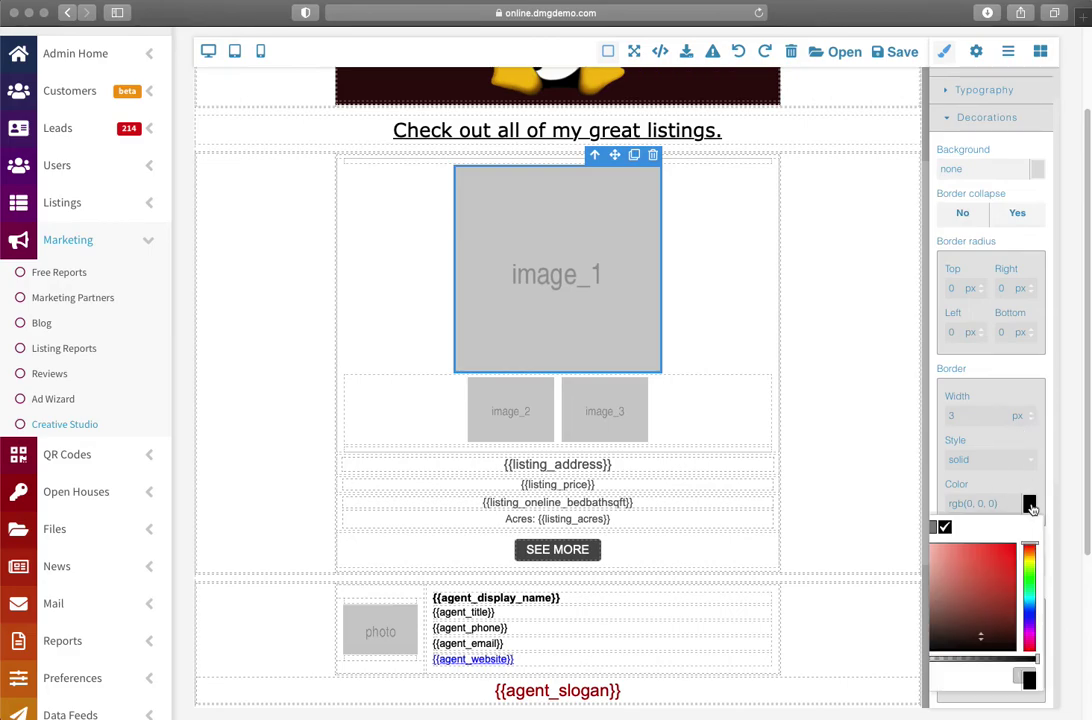
{"action": "left_click_drag", "start_coordinate": [950, 632], "coordinate": [935, 629]}
{"action": "left_click", "coordinate": [1030, 505]}
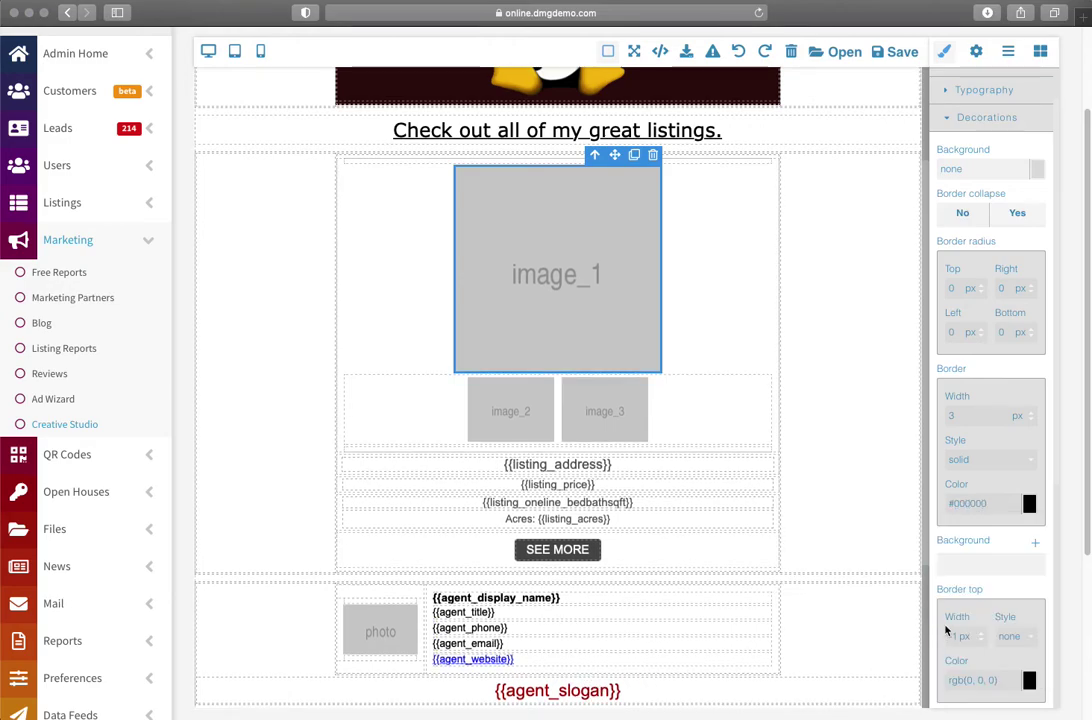
{"action": "left_click", "coordinate": [1030, 505]}
{"action": "left_click", "coordinate": [955, 632]}
{"action": "left_click_drag", "start_coordinate": [955, 632], "coordinate": [967, 631]}
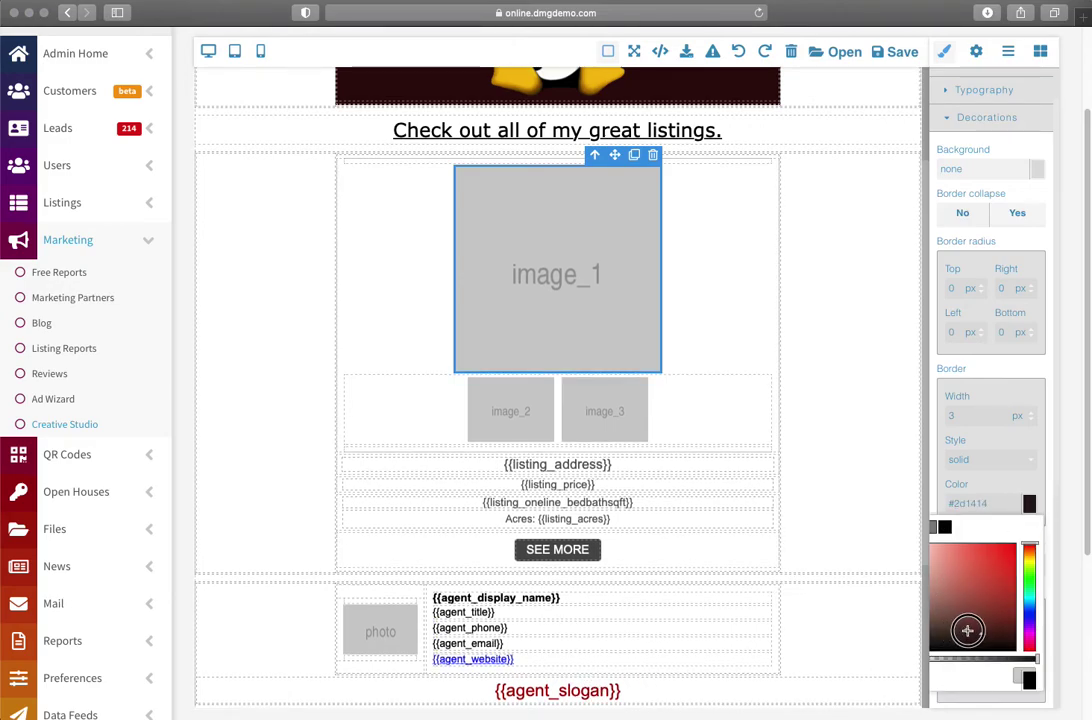
{"action": "left_click", "coordinate": [945, 527]}
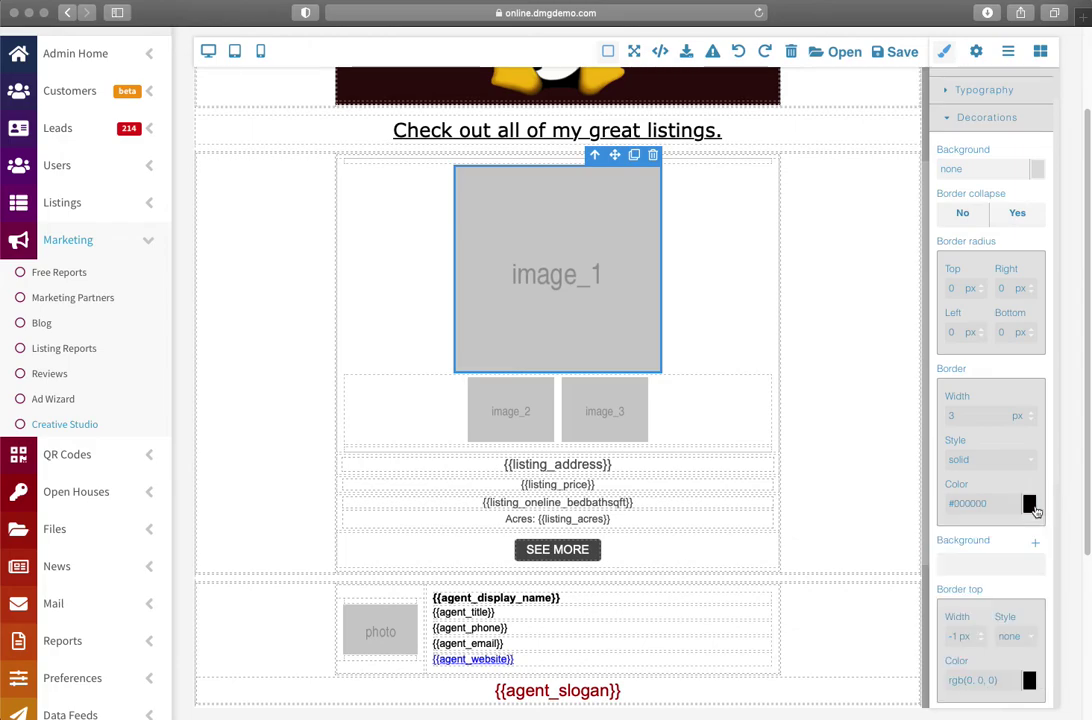
{"action": "left_click", "coordinate": [1030, 505]}
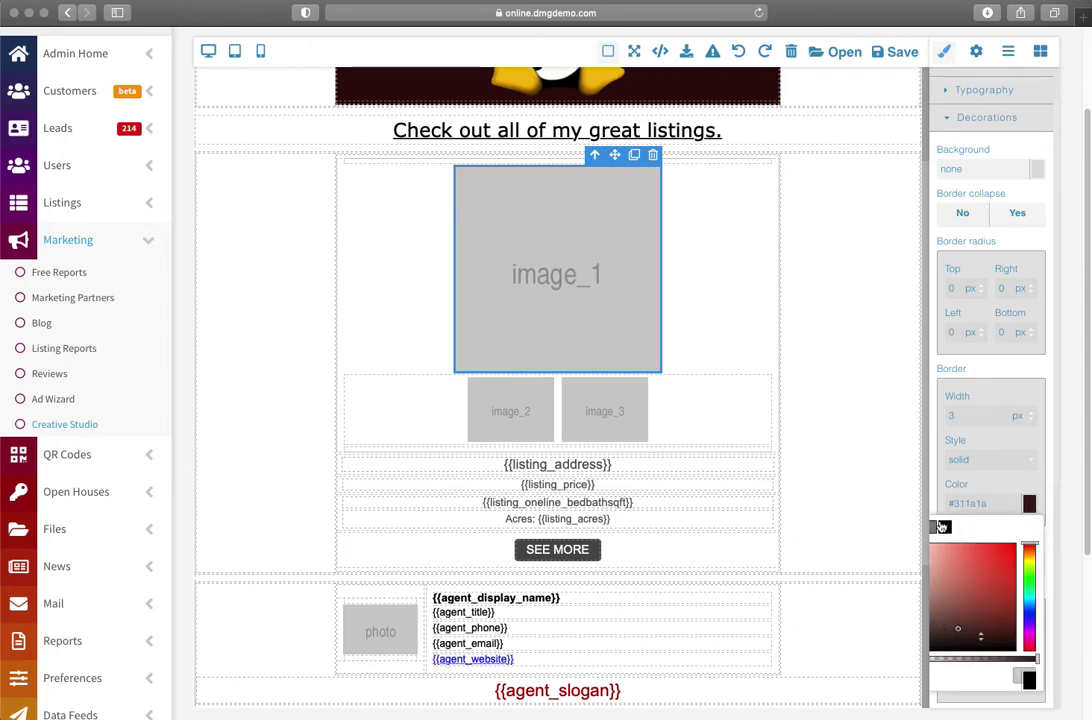
{"action": "left_click", "coordinate": [802, 449]}
{"action": "left_click", "coordinate": [585, 258]}
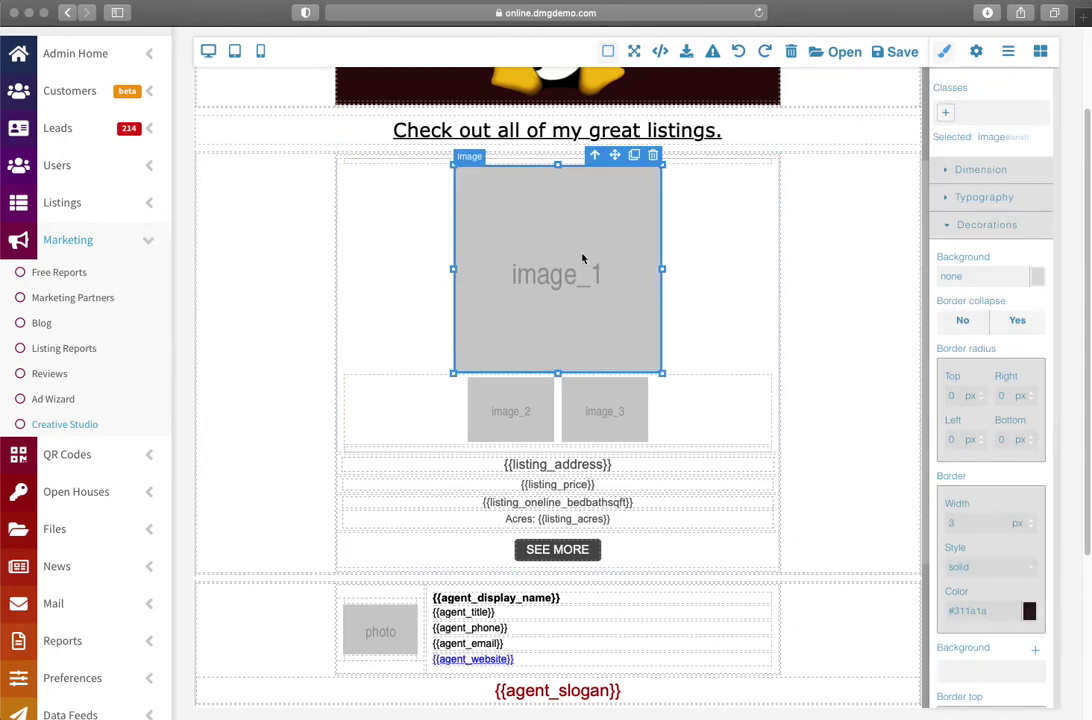
Copy image_1's border color and give image_2 a visible solid border in the same #311a1a
{"action": "scroll", "coordinate": [985, 515], "scroll_direction": "down", "scroll_amount": 1}
{"action": "left_click", "coordinate": [978, 545]}
{"action": "key", "text": "super+c"}
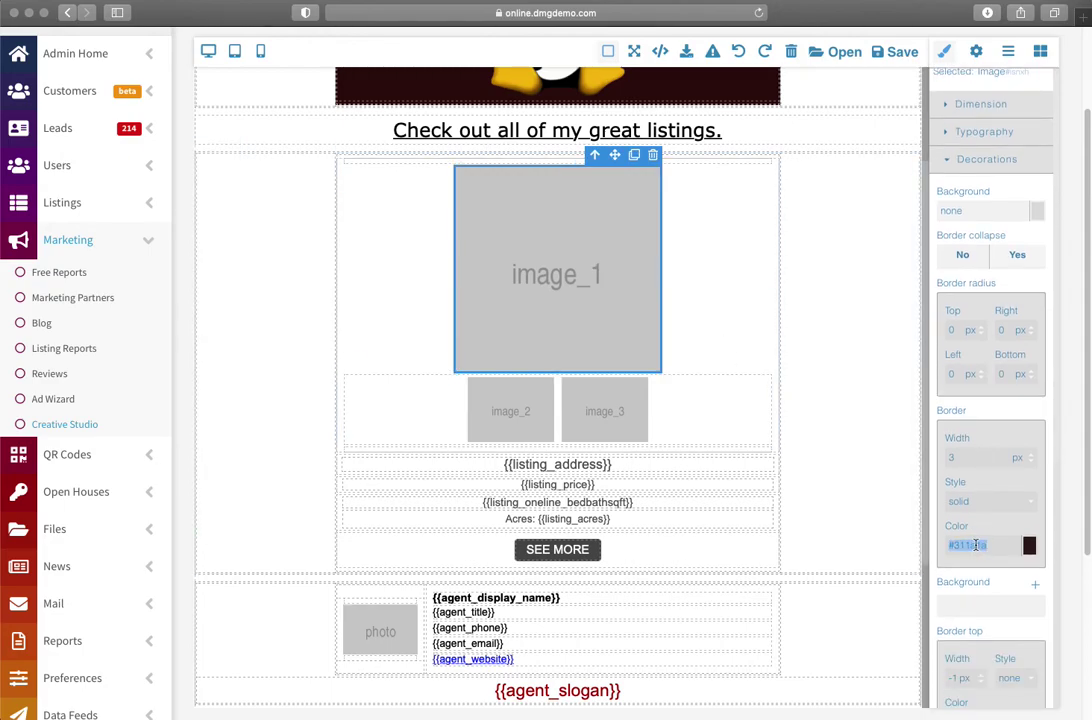
{"action": "left_click", "coordinate": [518, 405]}
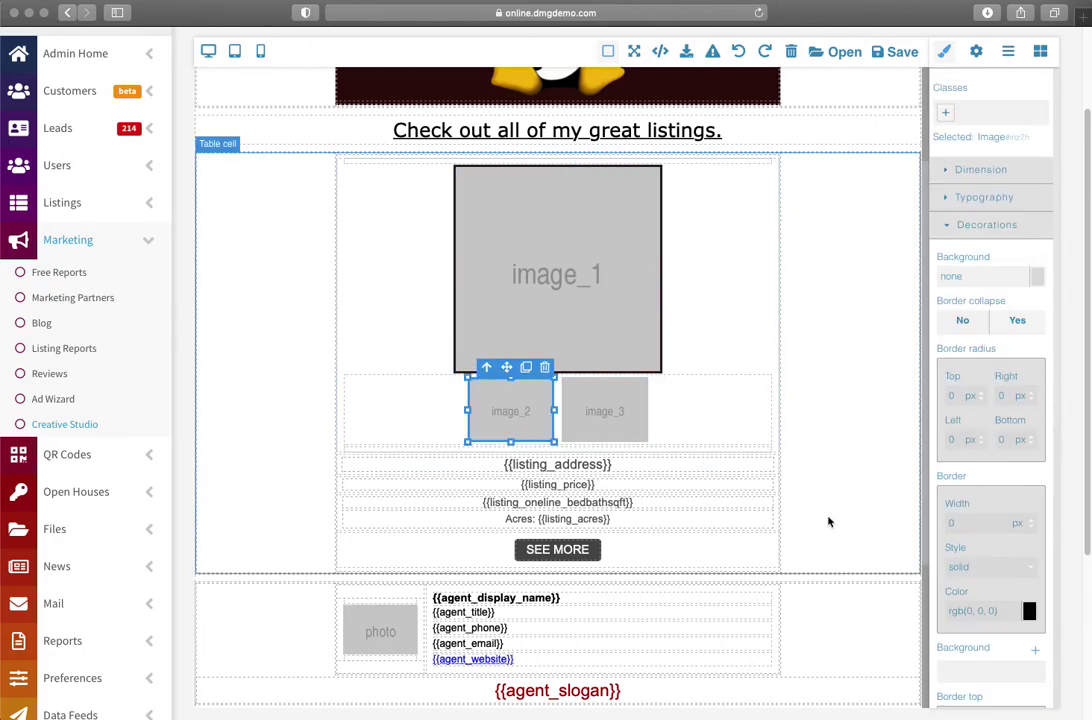
{"action": "left_click", "coordinate": [967, 612]}
{"action": "key", "text": "super+v"}
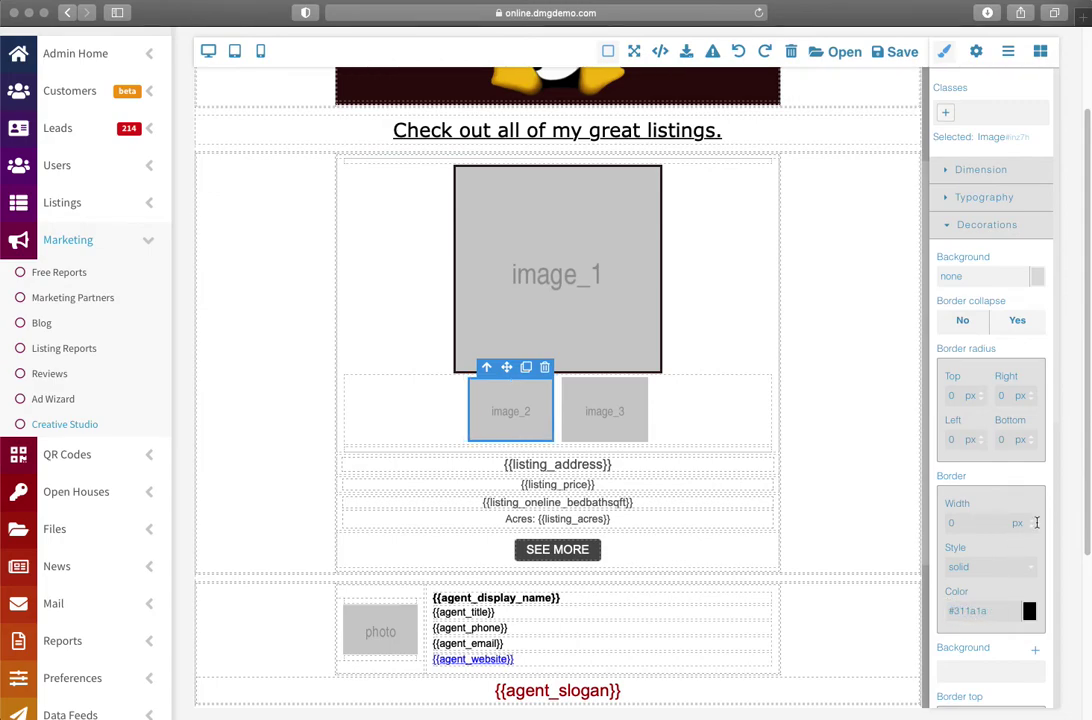
Give image_3 a visible solid border using the copied color #311a1a
{"action": "left_click", "coordinate": [617, 411]}
{"action": "left_click", "coordinate": [963, 610]}
{"action": "key", "text": "super+v"}
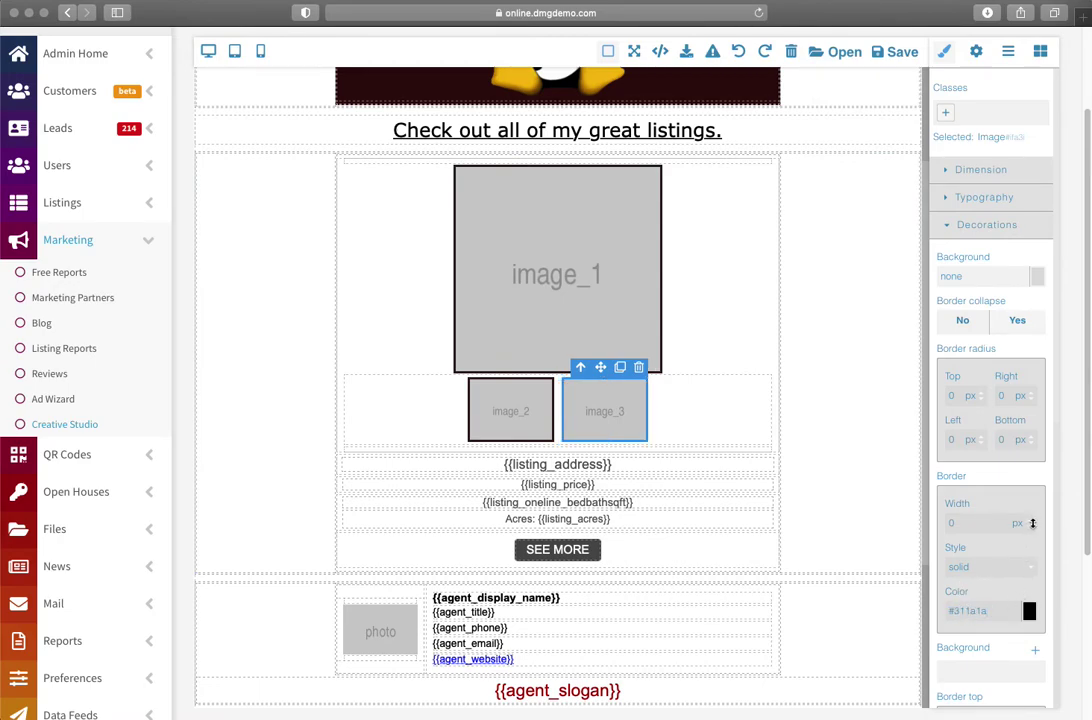
{"action": "left_click", "coordinate": [755, 415]}
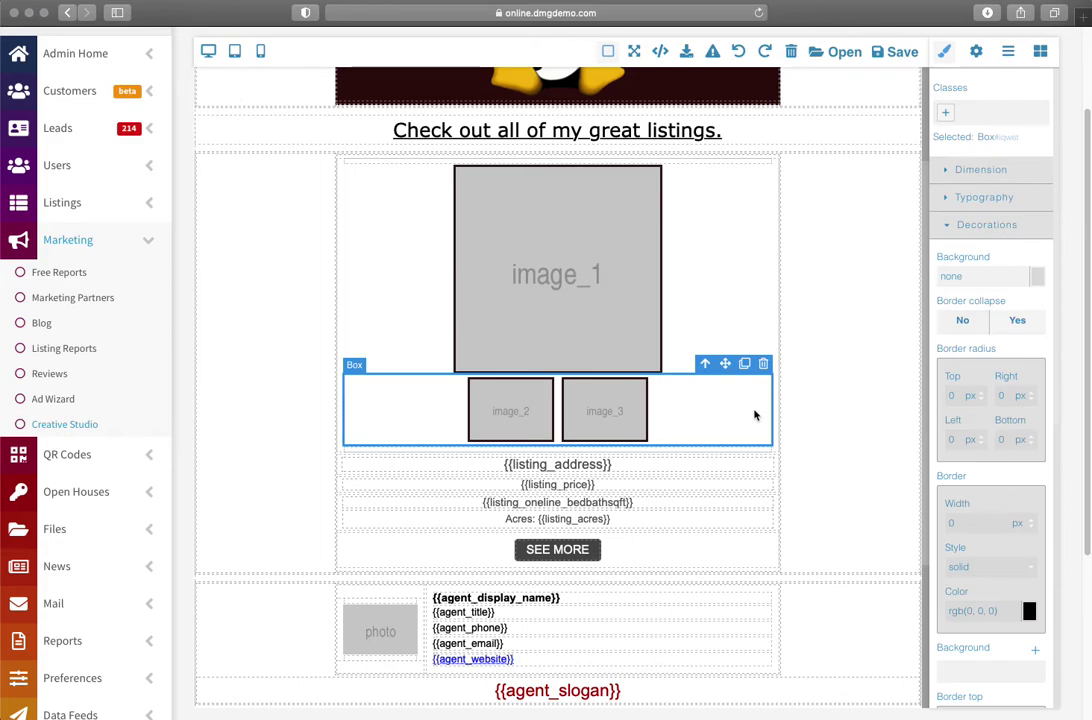
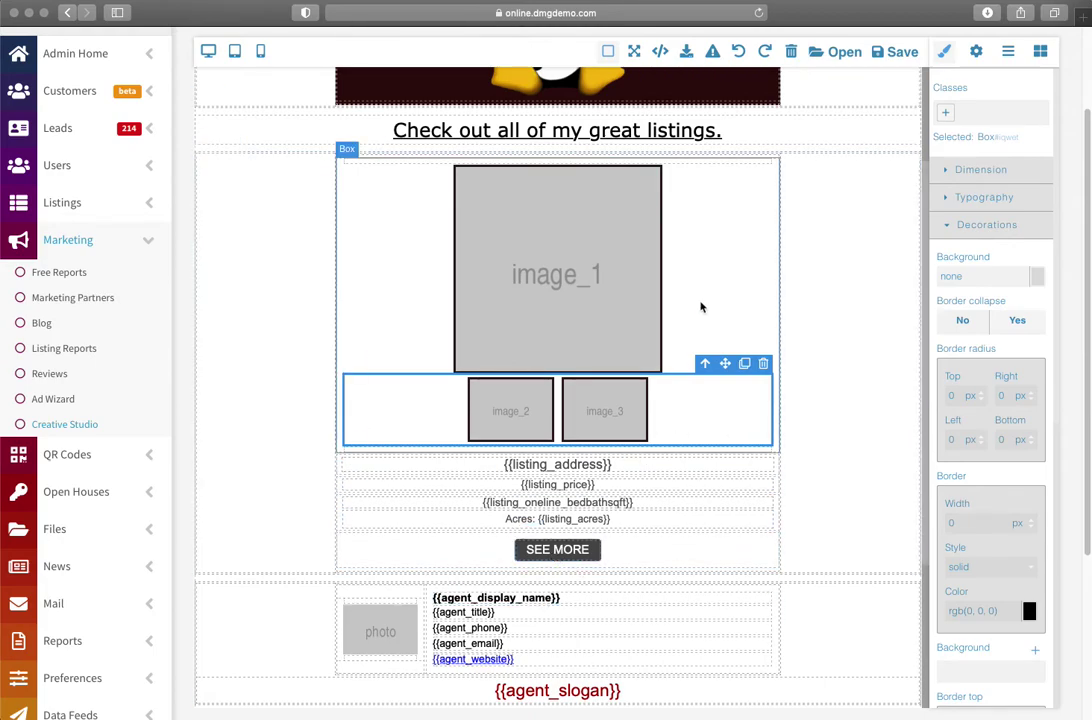
Review the whole design from the header image through the listing section to the agent slogan
{"action": "left_click", "coordinate": [298, 367]}
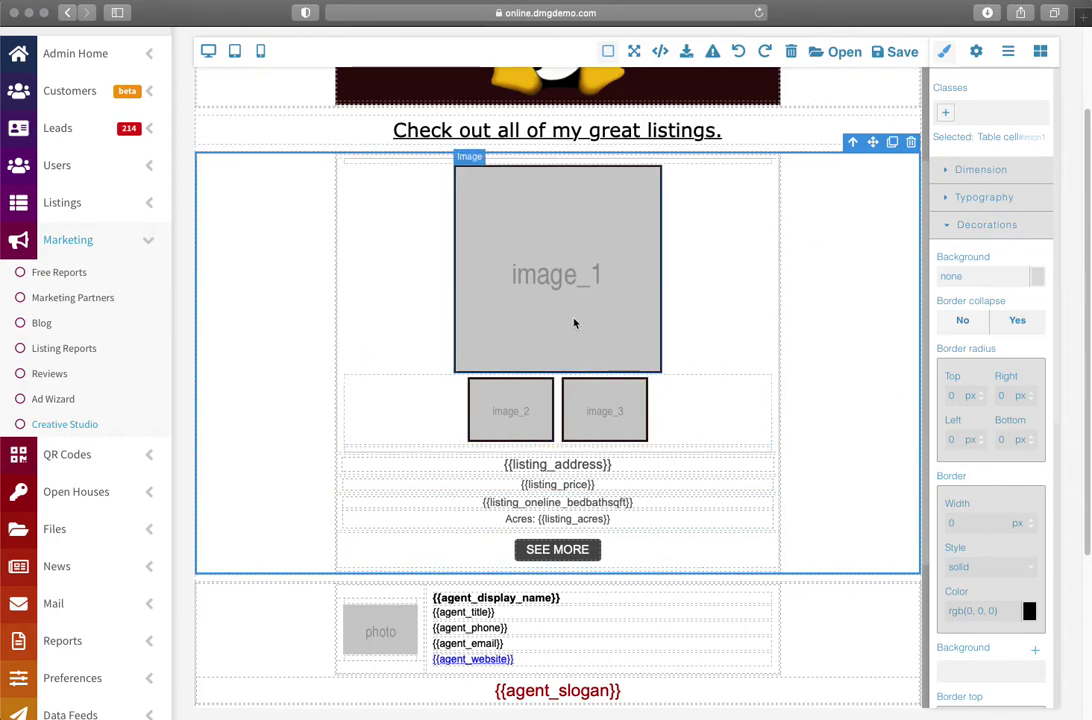
{"action": "scroll", "coordinate": [790, 385], "scroll_direction": "up", "scroll_amount": 2}
{"action": "scroll", "coordinate": [846, 427], "scroll_direction": "down", "scroll_amount": 2}
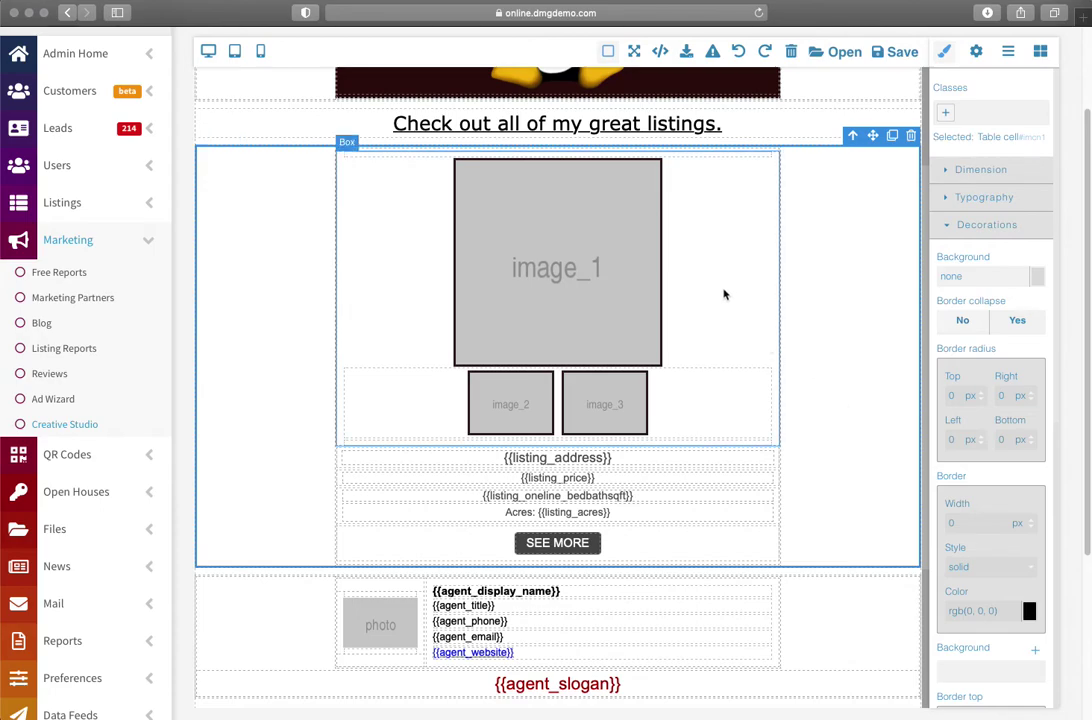
{"action": "scroll", "coordinate": [725, 294], "scroll_direction": "down", "scroll_amount": 5}
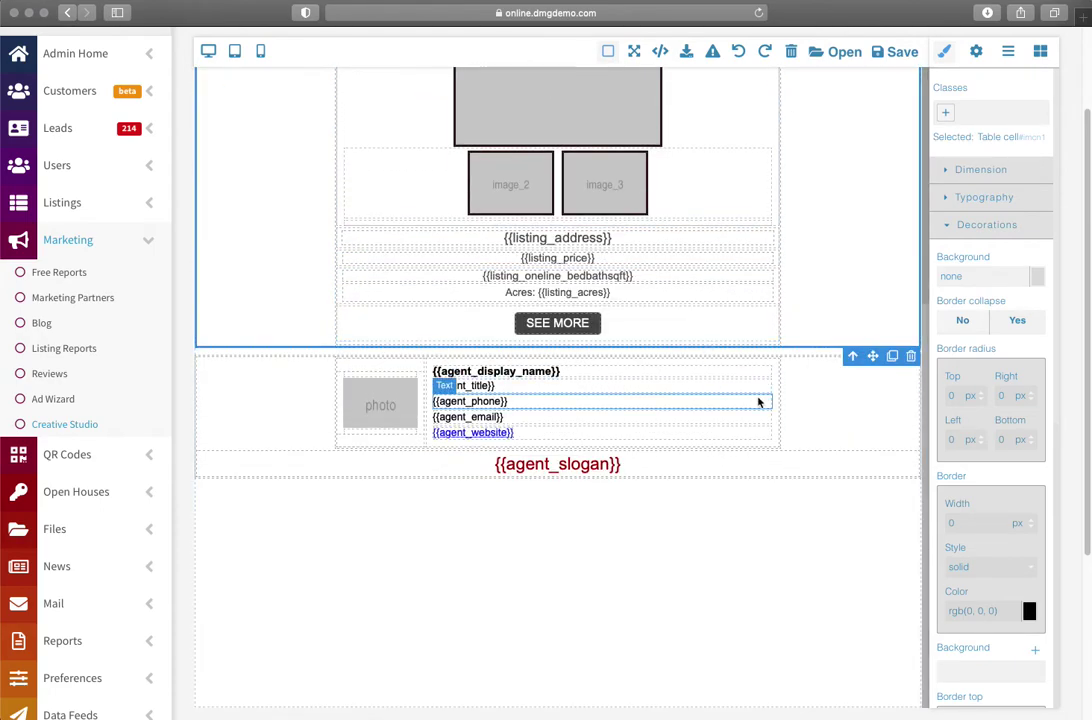
{"action": "left_click", "coordinate": [695, 467]}
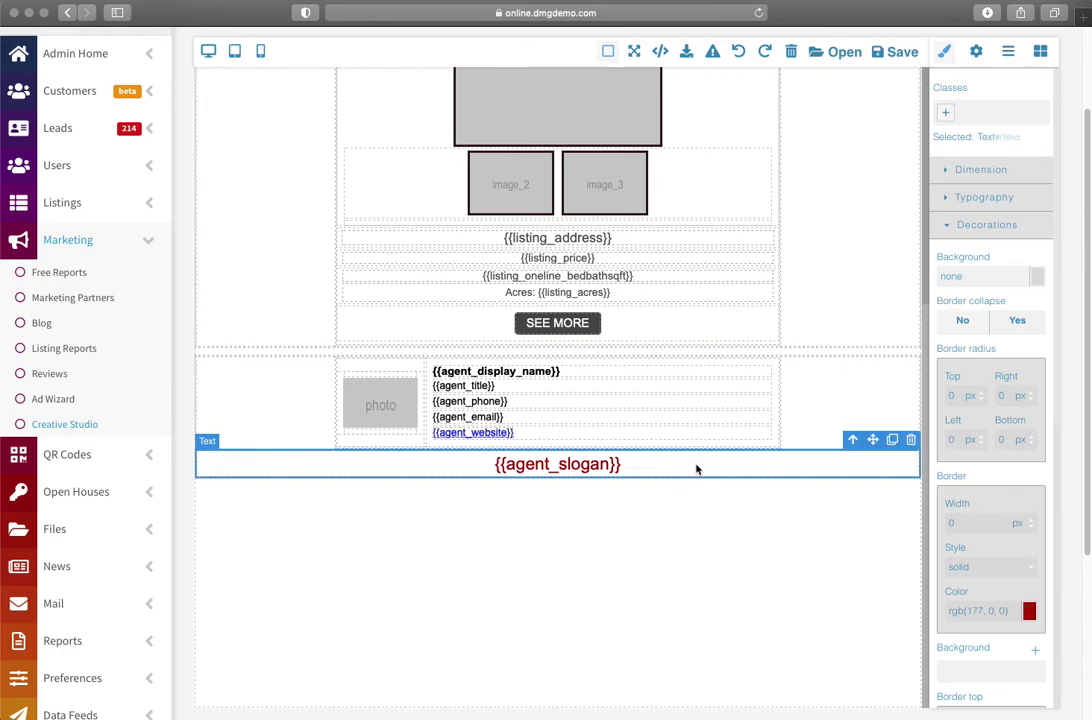
{"action": "scroll", "coordinate": [831, 441], "scroll_direction": "up", "scroll_amount": 6}
{"action": "left_click", "coordinate": [940, 349]}
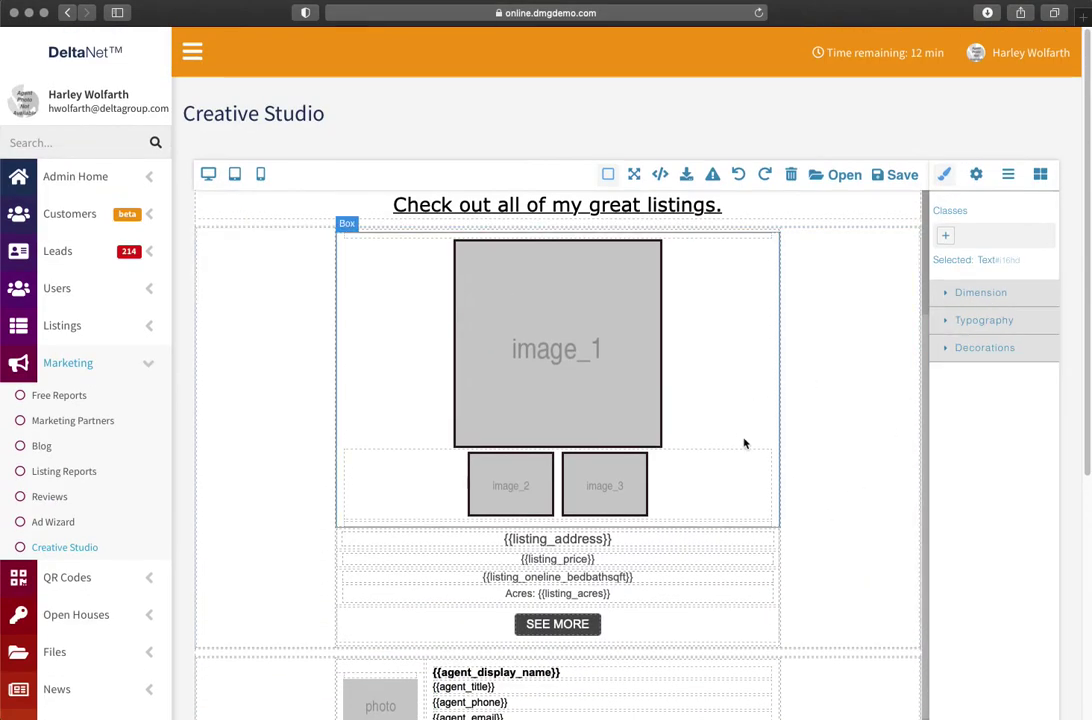
{"action": "scroll", "coordinate": [790, 450], "scroll_direction": "down", "scroll_amount": 4}
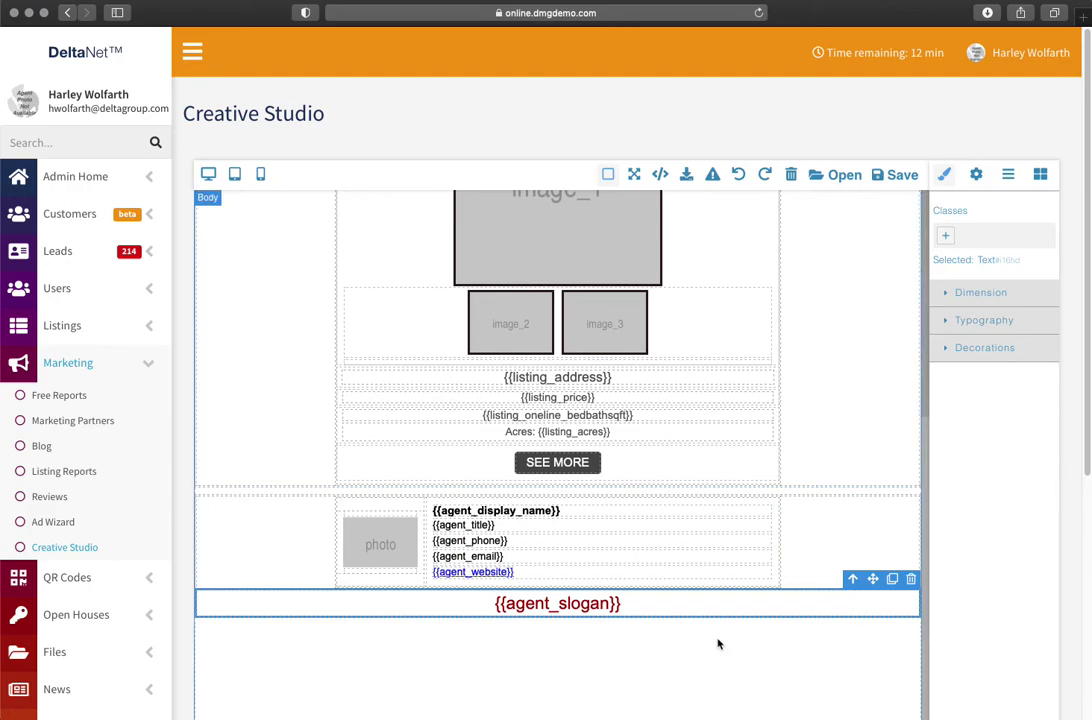
{"action": "scroll", "coordinate": [851, 485], "scroll_direction": "up", "scroll_amount": 8}
{"action": "scroll", "coordinate": [853, 499], "scroll_direction": "down", "scroll_amount": 8}
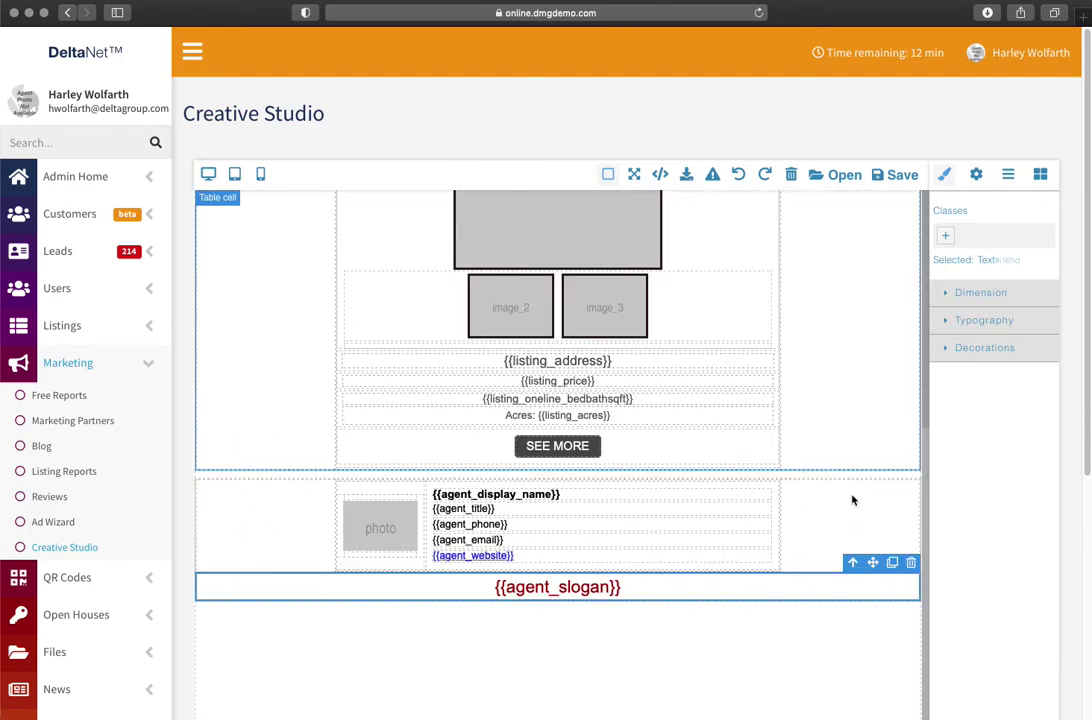
Insert a testimonial row module between the listing section and the agent section
{"action": "left_click", "coordinate": [1040, 149]}
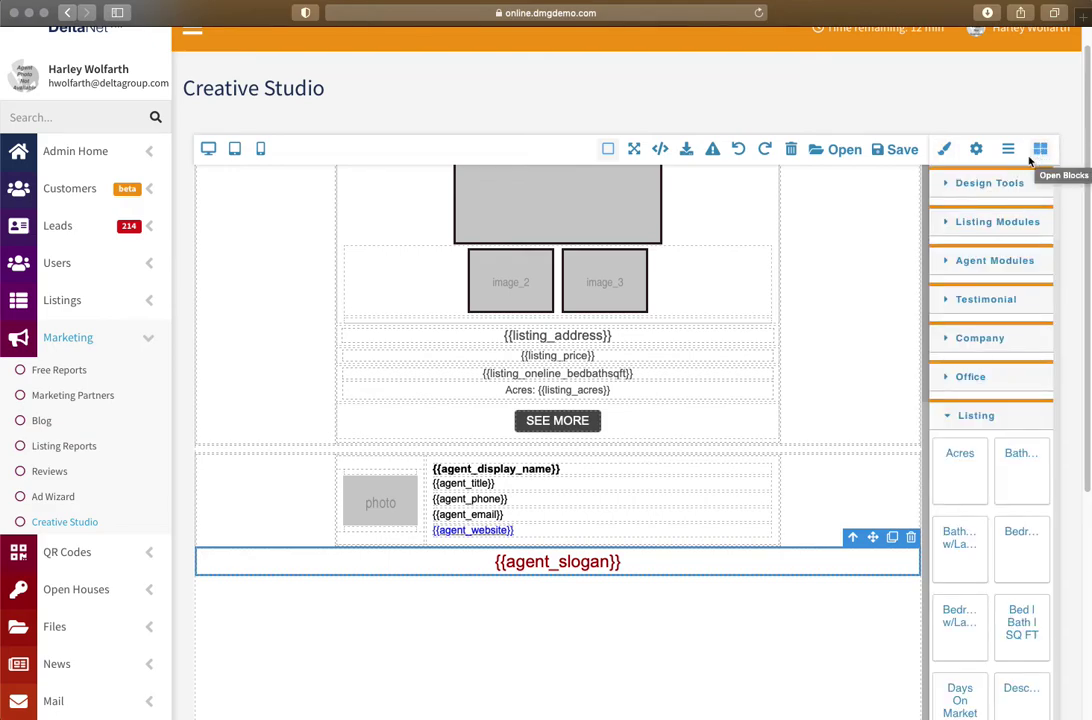
{"action": "left_click", "coordinate": [946, 416]}
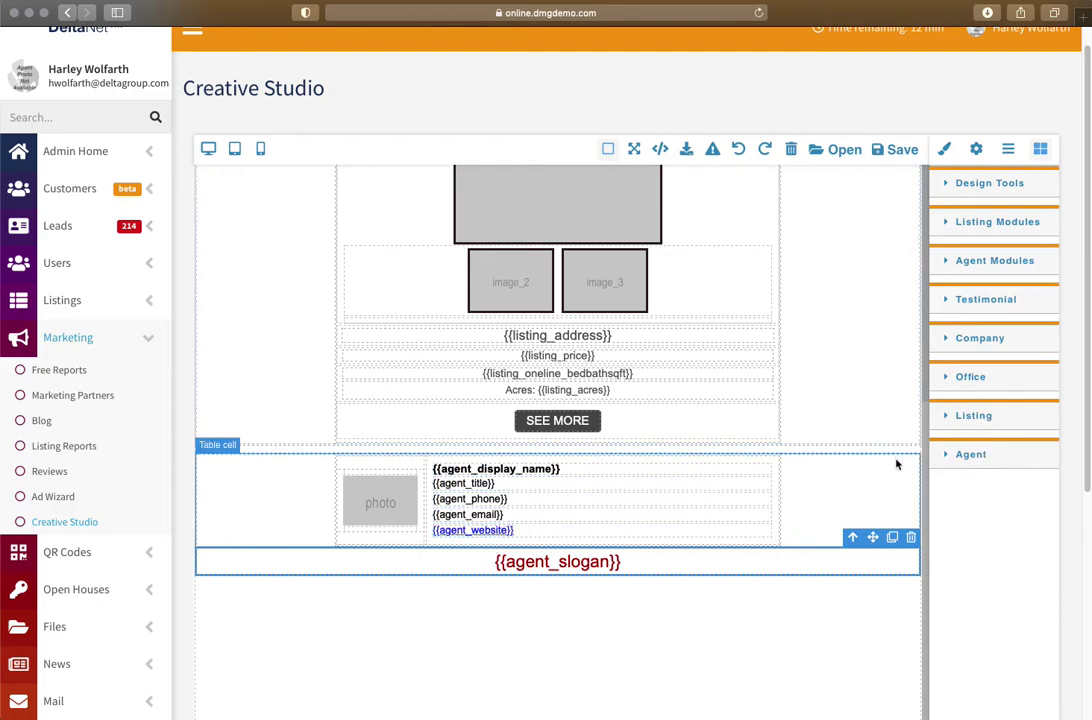
{"action": "left_click", "coordinate": [948, 302]}
{"action": "scroll", "coordinate": [944, 298], "scroll_direction": "down", "scroll_amount": 2}
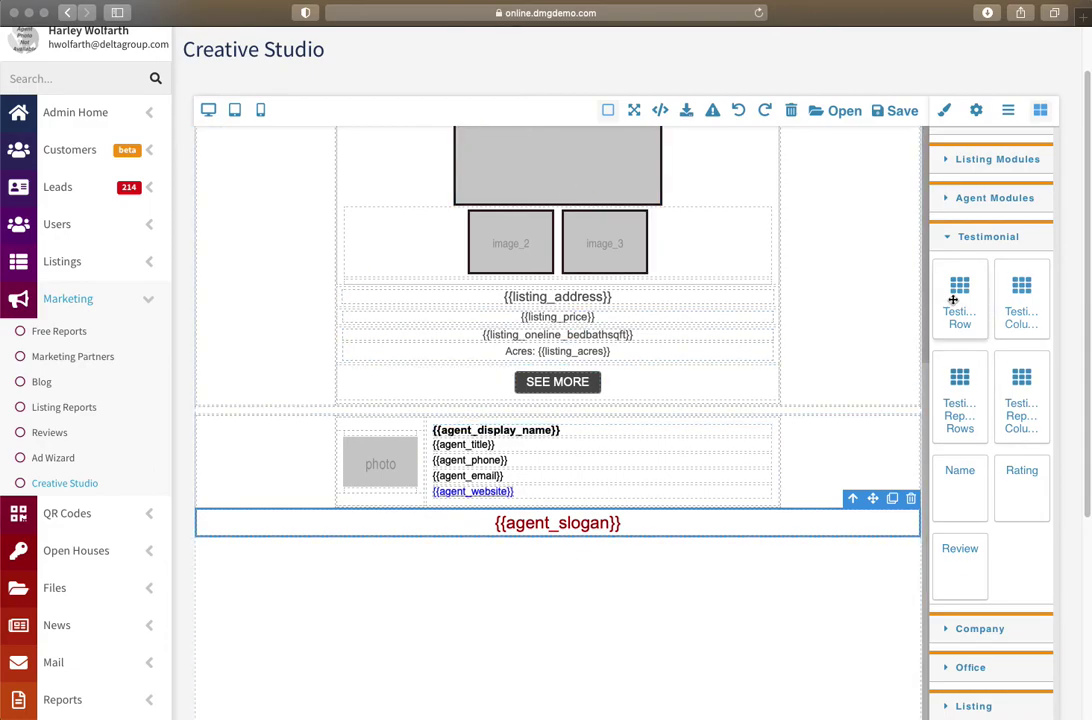
{"action": "left_click_drag", "start_coordinate": [960, 286], "coordinate": [653, 408]}
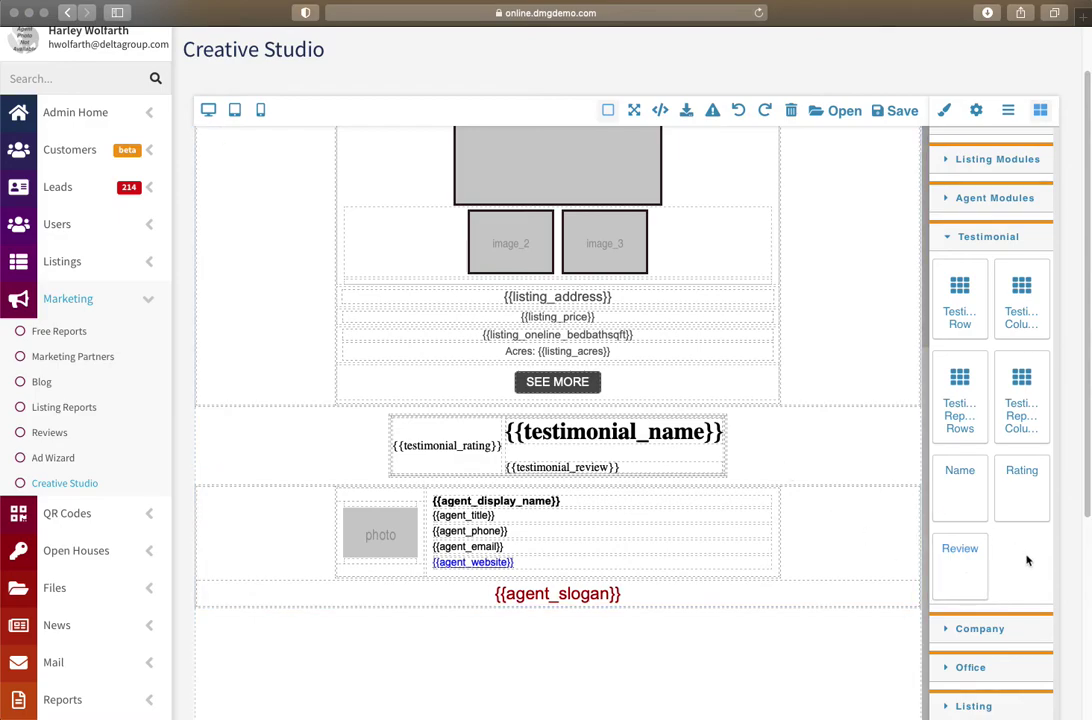
{"action": "left_click", "coordinate": [957, 237]}
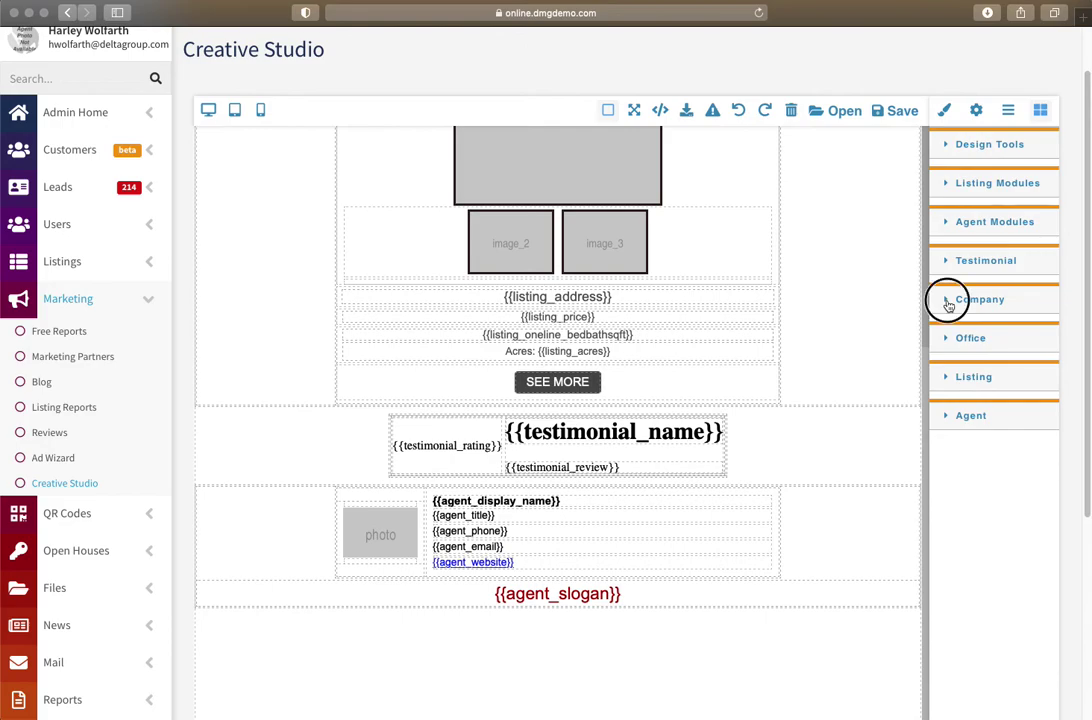
Add the company name, phone and full address blocks beneath the penguin image in the dark header box
{"action": "left_click", "coordinate": [948, 301]}
{"action": "scroll", "coordinate": [665, 407], "scroll_direction": "down", "scroll_amount": 1}
{"action": "scroll", "coordinate": [670, 409], "scroll_direction": "up", "scroll_amount": 10}
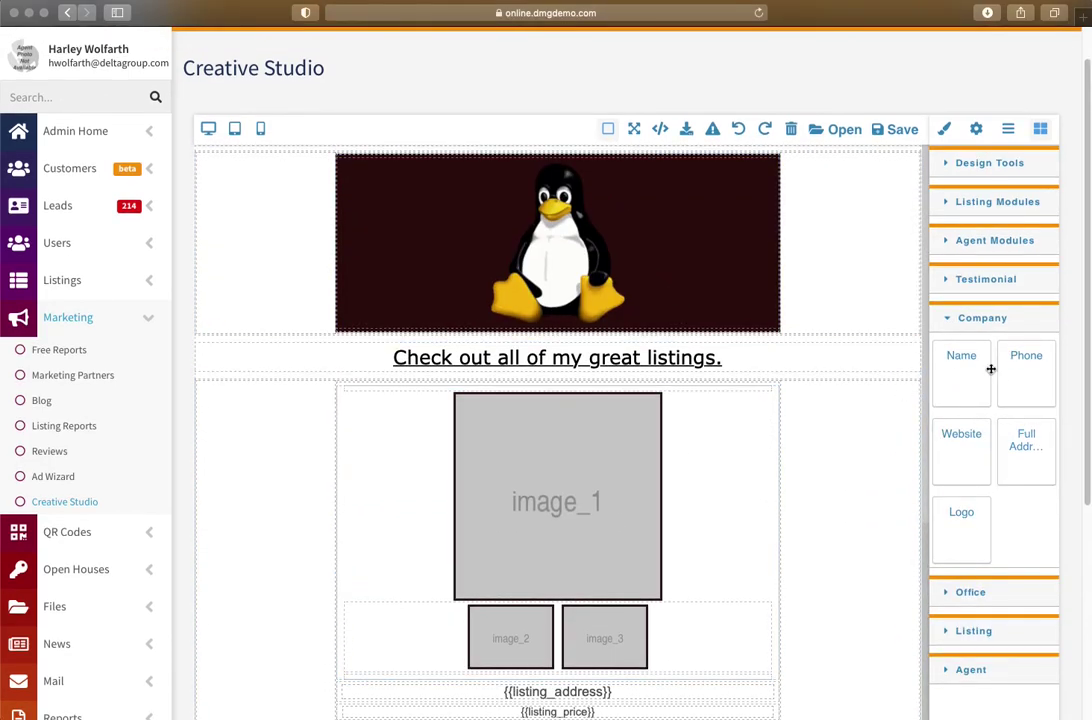
{"action": "left_click_drag", "start_coordinate": [977, 363], "coordinate": [670, 324]}
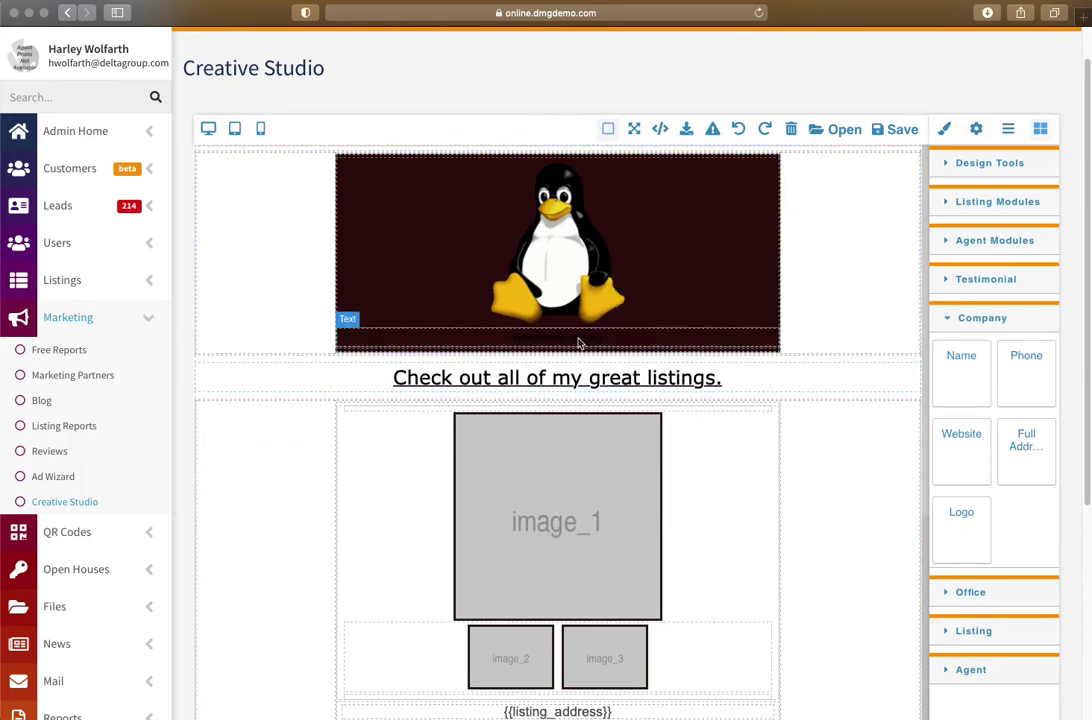
{"action": "left_click_drag", "start_coordinate": [1041, 394], "coordinate": [651, 349]}
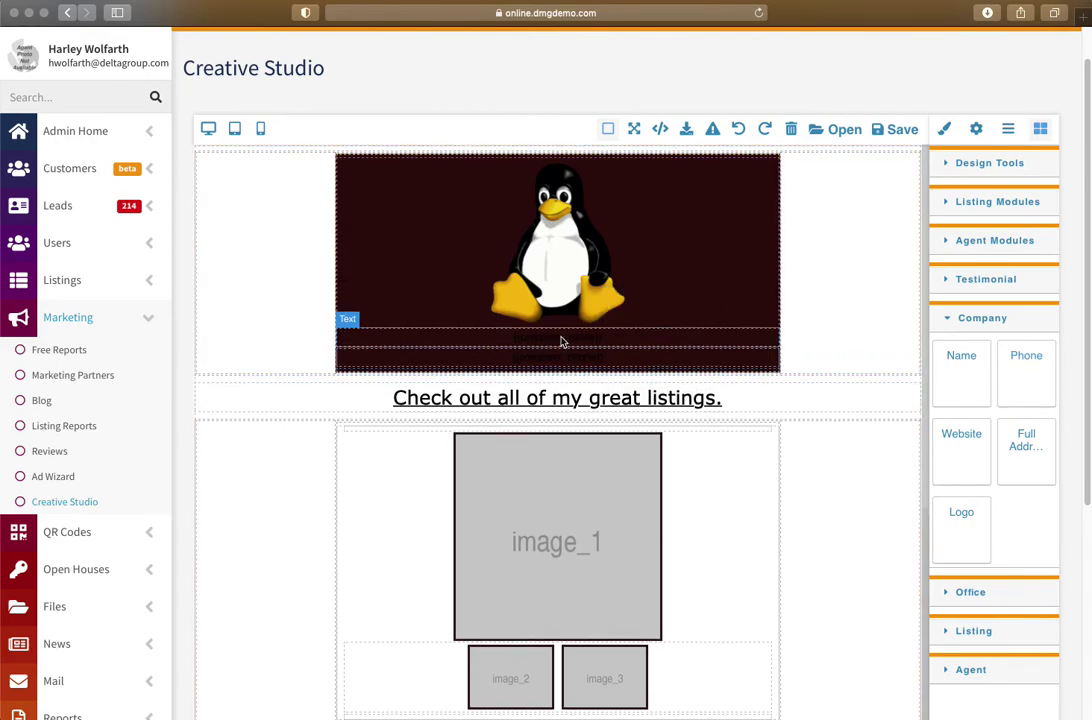
{"action": "left_click_drag", "start_coordinate": [1036, 464], "coordinate": [612, 362]}
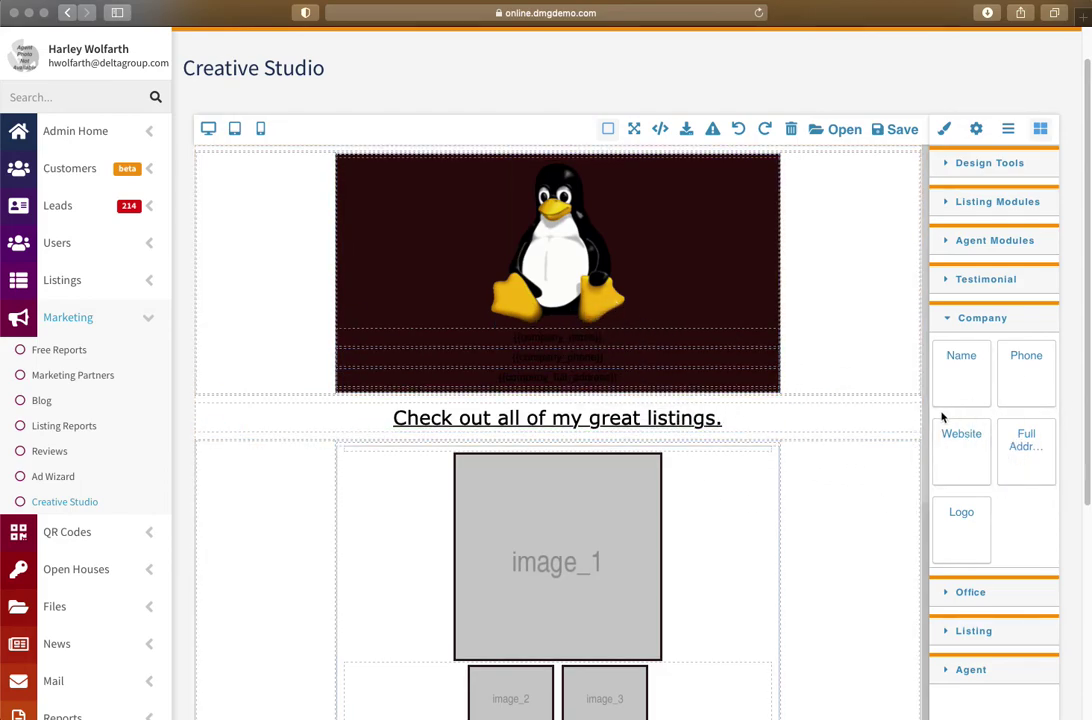
Set the font color of the {{company_name}} line in the header to white, #ffffff
{"action": "left_click", "coordinate": [551, 348]}
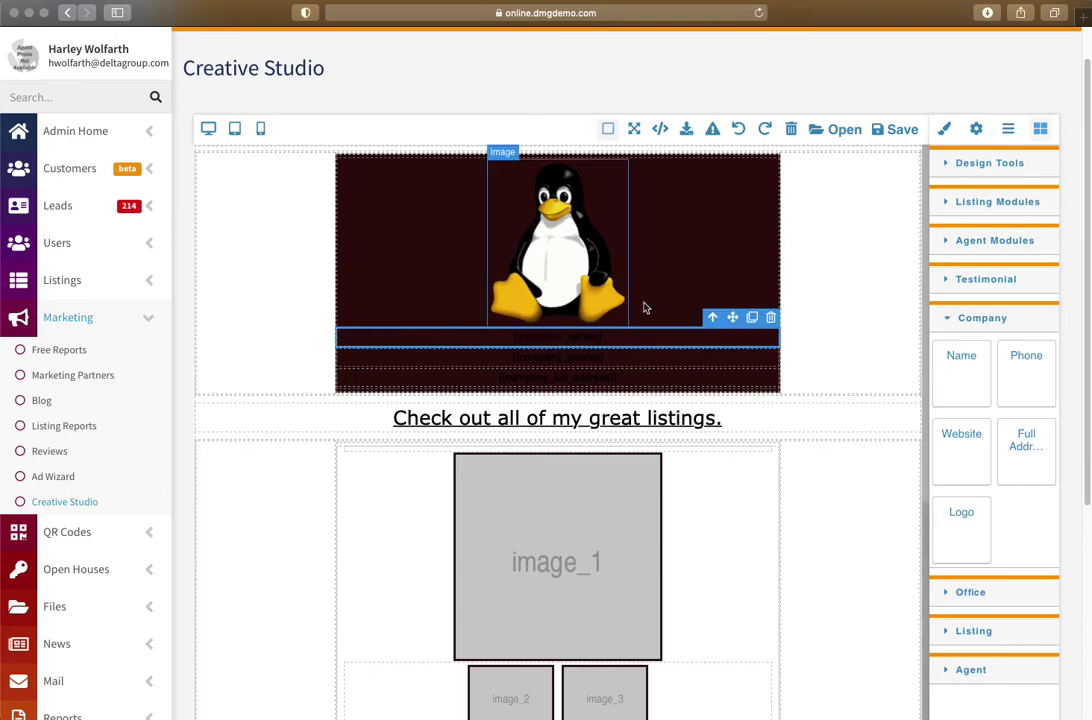
{"action": "left_click", "coordinate": [945, 130]}
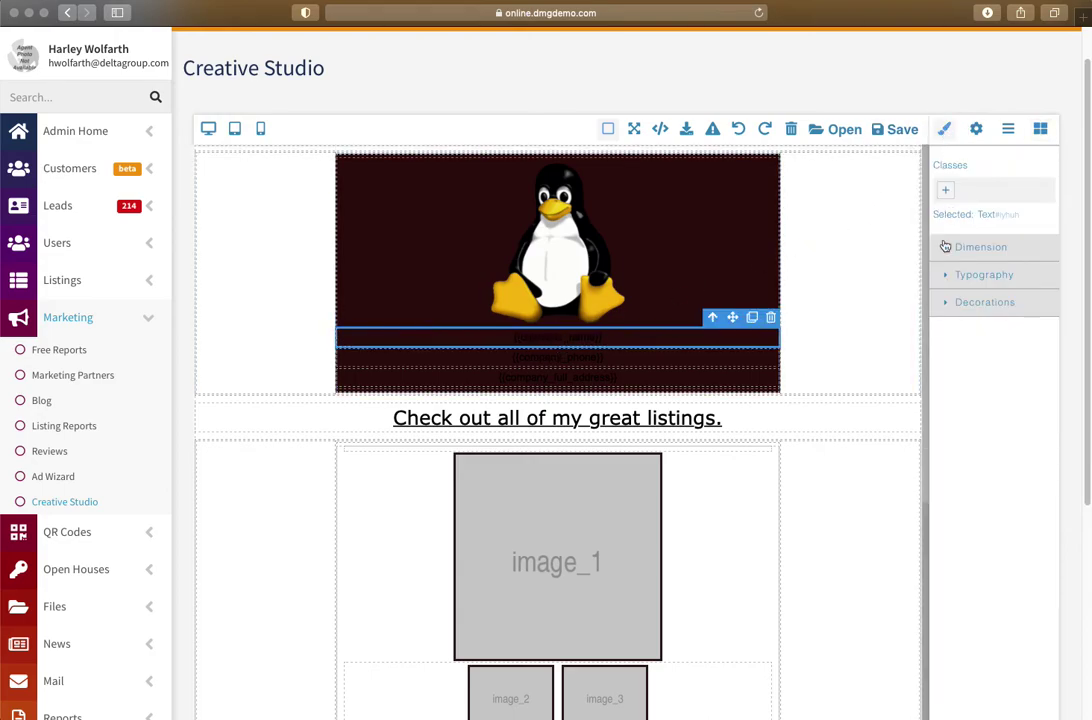
{"action": "left_click", "coordinate": [948, 278]}
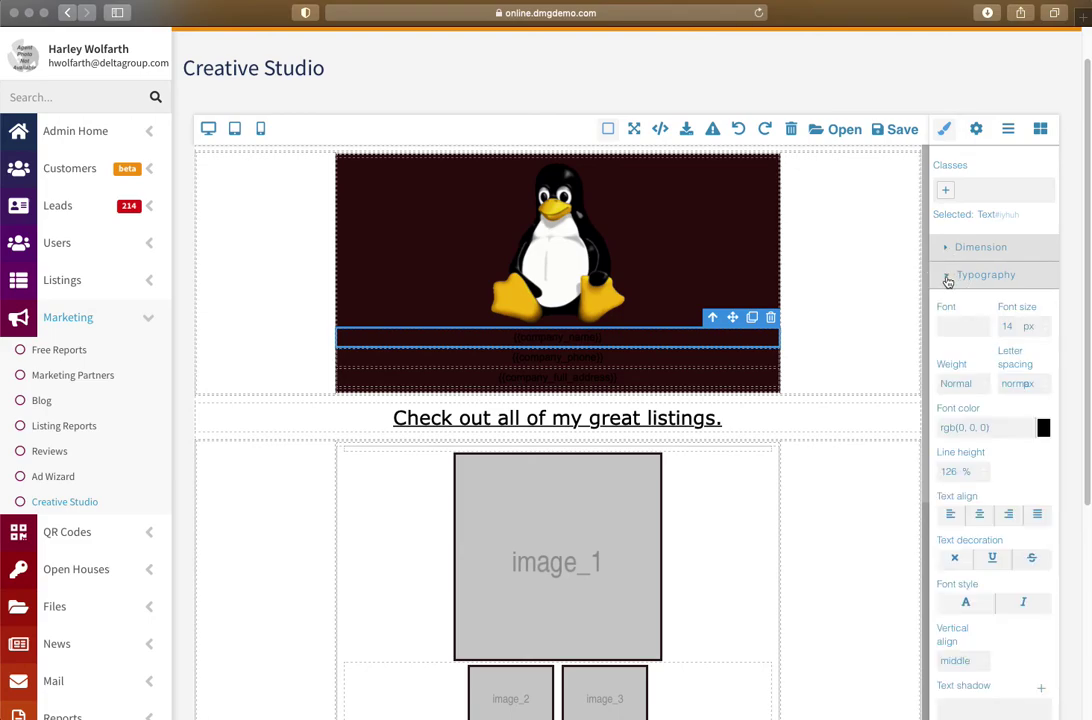
{"action": "left_click", "coordinate": [1043, 427]}
{"action": "left_click", "coordinate": [977, 490]}
{"action": "left_click_drag", "start_coordinate": [1038, 498], "coordinate": [1051, 441]}
{"action": "key", "text": "super+z"}
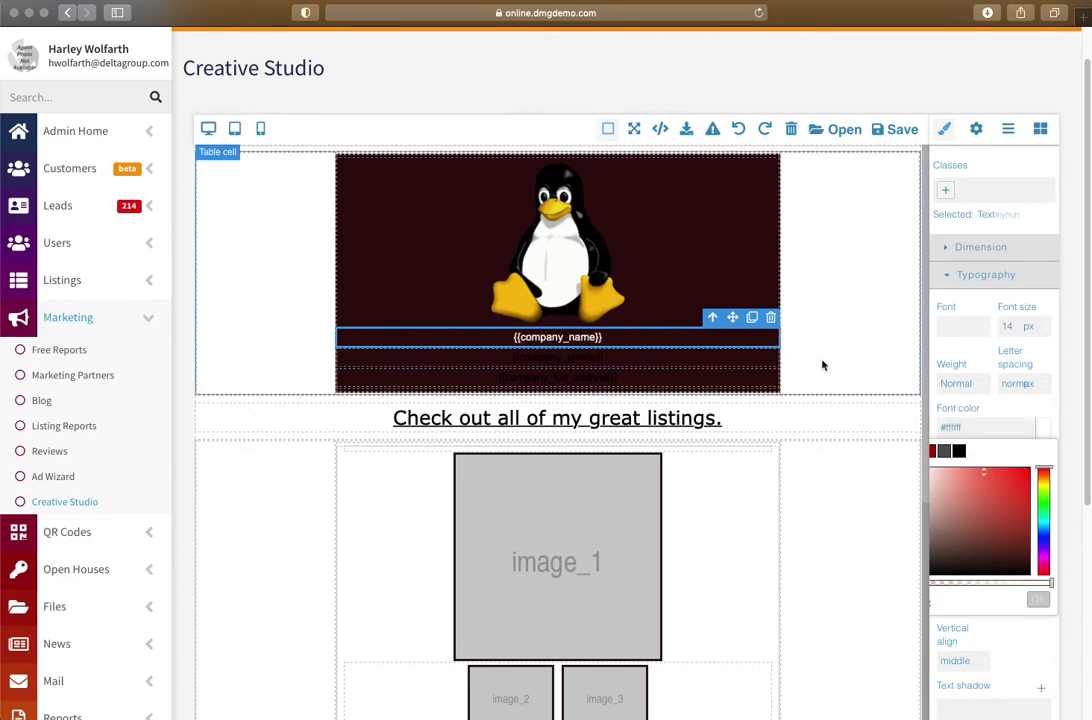
Set the font color of the {{company_phone}} and {{company_full_address}} lines to #ffffff and reopen the blocks library
{"action": "left_click", "coordinate": [546, 363]}
{"action": "left_click", "coordinate": [605, 383]}
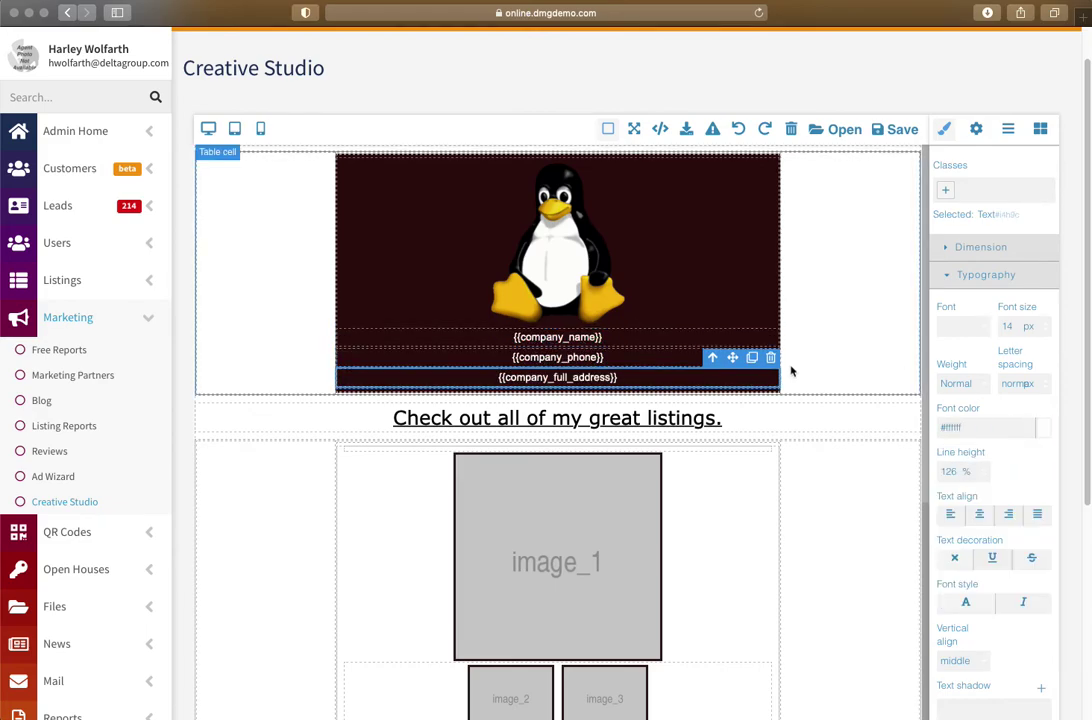
{"action": "left_click", "coordinate": [826, 325]}
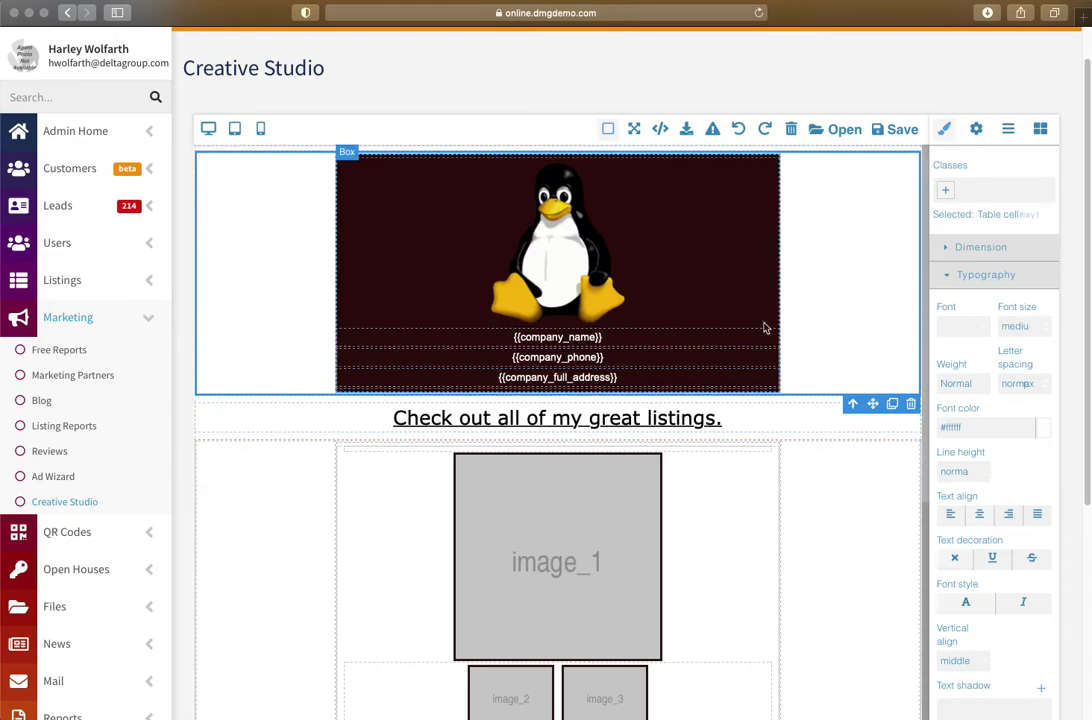
{"action": "left_click", "coordinate": [1040, 128]}
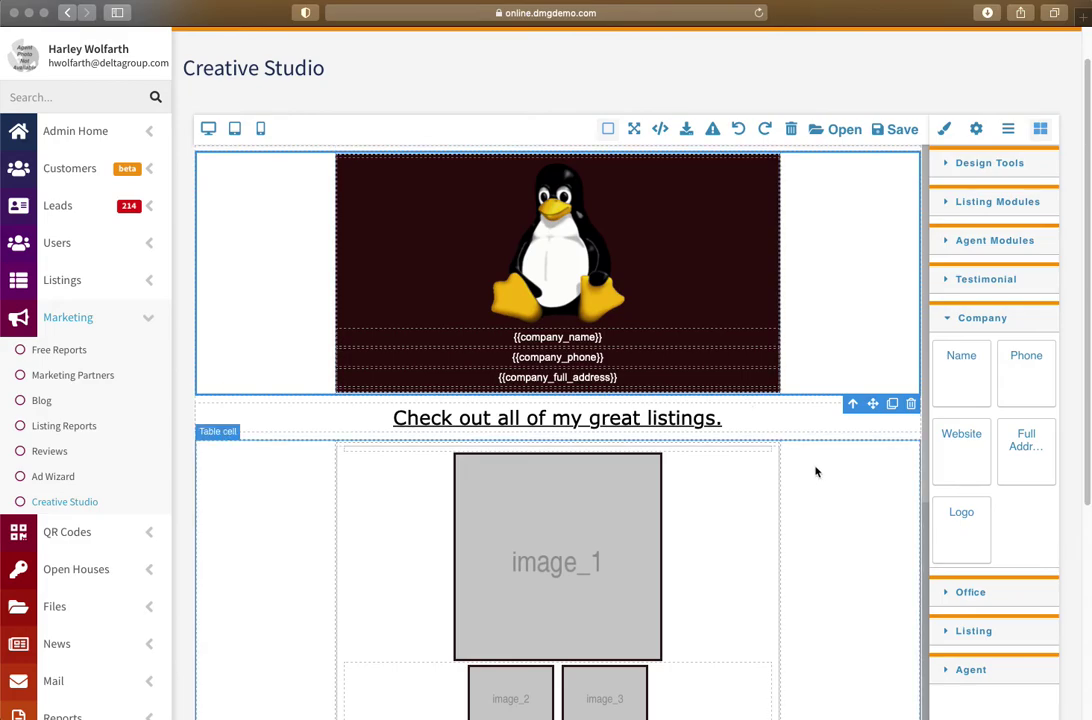
Examine the available blocks in the Office, Listing and Agent categories of the blocks library, collapsing each category again
{"action": "left_click", "coordinate": [945, 318]}
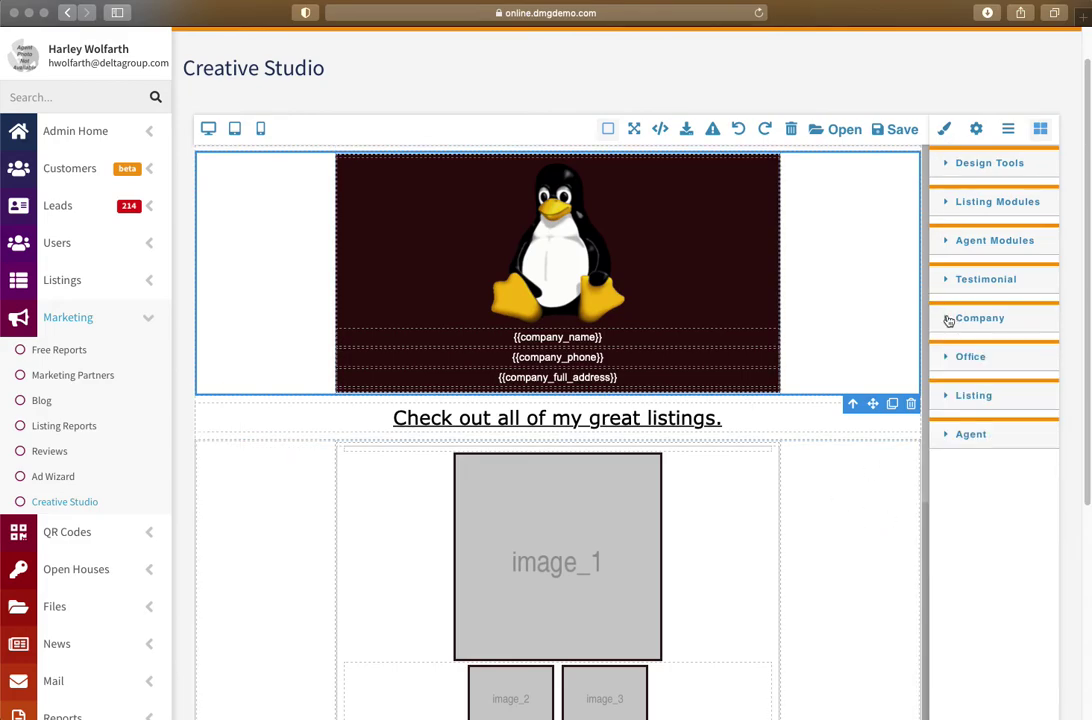
{"action": "left_click", "coordinate": [945, 358]}
{"action": "scroll", "coordinate": [855, 450], "scroll_direction": "down", "scroll_amount": 1}
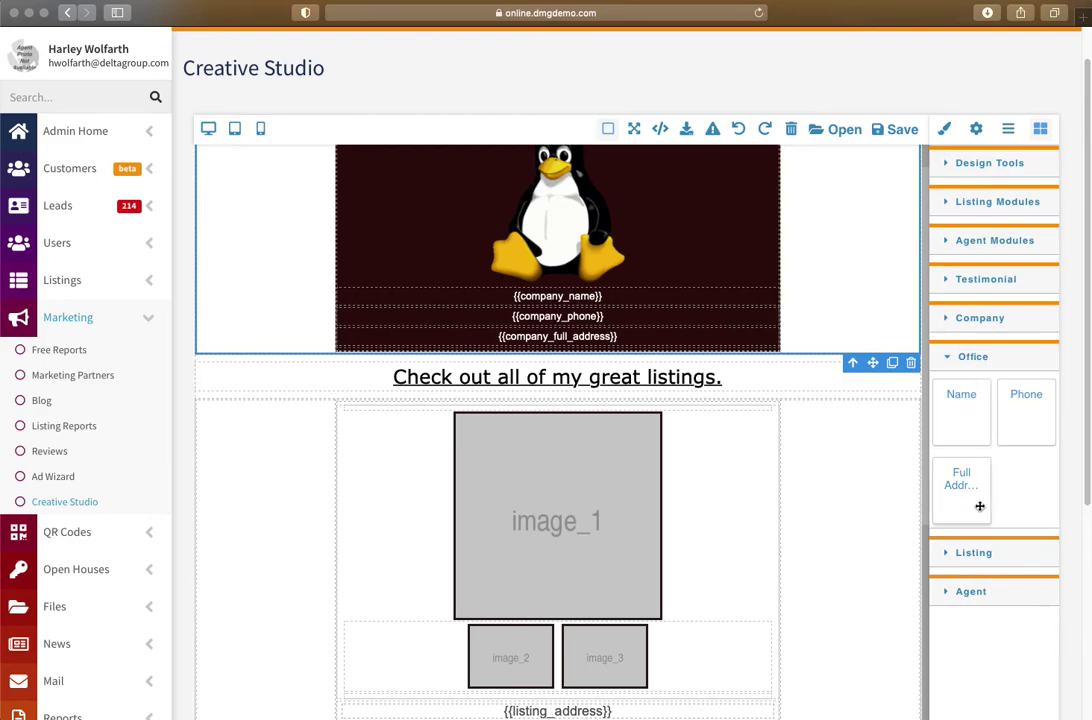
{"action": "scroll", "coordinate": [787, 500], "scroll_direction": "down", "scroll_amount": 12}
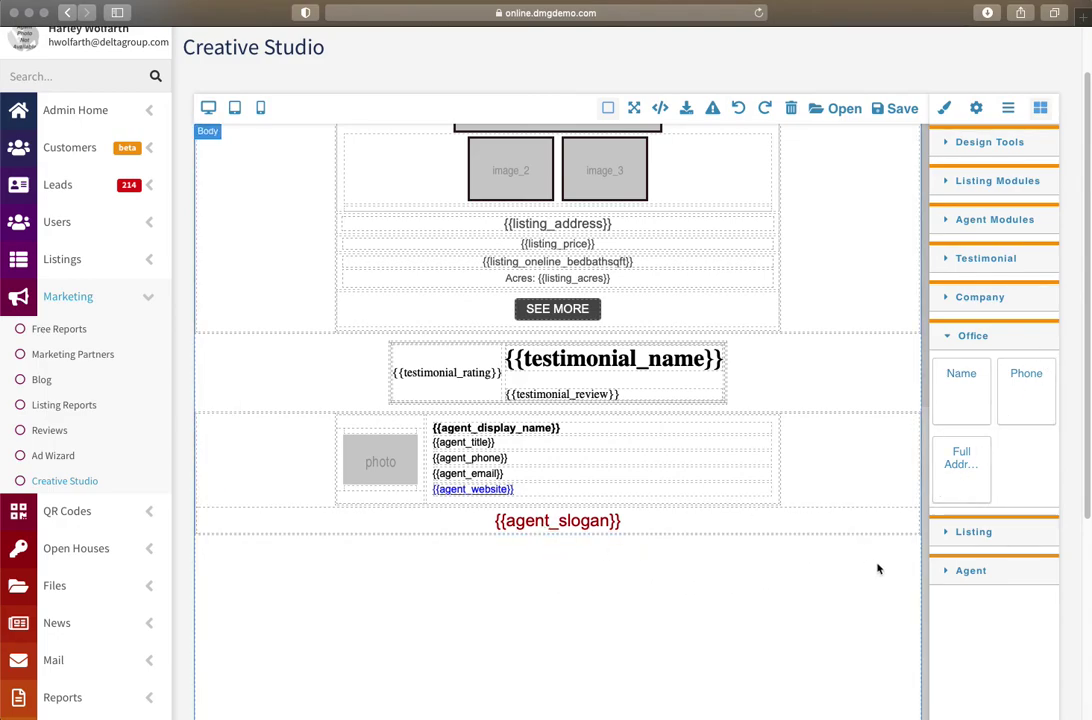
{"action": "scroll", "coordinate": [973, 331], "scroll_direction": "up", "scroll_amount": 2}
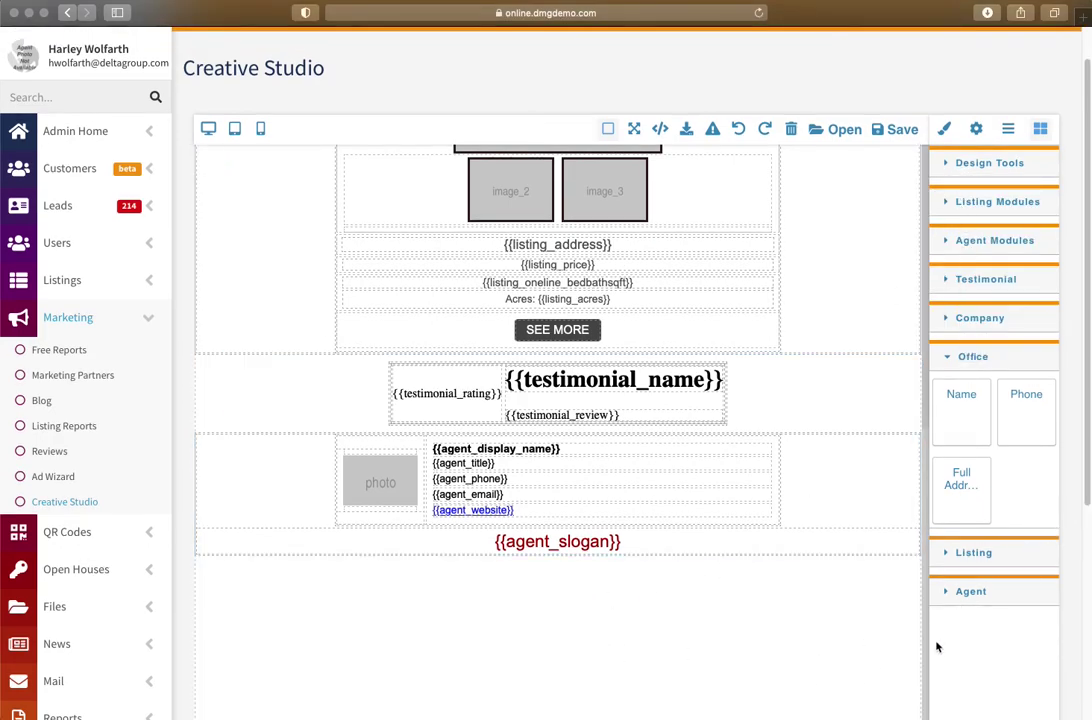
{"action": "scroll", "coordinate": [960, 600], "scroll_direction": "down", "scroll_amount": 2}
{"action": "left_click", "coordinate": [952, 540]}
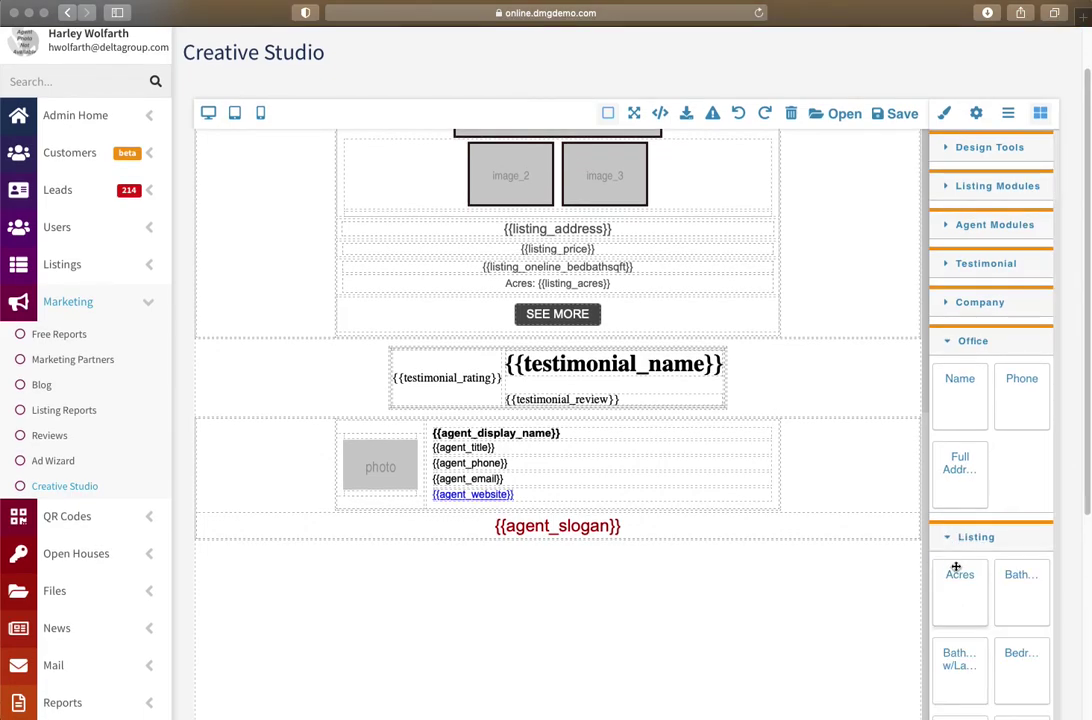
{"action": "scroll", "coordinate": [963, 578], "scroll_direction": "down", "scroll_amount": 4}
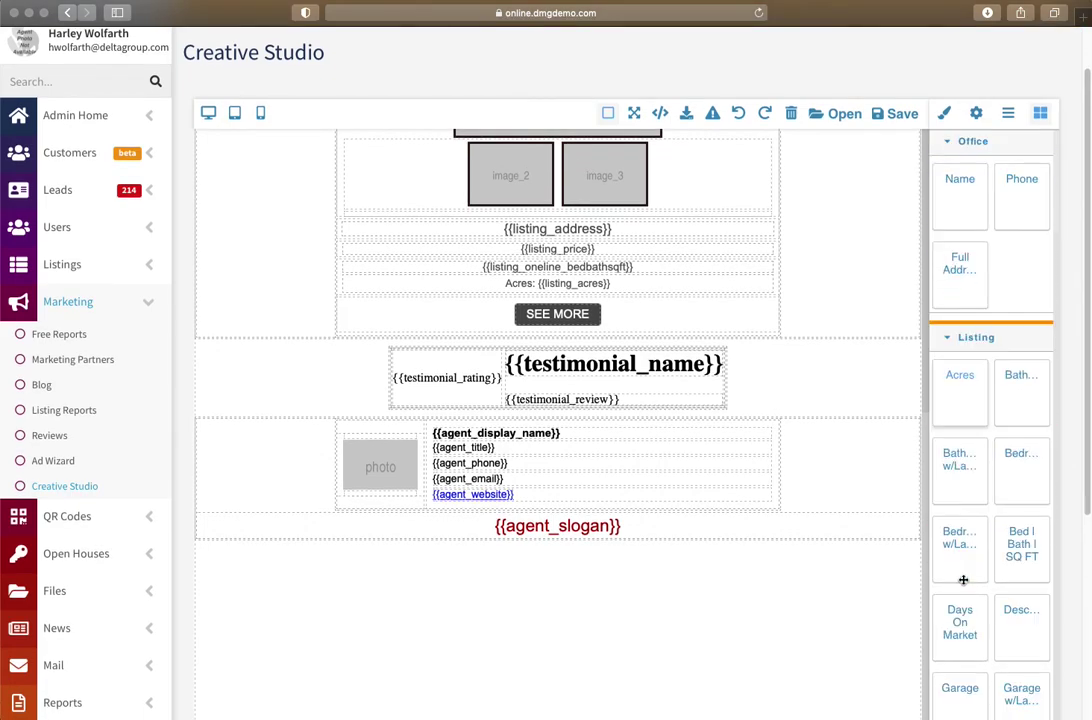
{"action": "left_click", "coordinate": [944, 340]}
{"action": "left_click", "coordinate": [943, 577]}
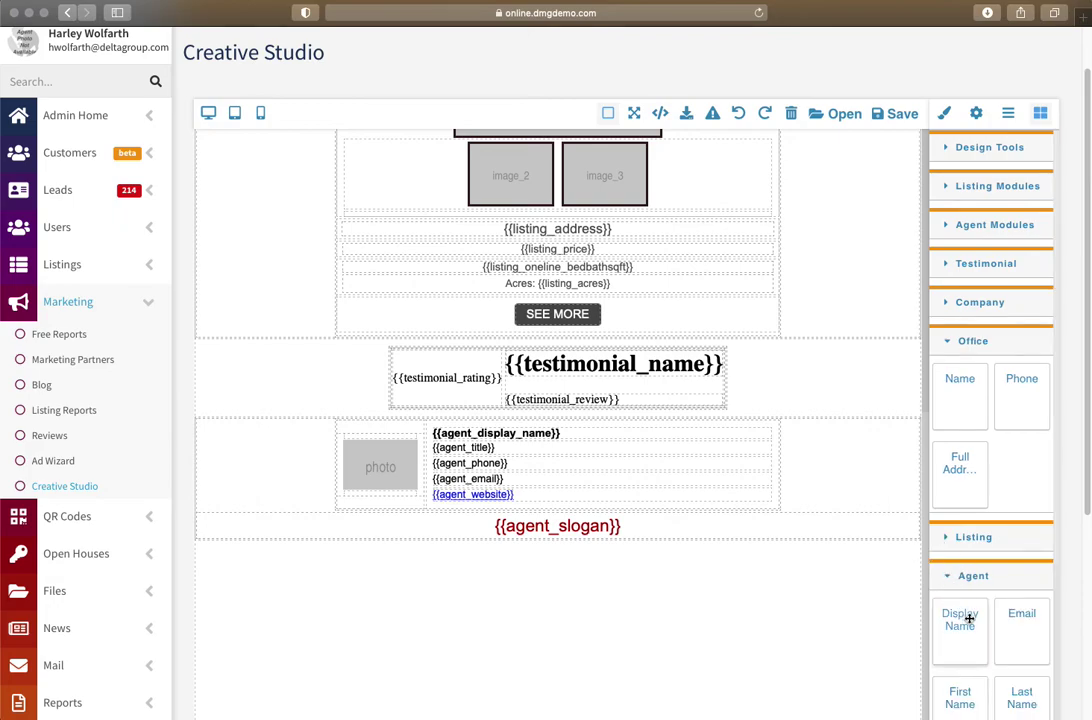
{"action": "scroll", "coordinate": [968, 618], "scroll_direction": "down", "scroll_amount": 1}
{"action": "left_click", "coordinate": [947, 273]}
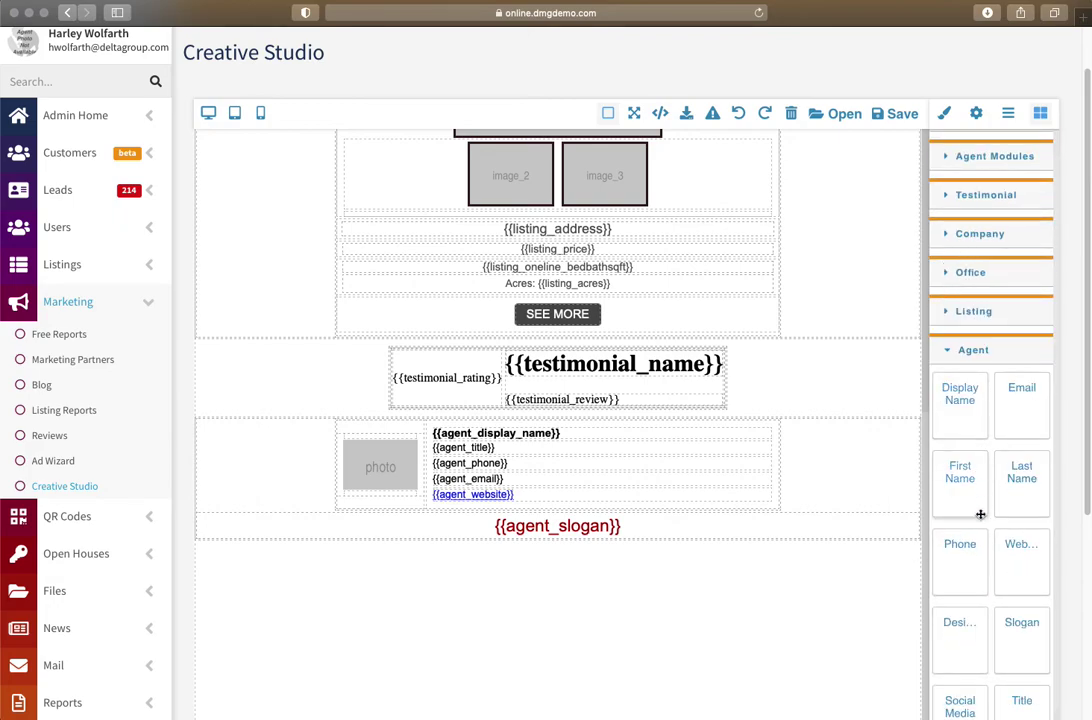
{"action": "left_click", "coordinate": [946, 350]}
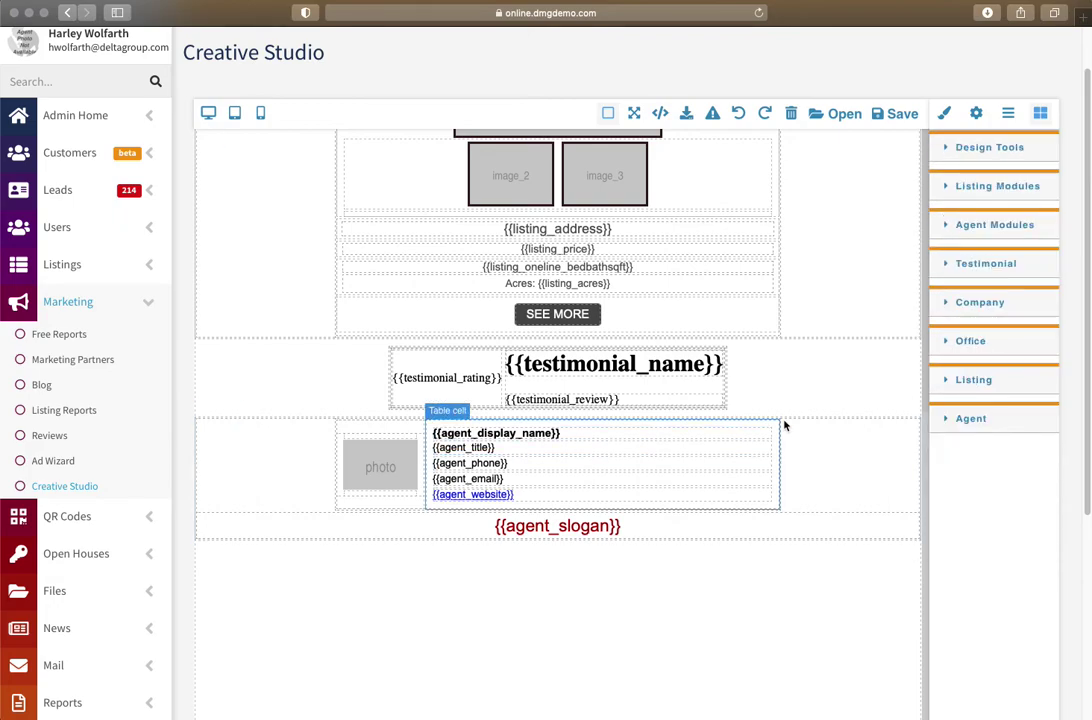
{"action": "scroll", "coordinate": [751, 478], "scroll_direction": "up", "scroll_amount": 10}
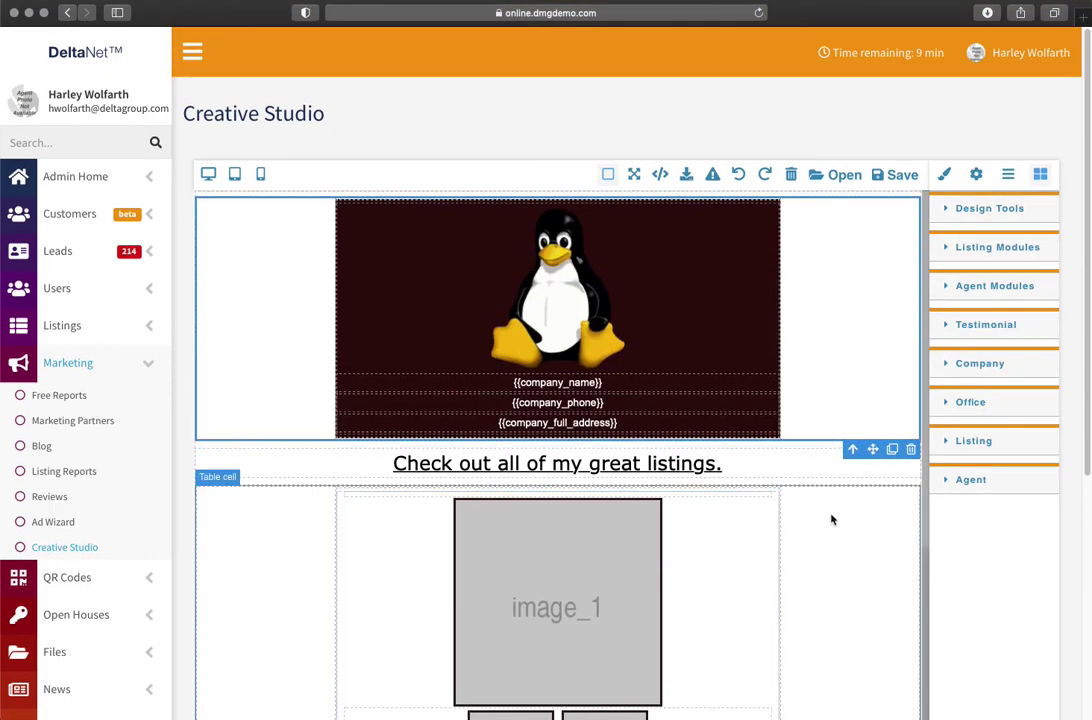
Expand the layer tree of the listing section's table through its nested cell and inner table to the inner table row
{"action": "left_click", "coordinate": [1008, 175]}
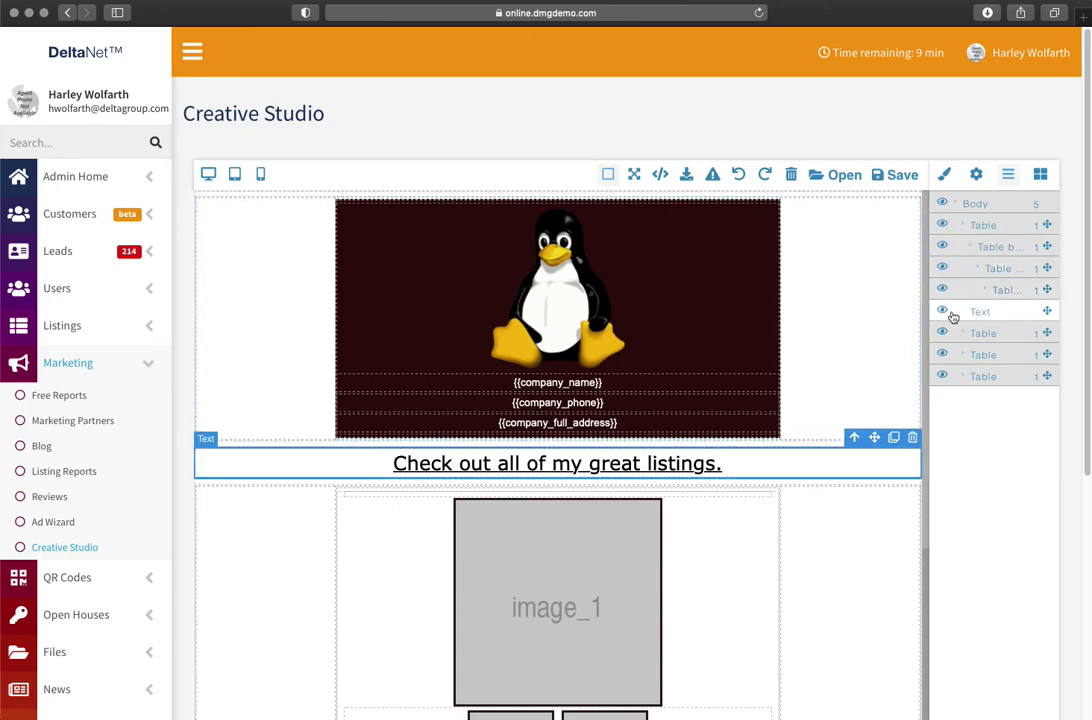
{"action": "left_click", "coordinate": [972, 334]}
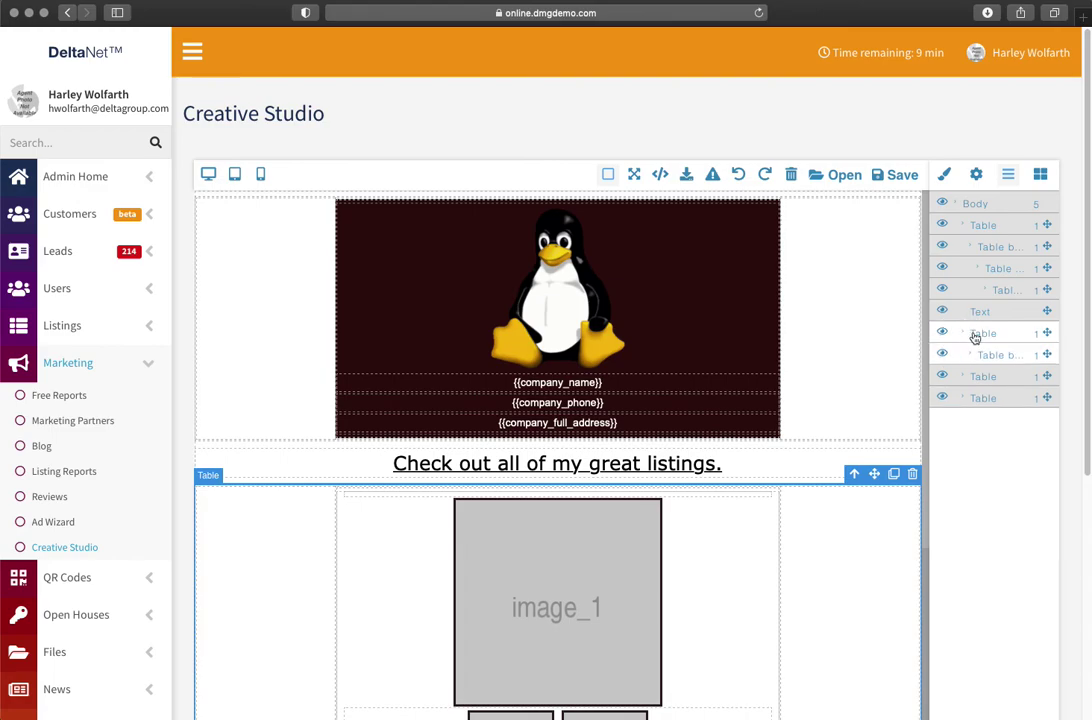
{"action": "left_click", "coordinate": [969, 354]}
{"action": "left_click", "coordinate": [975, 376]}
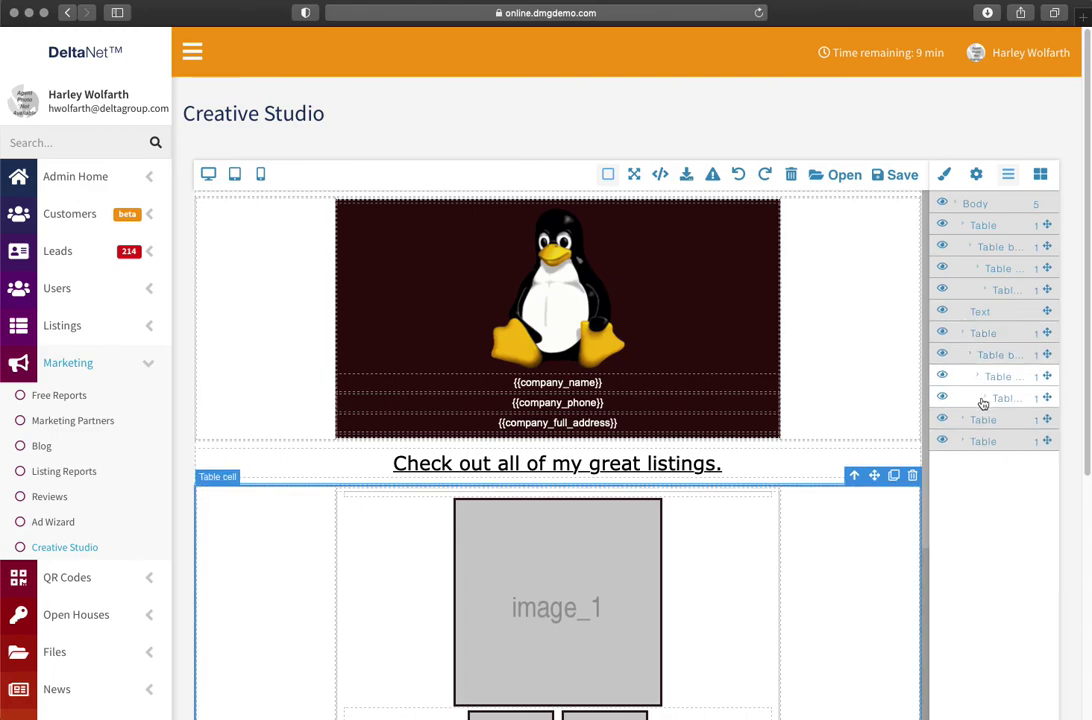
{"action": "left_click", "coordinate": [984, 399]}
{"action": "left_click", "coordinate": [985, 397]}
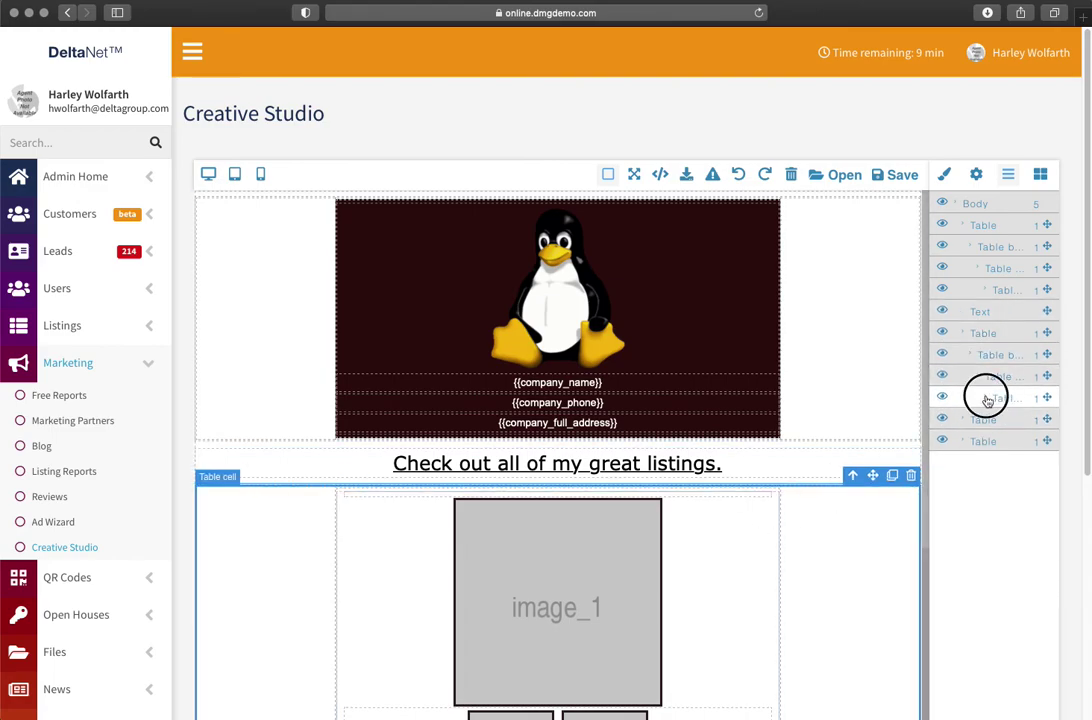
{"action": "left_click", "coordinate": [991, 415]}
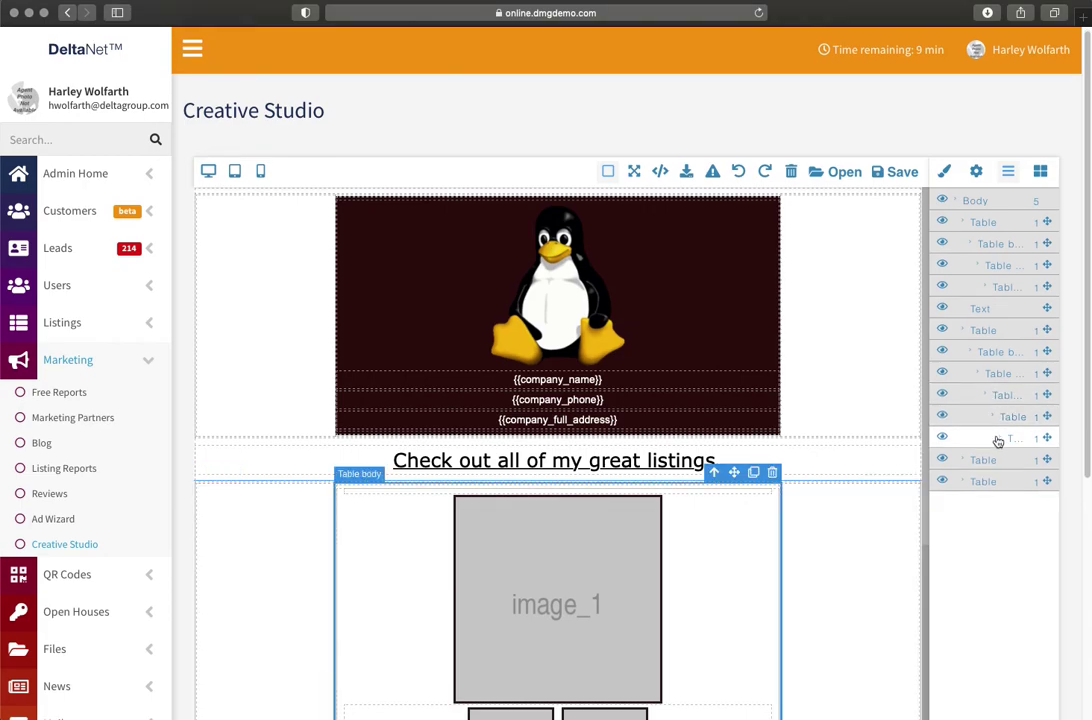
{"action": "left_click", "coordinate": [1001, 440]}
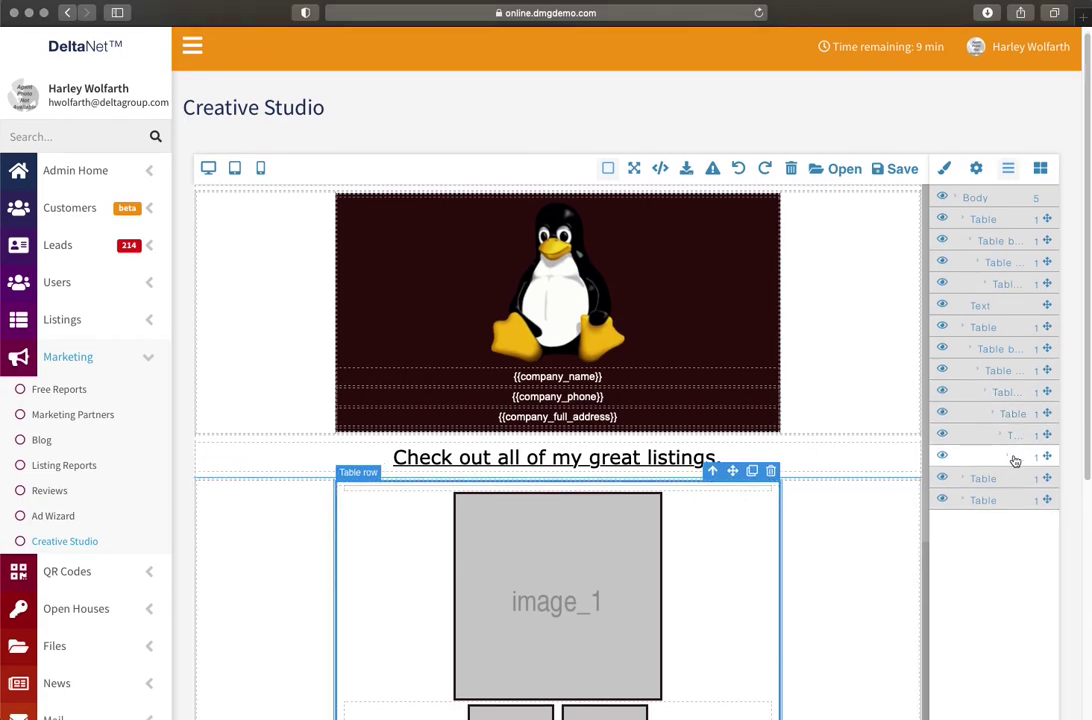
Toggle the visibility of the listing section's inner table body off and on again in the layer tree
{"action": "left_click", "coordinate": [942, 436]}
{"action": "left_click", "coordinate": [943, 437]}
{"action": "left_click", "coordinate": [943, 437]}
{"action": "left_click", "coordinate": [943, 437]}
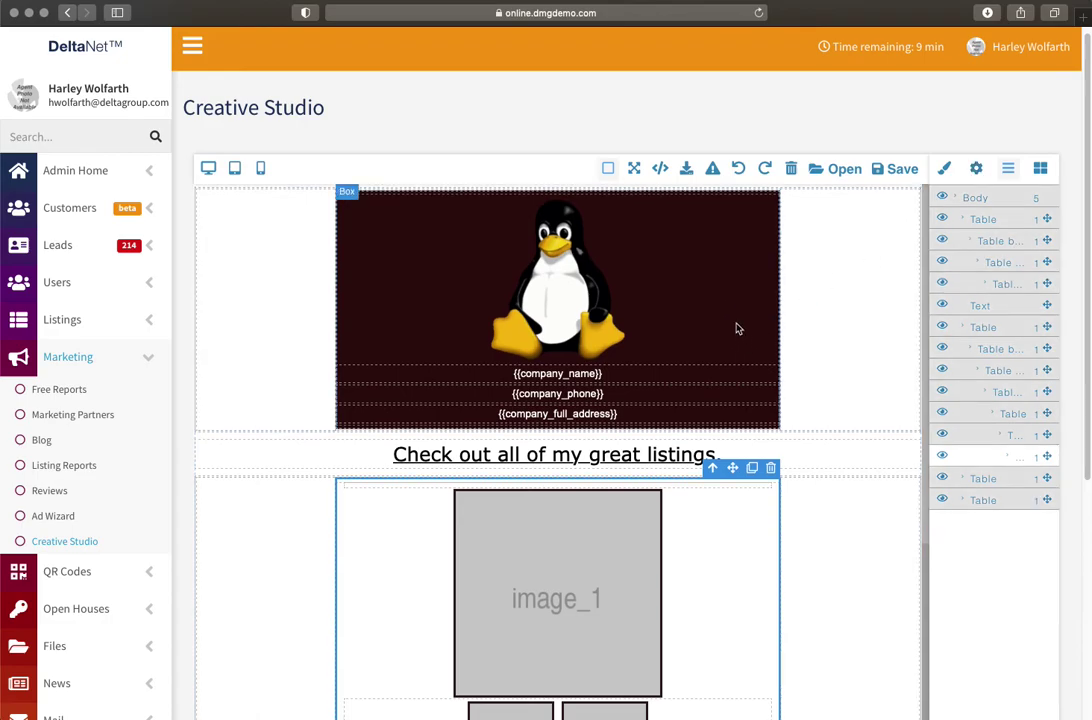
Examine the component settings of the {{company_name}} line in the header, including its Advanced Styles options
{"action": "left_click", "coordinate": [630, 374]}
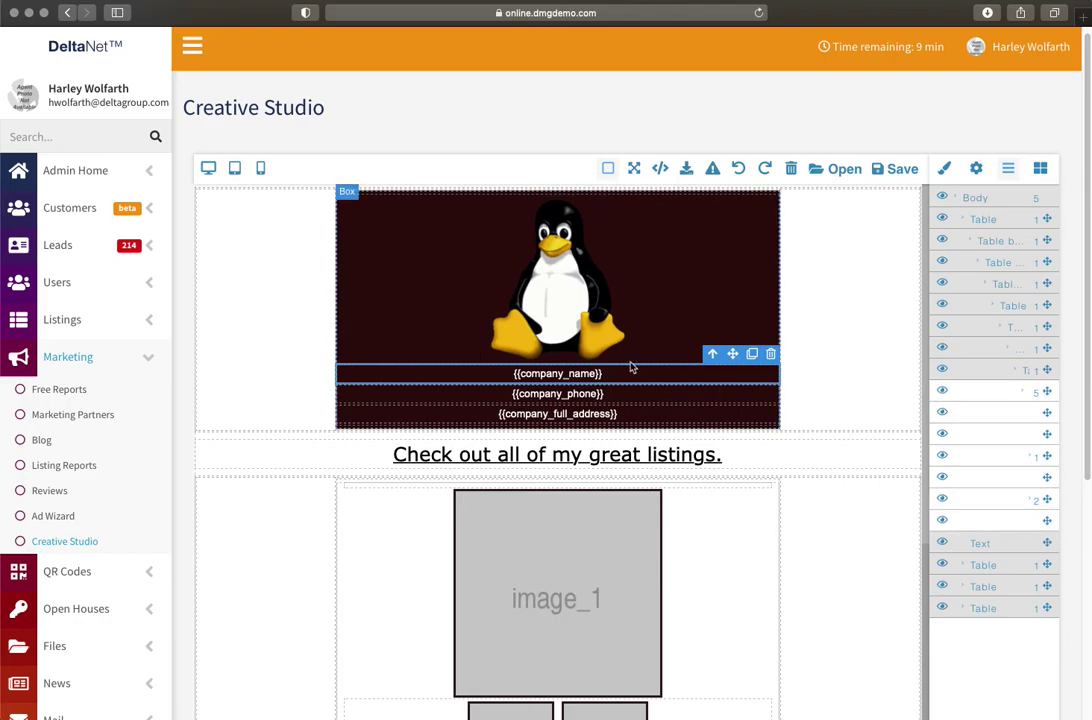
{"action": "left_click", "coordinate": [977, 170]}
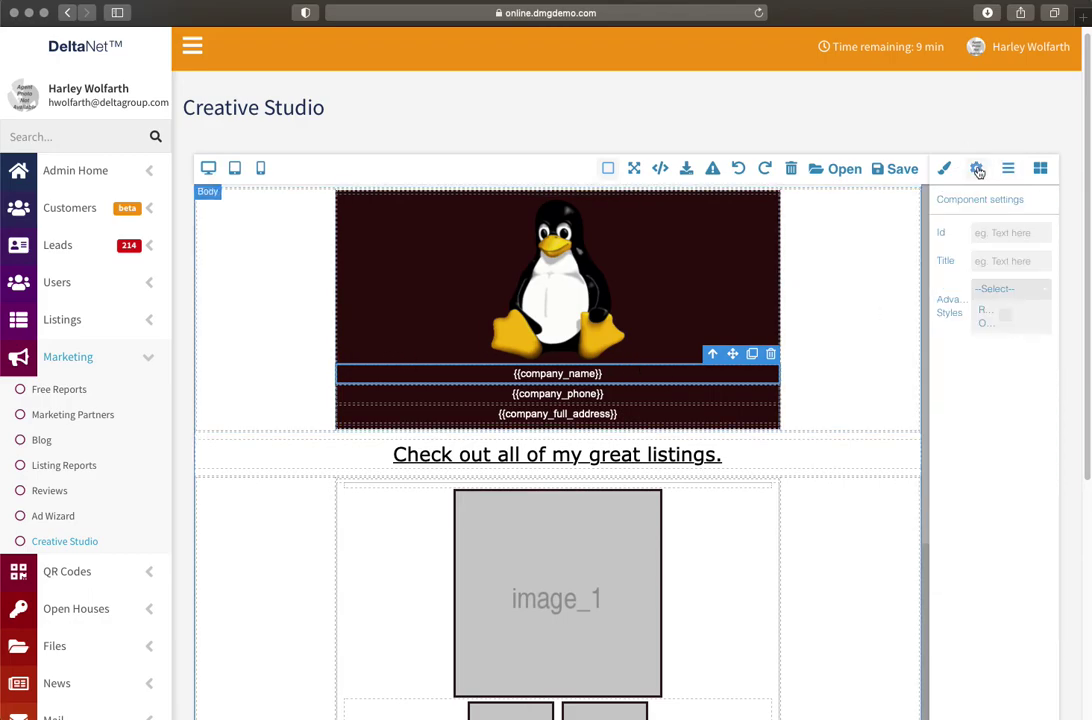
{"action": "left_click", "coordinate": [1046, 300]}
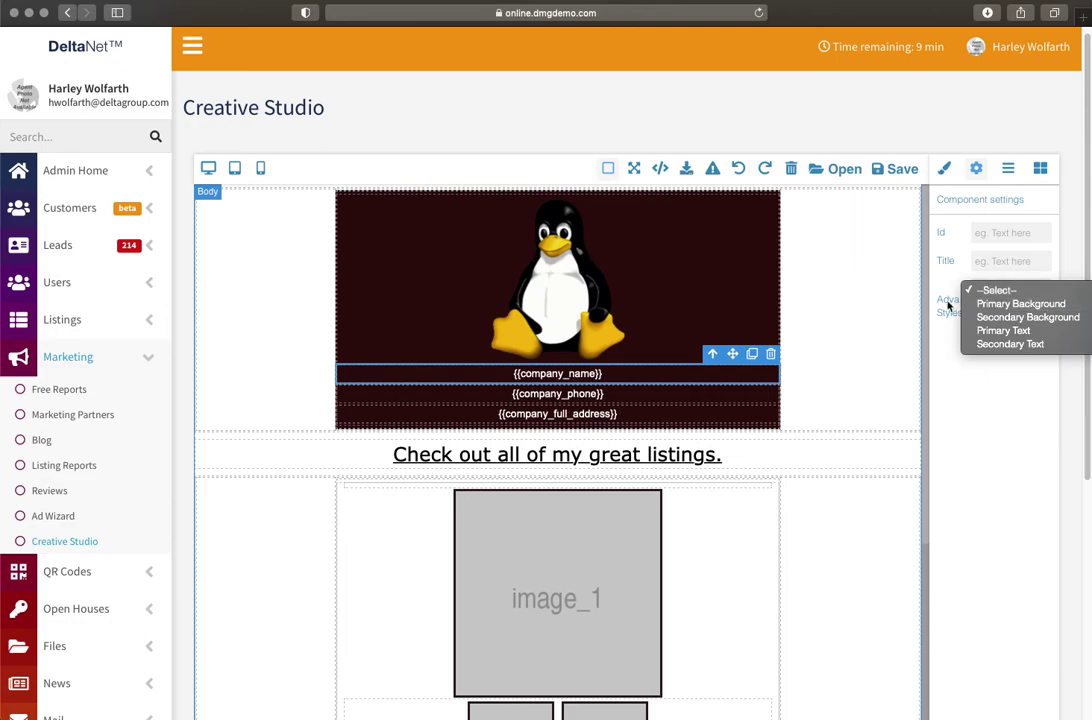
{"action": "left_click", "coordinate": [992, 298]}
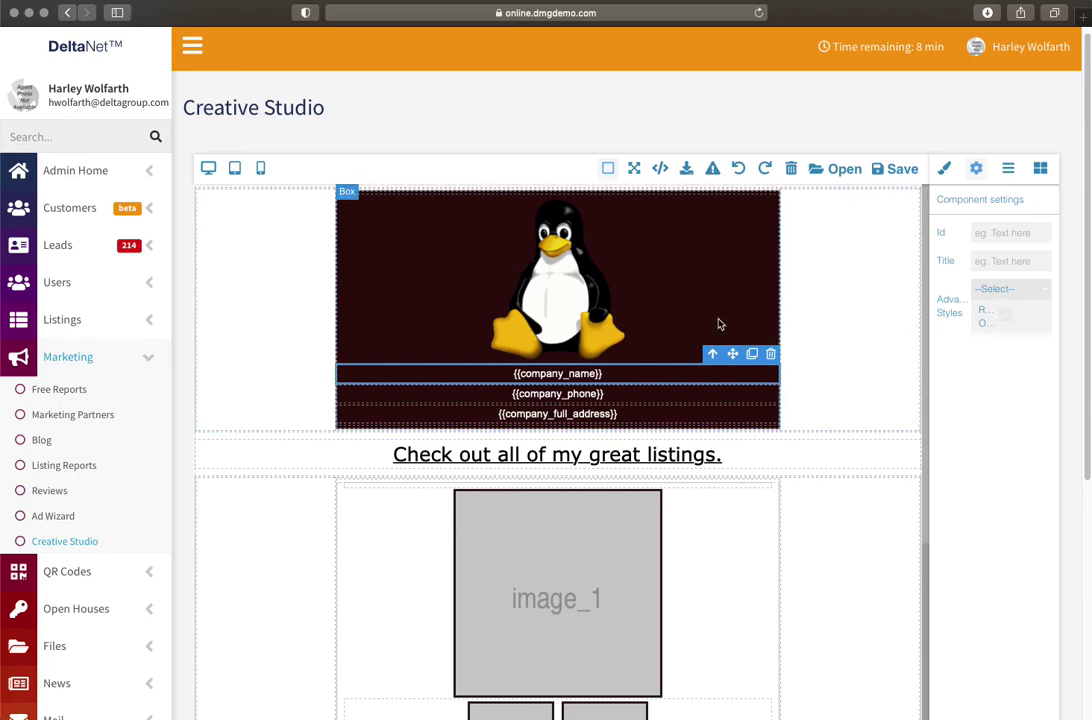
Examine the Advanced Styles options in the component settings of the dark header box
{"action": "left_click", "coordinate": [713, 286]}
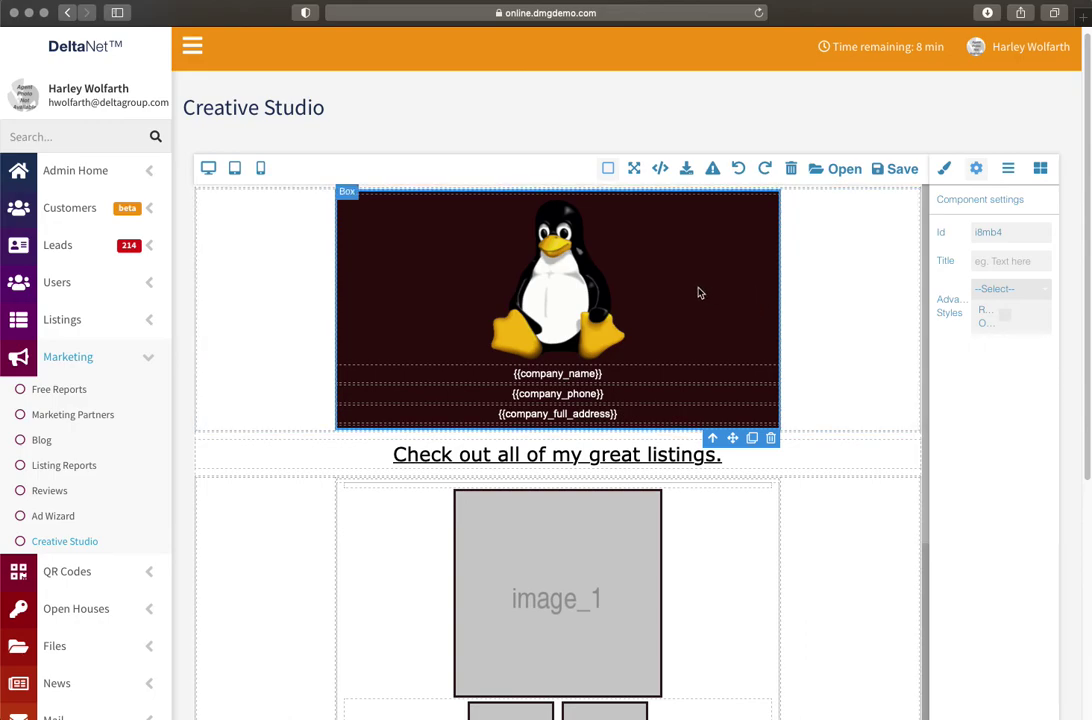
{"action": "left_click", "coordinate": [1038, 290]}
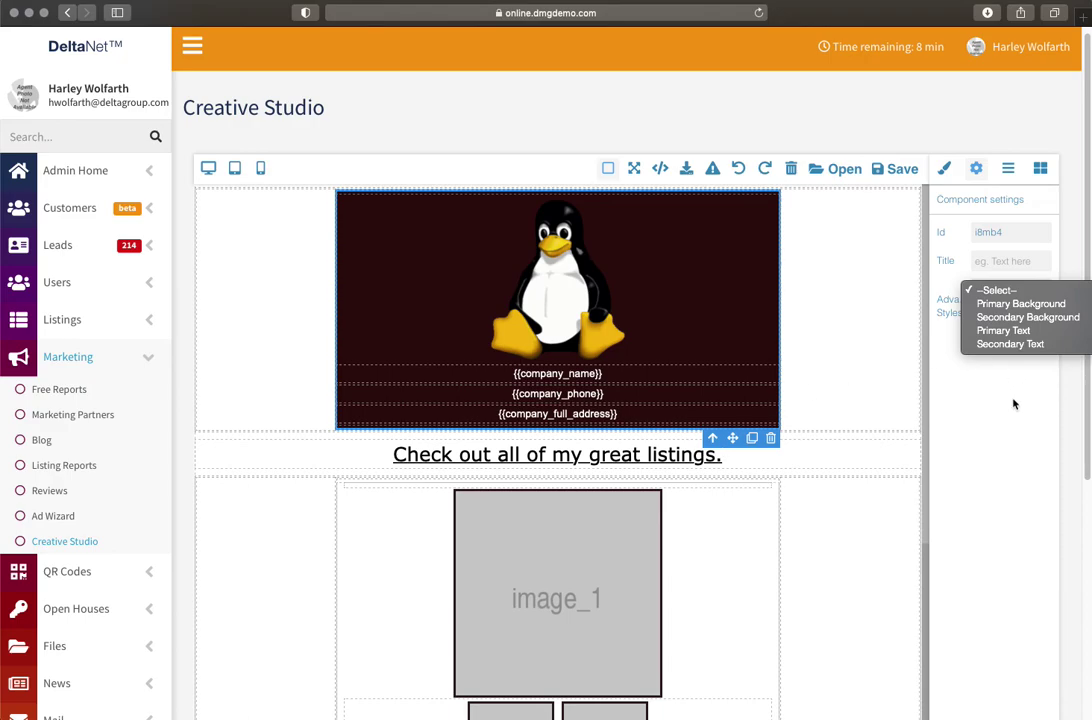
{"action": "left_click", "coordinate": [1048, 289]}
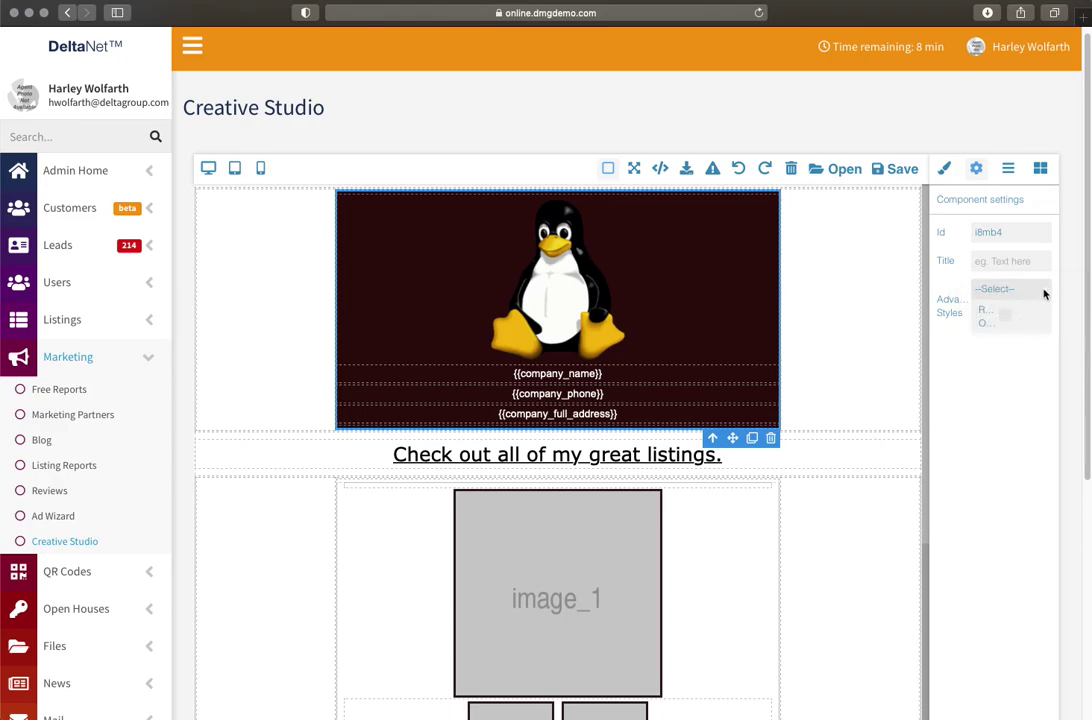
{"action": "left_click", "coordinate": [1043, 291]}
{"action": "left_click", "coordinate": [1011, 346]}
{"action": "scroll", "coordinate": [843, 380], "scroll_direction": "down", "scroll_amount": 5}
{"action": "scroll", "coordinate": [837, 386], "scroll_direction": "up", "scroll_amount": 5}
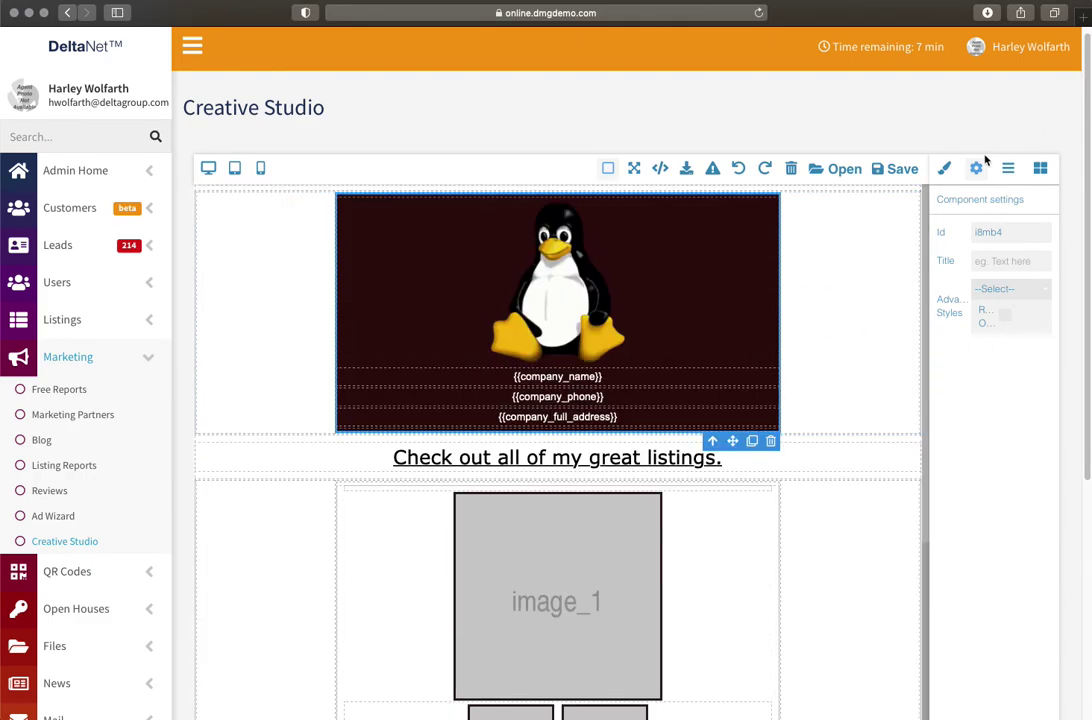
Review the design's generated HTML in the Export template window from start to finish and close it
{"action": "left_click", "coordinate": [660, 168]}
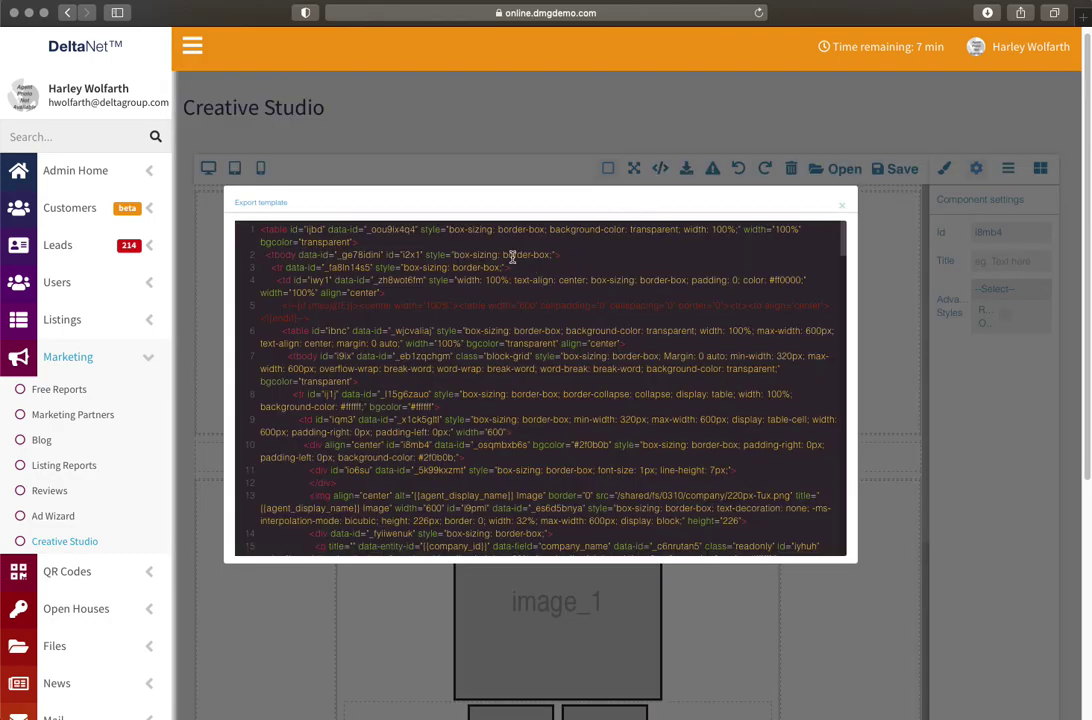
{"action": "scroll", "coordinate": [515, 272], "scroll_direction": "down", "scroll_amount": 4}
{"action": "scroll", "coordinate": [515, 272], "scroll_direction": "down", "scroll_amount": 20}
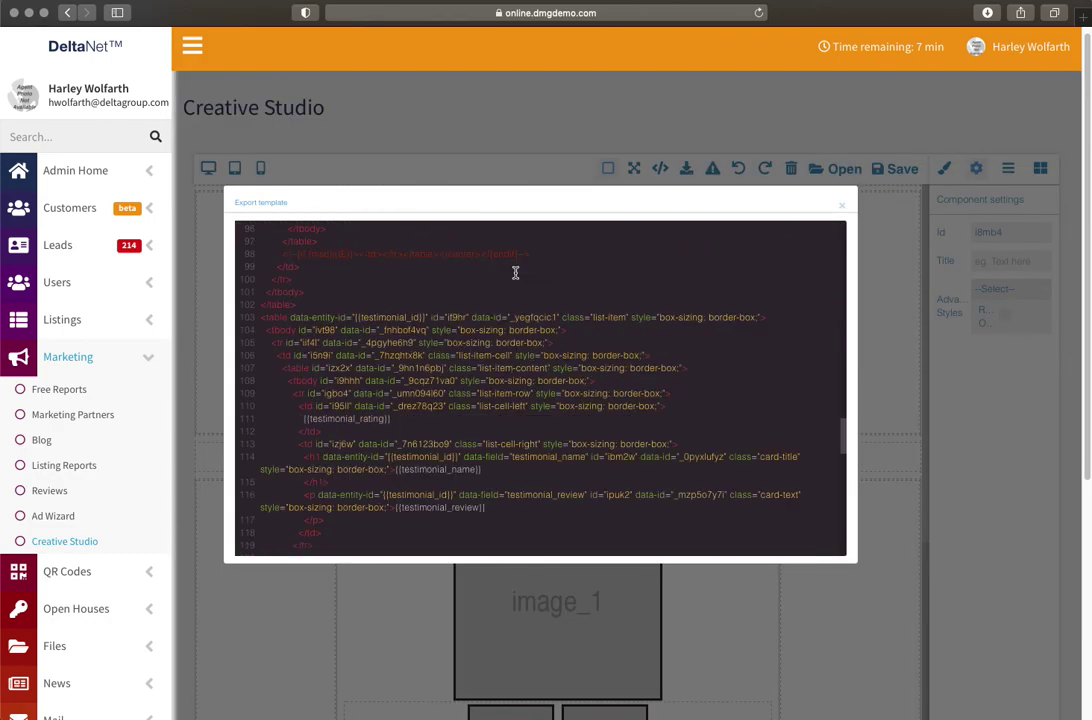
{"action": "scroll", "coordinate": [515, 272], "scroll_direction": "up", "scroll_amount": 20}
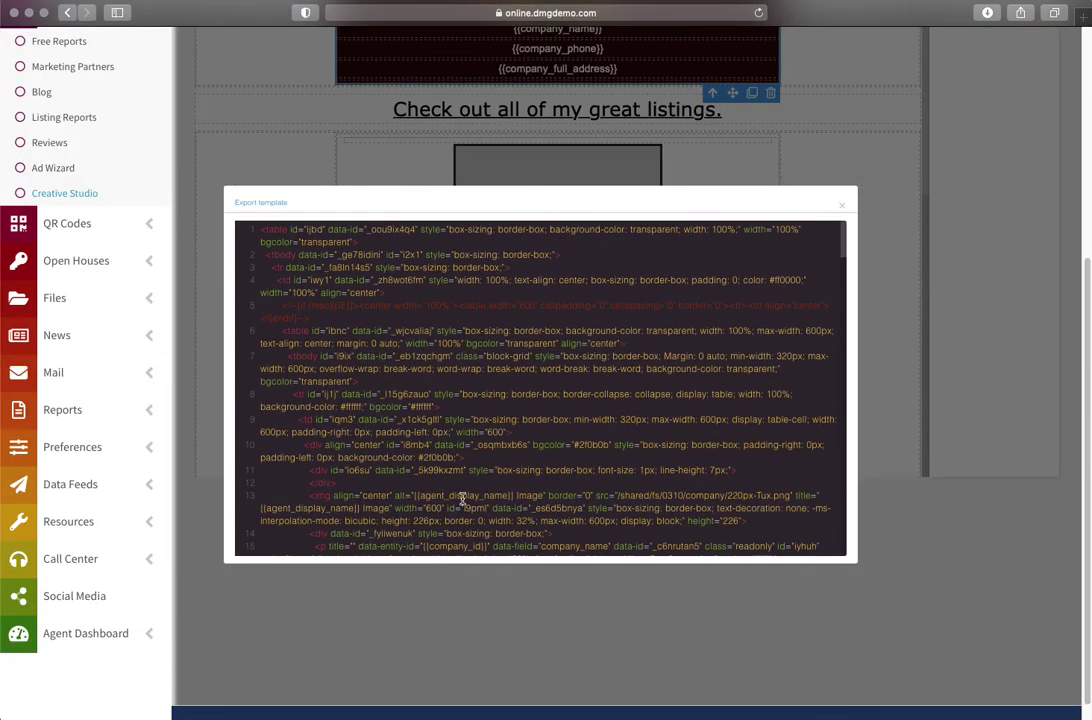
{"action": "left_click", "coordinate": [843, 208]}
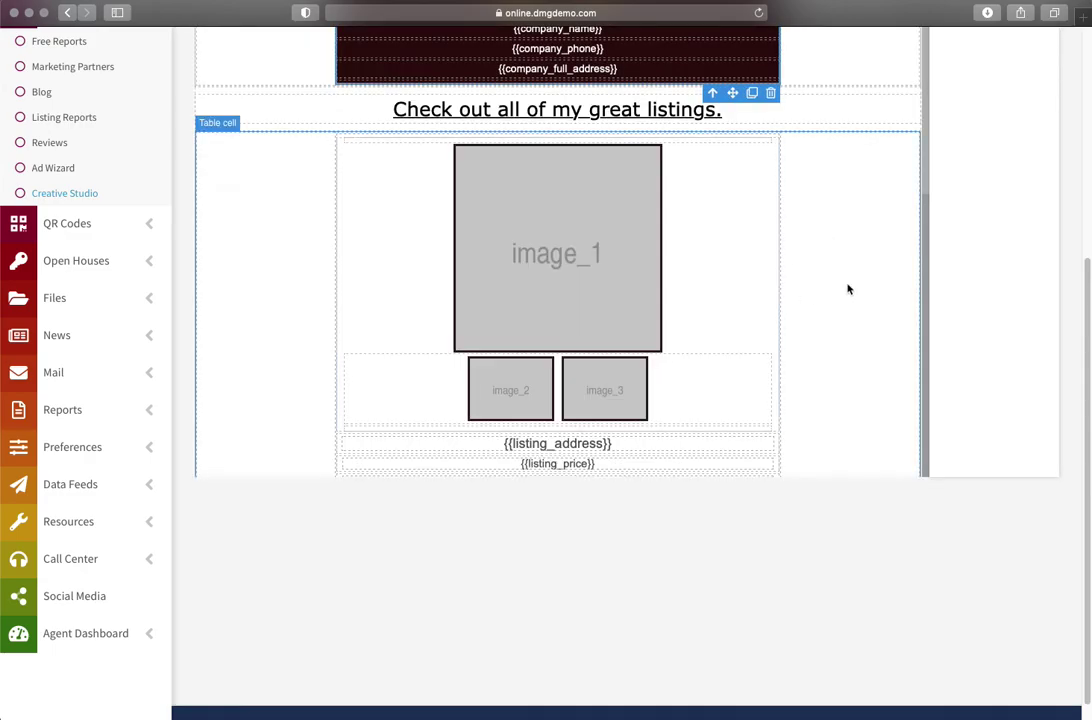
{"action": "scroll", "coordinate": [848, 290], "scroll_direction": "down", "scroll_amount": 5}
{"action": "scroll", "coordinate": [850, 298], "scroll_direction": "up", "scroll_amount": 15}
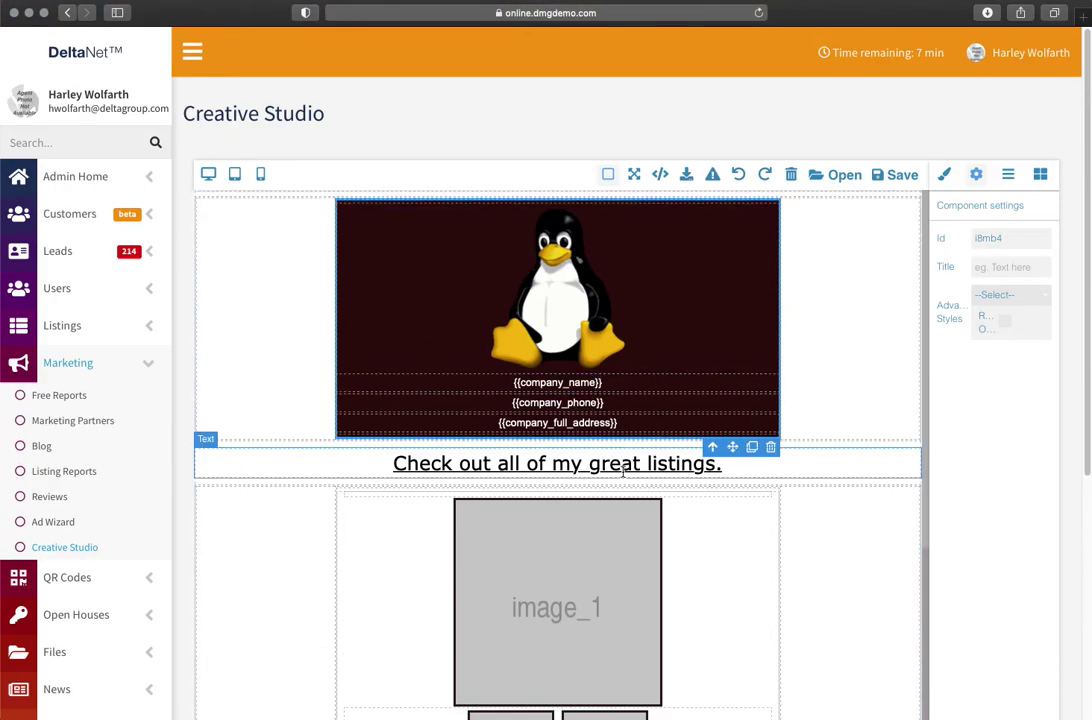
{"action": "scroll", "coordinate": [441, 500], "scroll_direction": "down", "scroll_amount": 10}
{"action": "scroll", "coordinate": [290, 487], "scroll_direction": "up", "scroll_amount": 8}
{"action": "scroll", "coordinate": [333, 447], "scroll_direction": "up", "scroll_amount": 2}
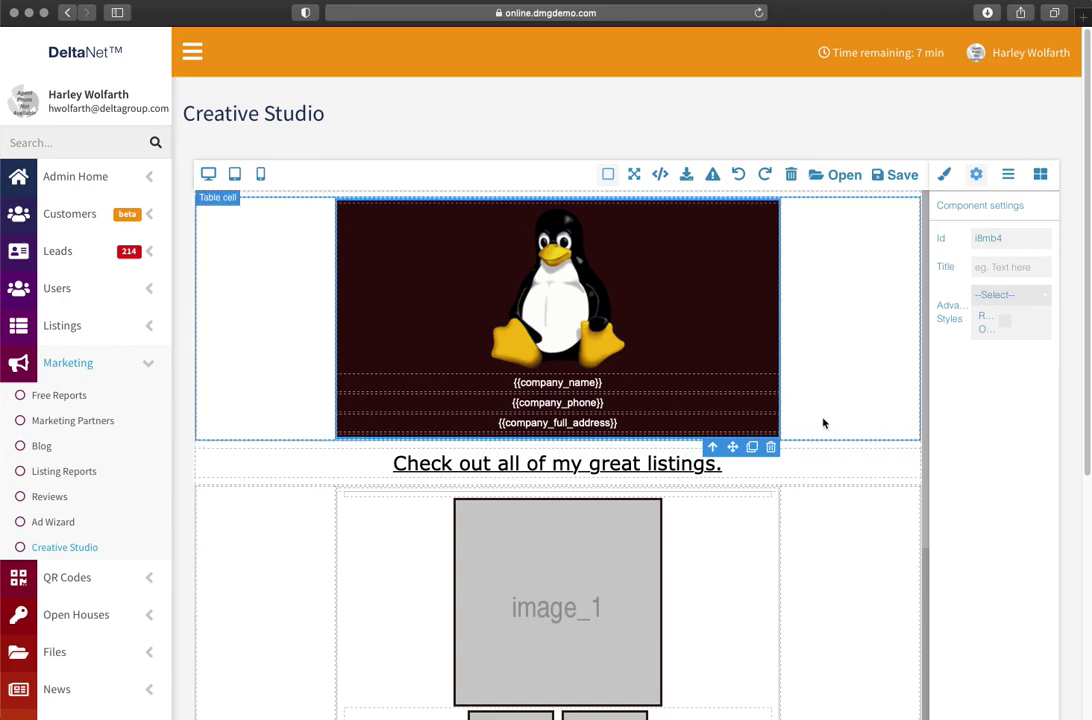
Review the design's save options with Save As Public Template enabled, and close the dialog without saving
{"action": "left_click", "coordinate": [898, 176]}
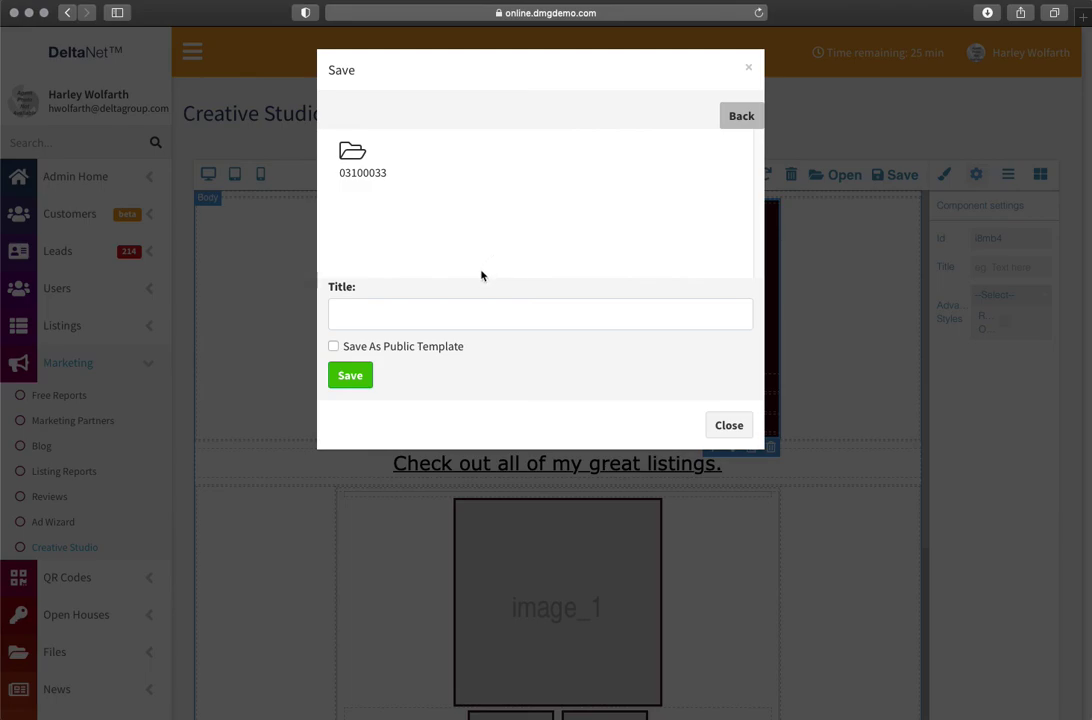
{"action": "left_click", "coordinate": [370, 313]}
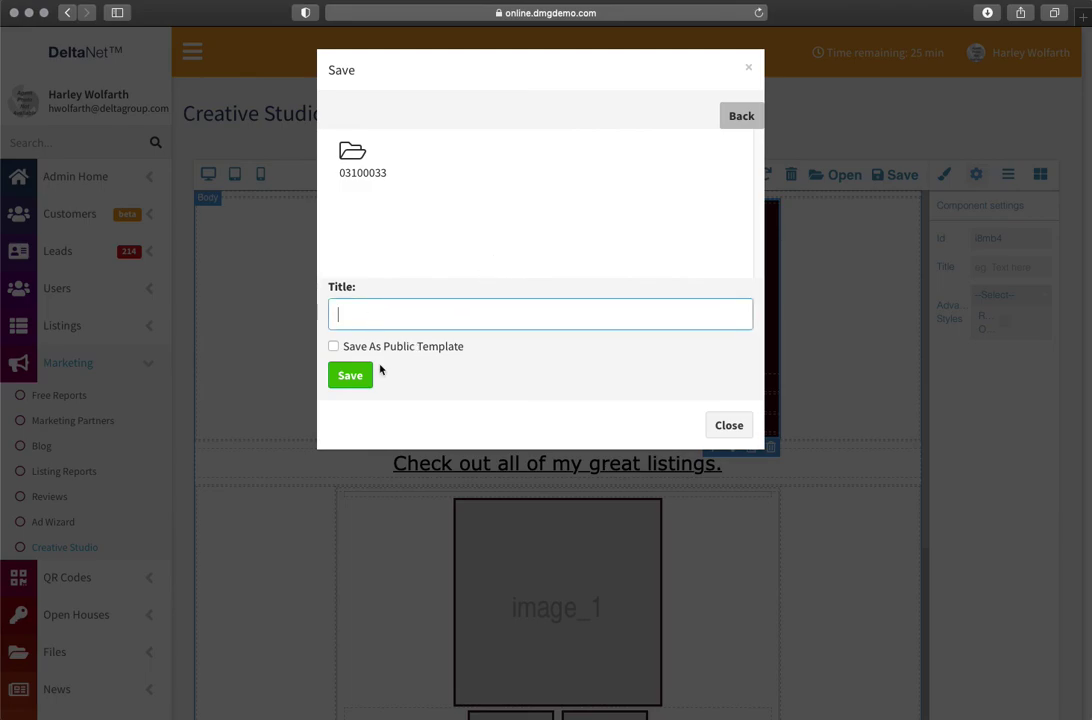
{"action": "left_click", "coordinate": [333, 346]}
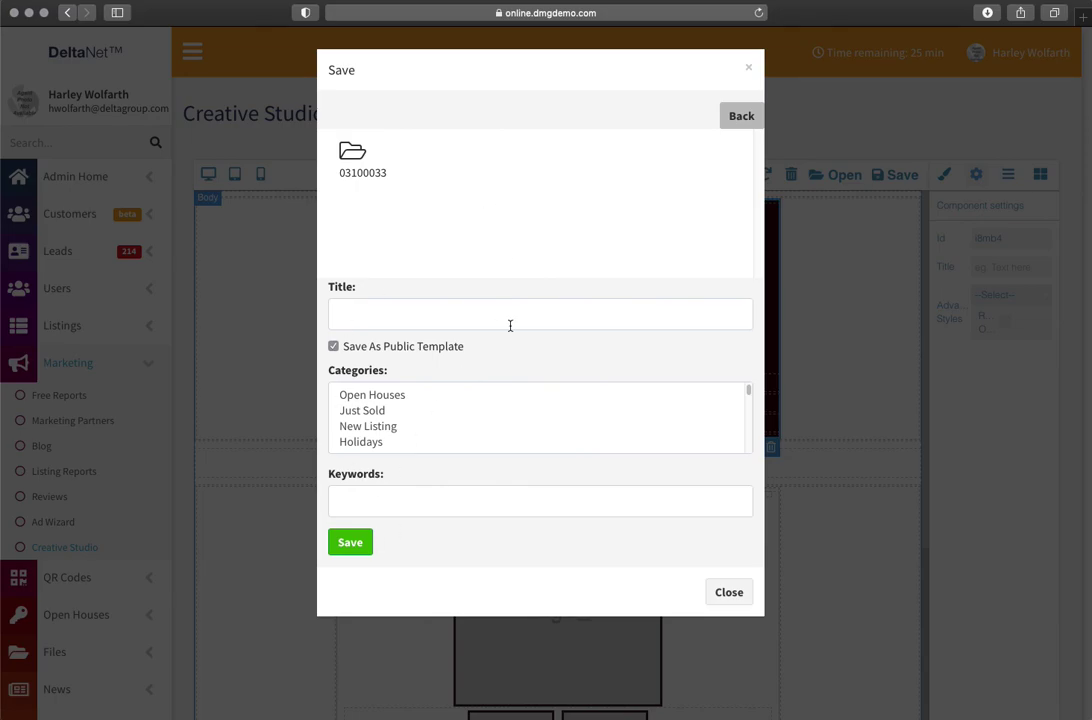
{"action": "left_click", "coordinate": [748, 70]}
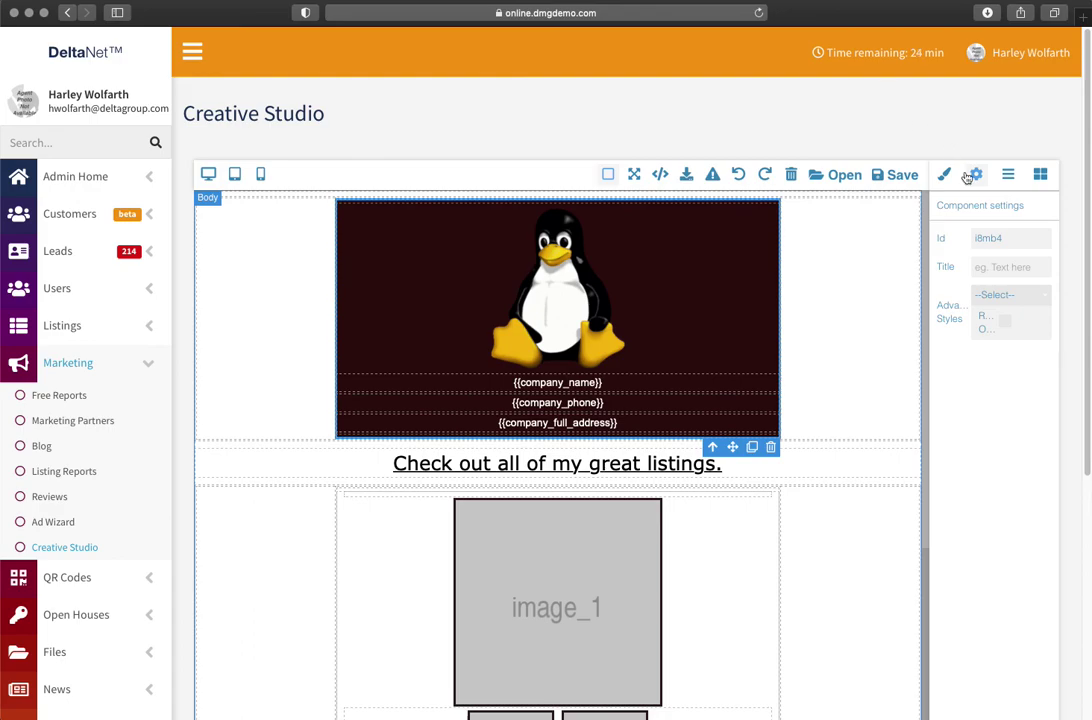